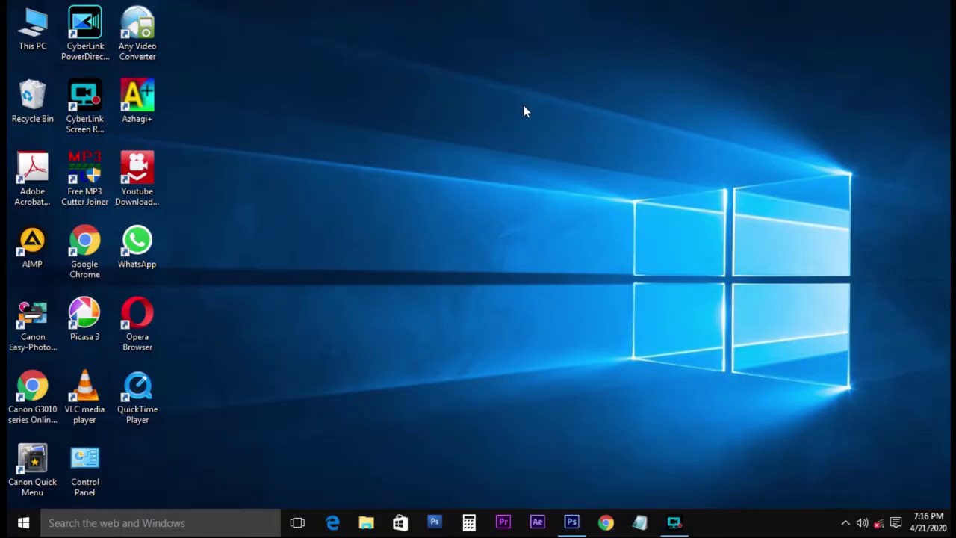
# Step: Refresh the desktop several times from its right-click menu
pyautogui.rightClick(523, 109)
pyautogui.click(589, 147)
pyautogui.rightClick(581, 149)
pyautogui.click(598, 186)
pyautogui.rightClick(568, 131)
pyautogui.click(597, 173)
pyautogui.rightClick(599, 162)
pyautogui.click(632, 206)
pyautogui.rightClick(607, 139)
pyautogui.click(633, 172)
pyautogui.rightClick(630, 145)
pyautogui.click(666, 188)
pyautogui.rightClick(635, 117)
pyautogui.click(660, 157)
pyautogui.rightClick(634, 116)
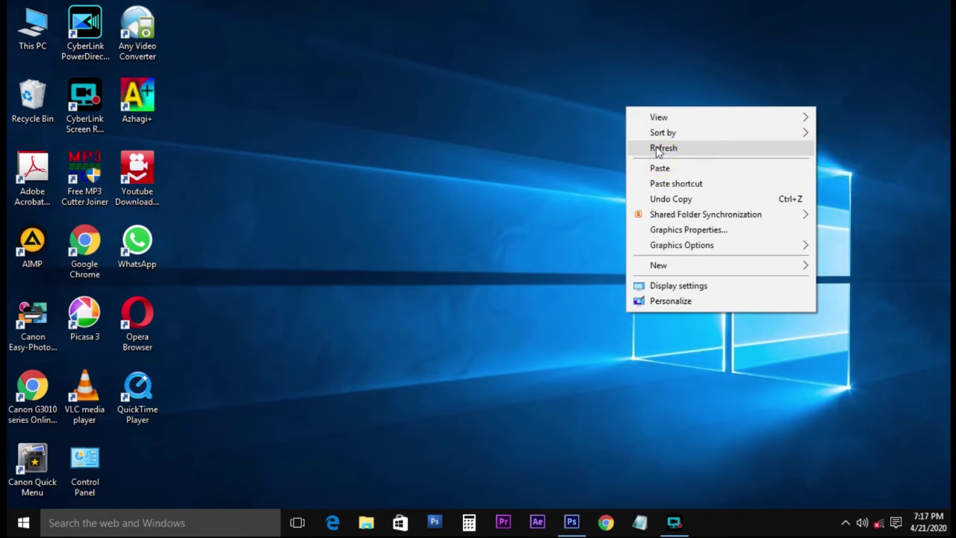
pyautogui.click(655, 146)
pyautogui.rightClick(638, 100)
pyautogui.click(655, 137)
# Step: Refresh the desktop once more and bring the empty Photoshop CS6 window forward
pyautogui.rightClick(597, 82)
pyautogui.click(623, 120)
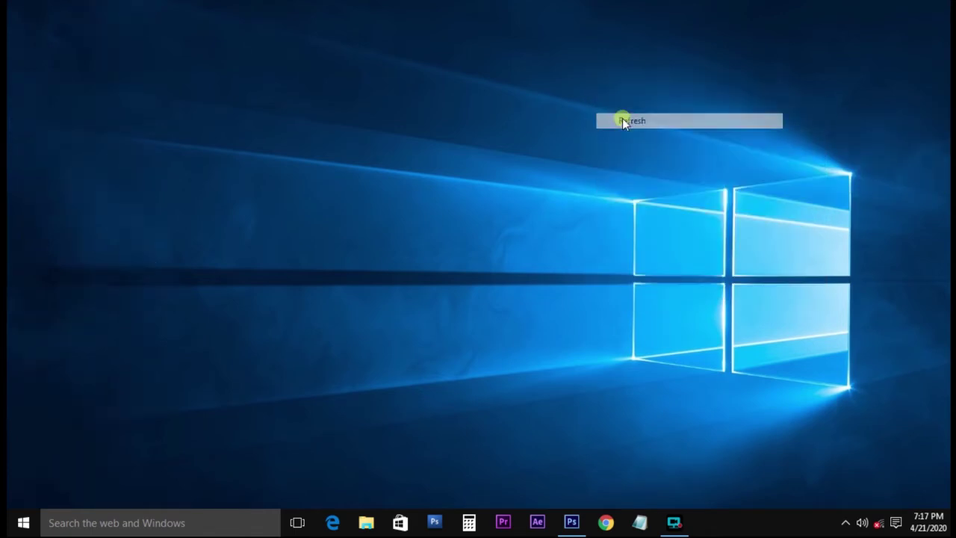
pyautogui.click(572, 522)
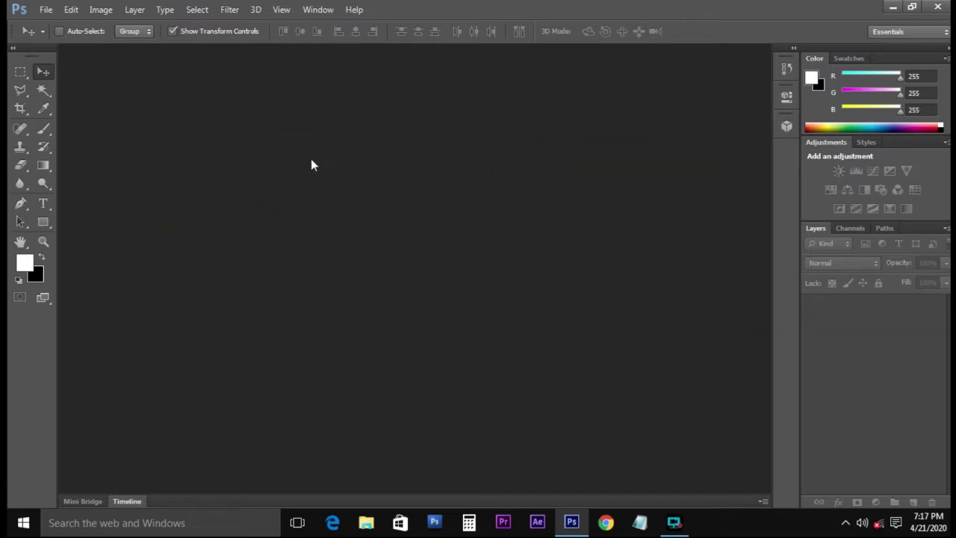
pyautogui.click(46, 10)
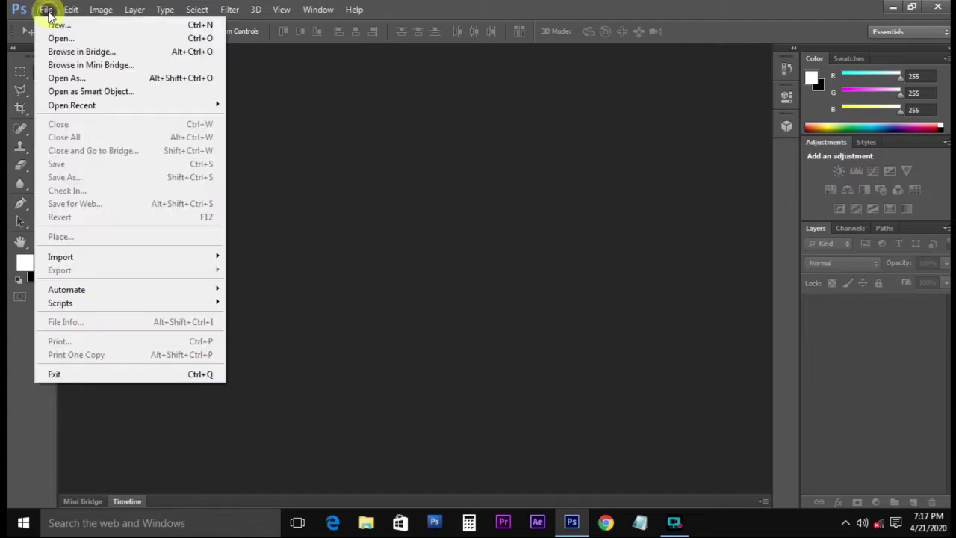
# Step: Open the New document dialog and cancel it twice
pyautogui.click(59, 23)
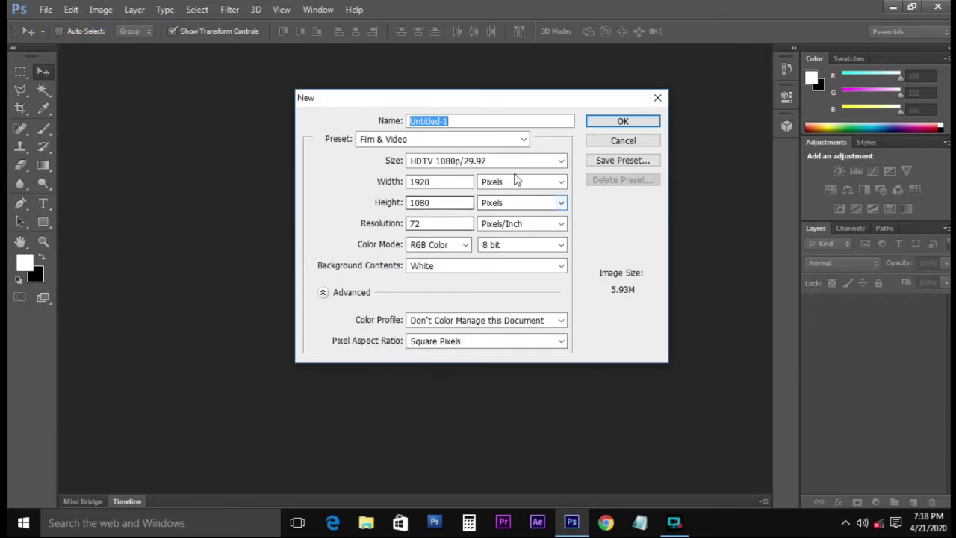
pyautogui.click(623, 142)
pyautogui.hotkey('ctrl', 'n')
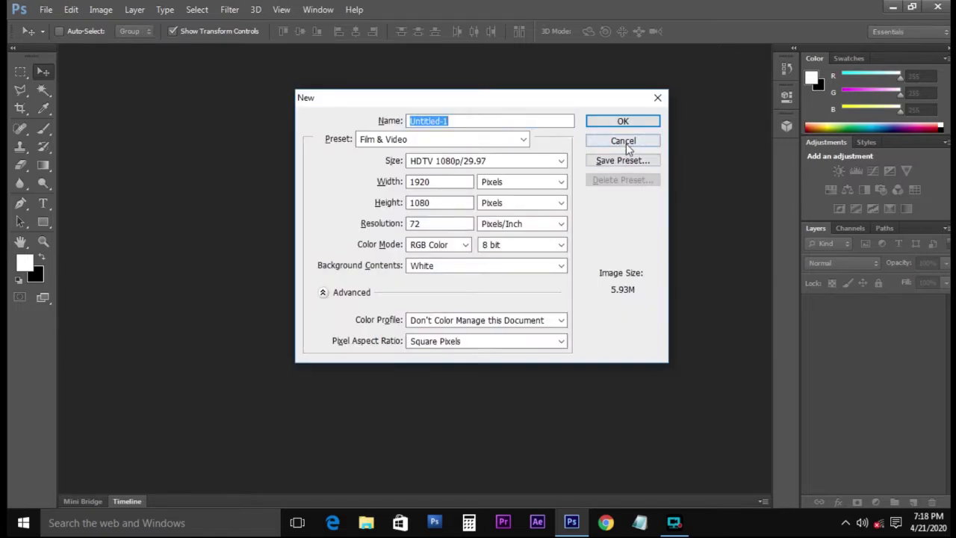
pyautogui.click(626, 142)
# Step: Reopen File > New and name the document 'Ak Tech'
pyautogui.click(47, 10)
pyautogui.click(52, 22)
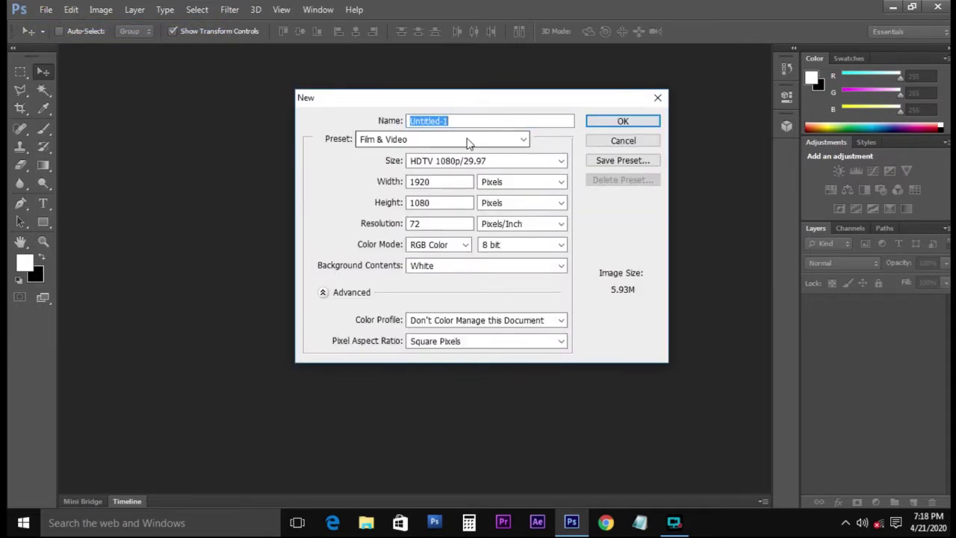
pyautogui.moveTo(466, 119); pyautogui.dragTo(377, 135)
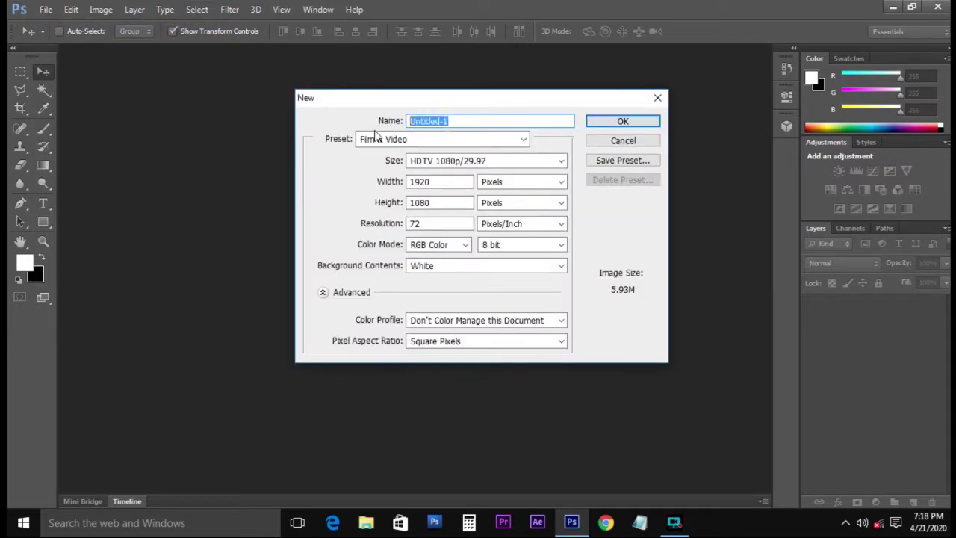
pyautogui.write('Ak Tech')
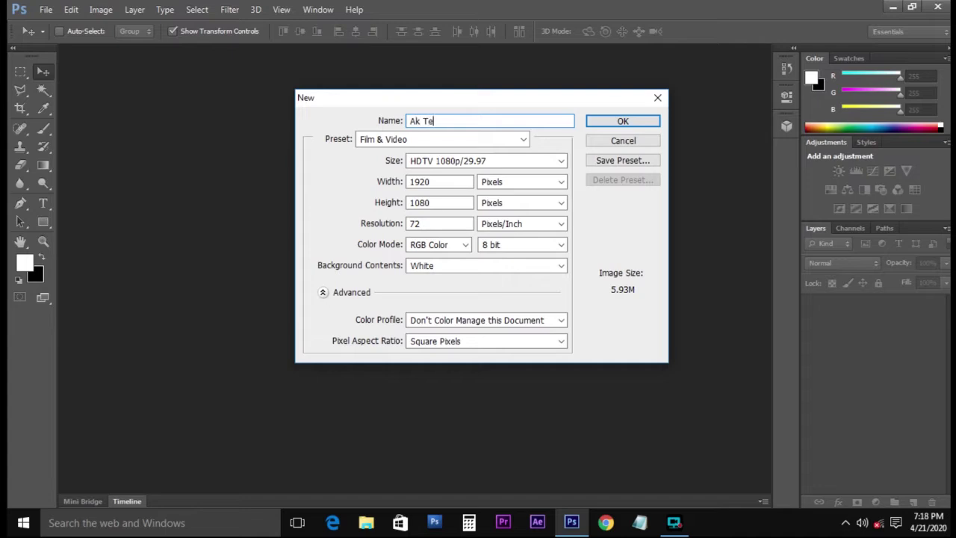
pyautogui.click(512, 140)
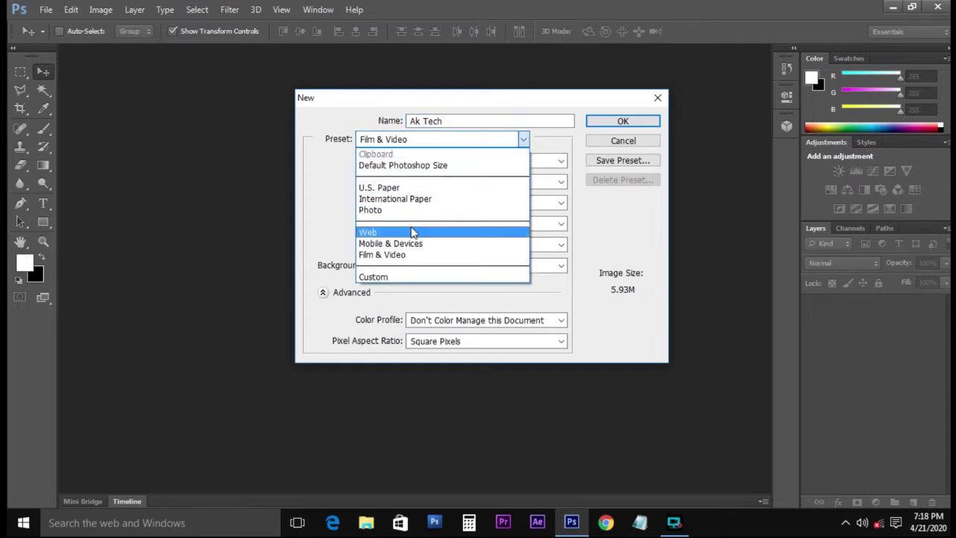
# Step: Preview the Default, U.S. Paper, International Paper (A4) and Photo Landscape 4 x 6 presets
pyautogui.click(411, 166)
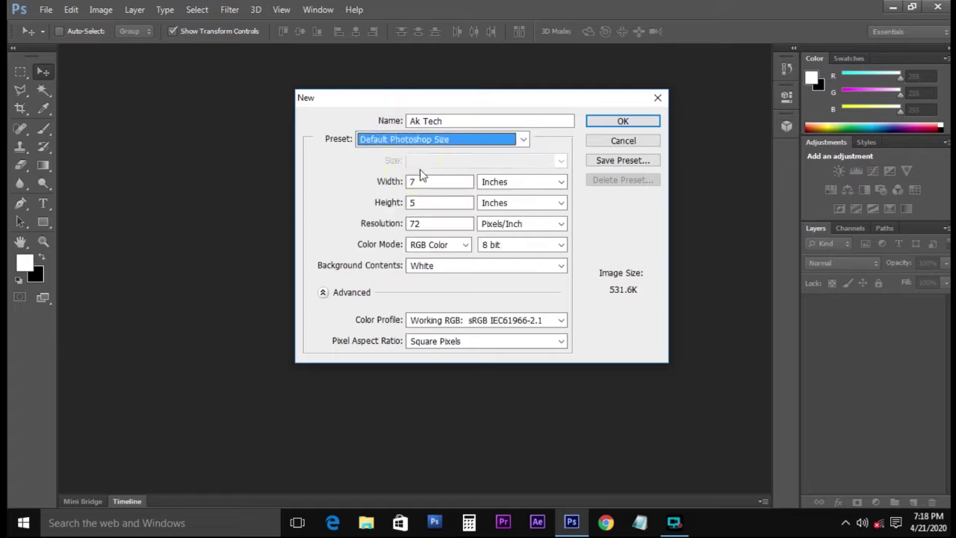
pyautogui.click(446, 142)
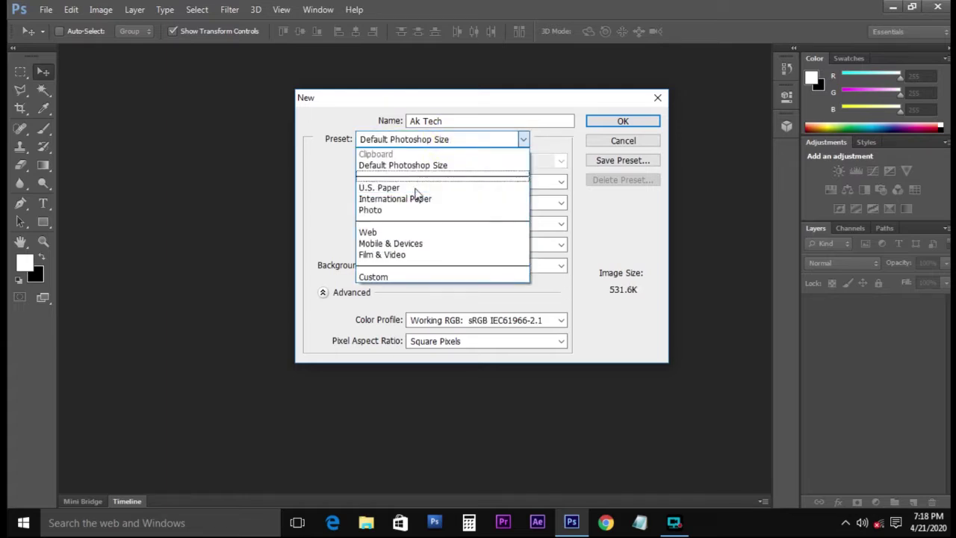
pyautogui.click(415, 183)
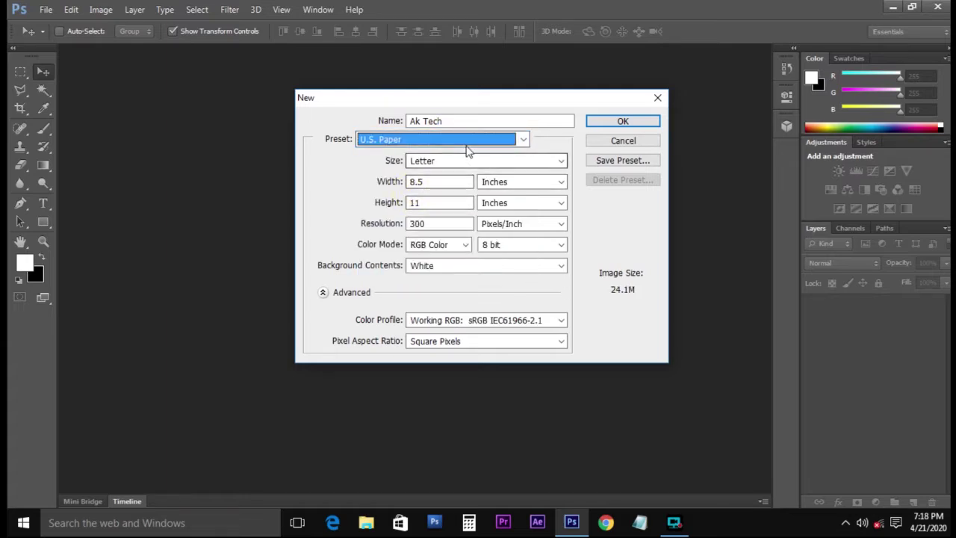
pyautogui.click(460, 142)
pyautogui.click(424, 198)
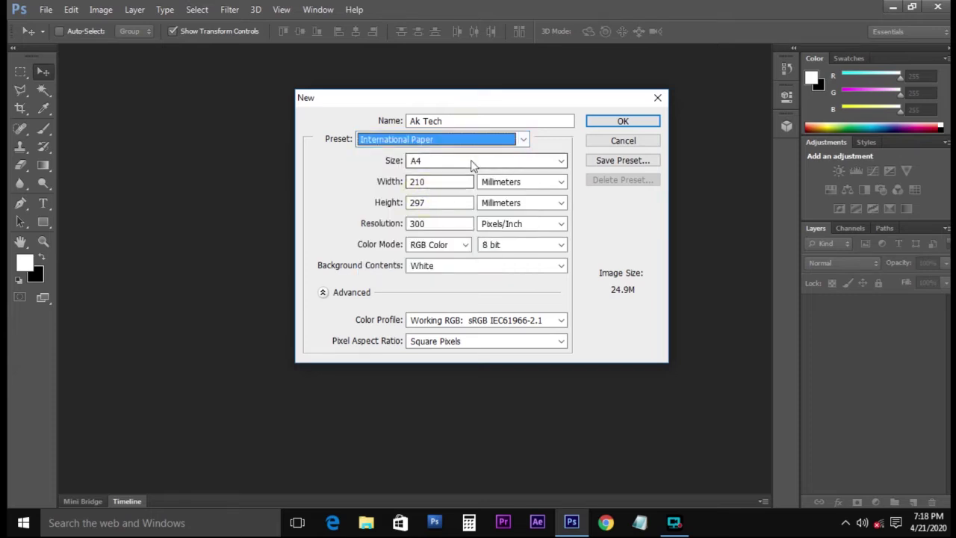
pyautogui.click(472, 161)
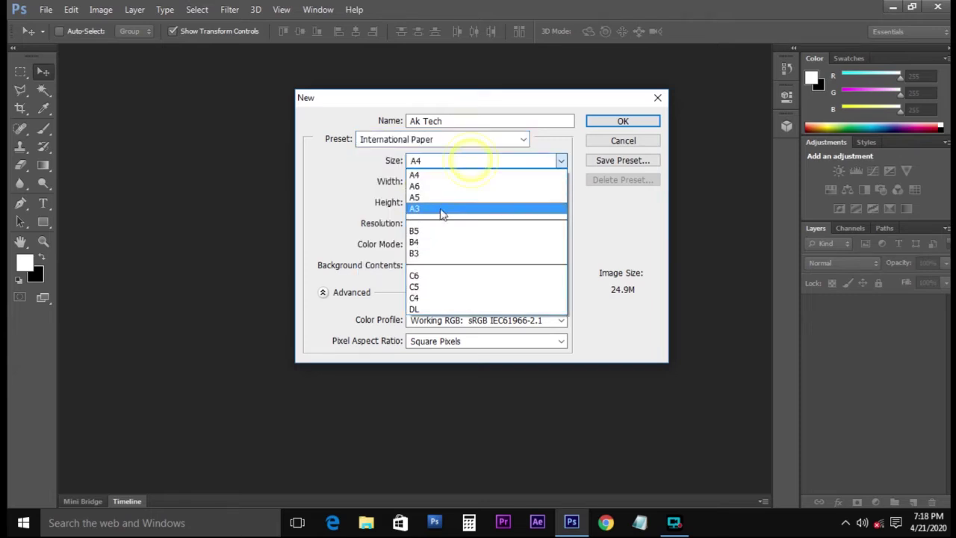
pyautogui.click(469, 145)
pyautogui.click(465, 146)
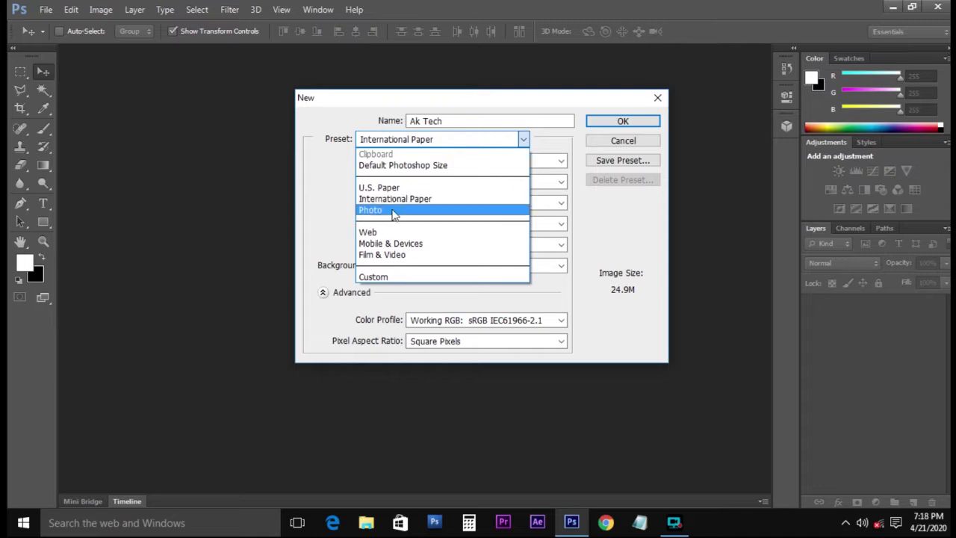
pyautogui.click(393, 213)
pyautogui.click(459, 161)
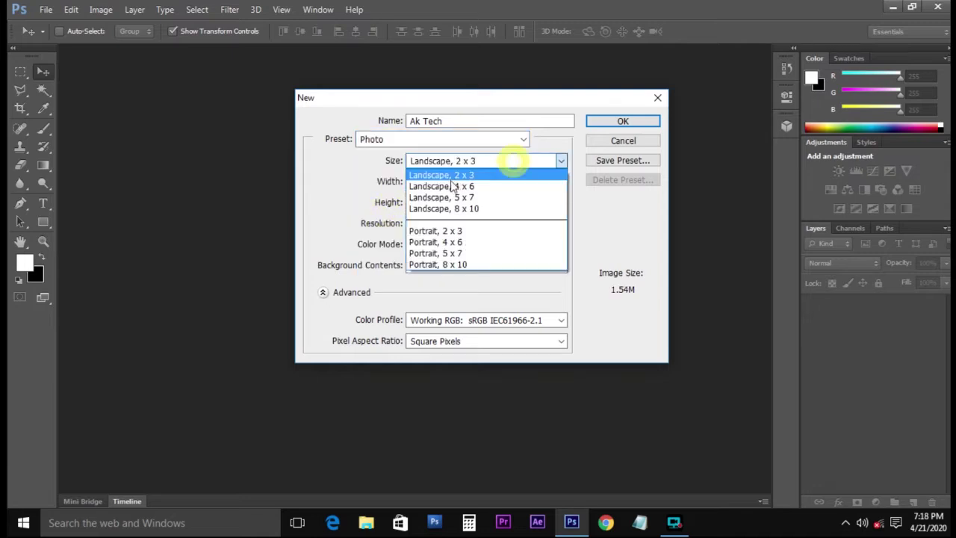
pyautogui.click(471, 187)
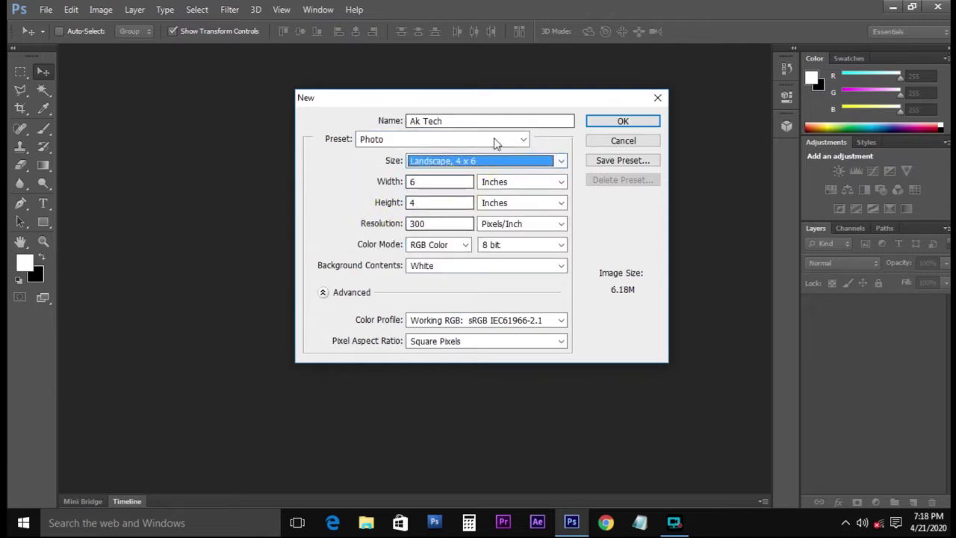
# Step: Preview the Web, Mobile & Devices and Film & Video presets, then settle on Custom
pyautogui.click(409, 144)
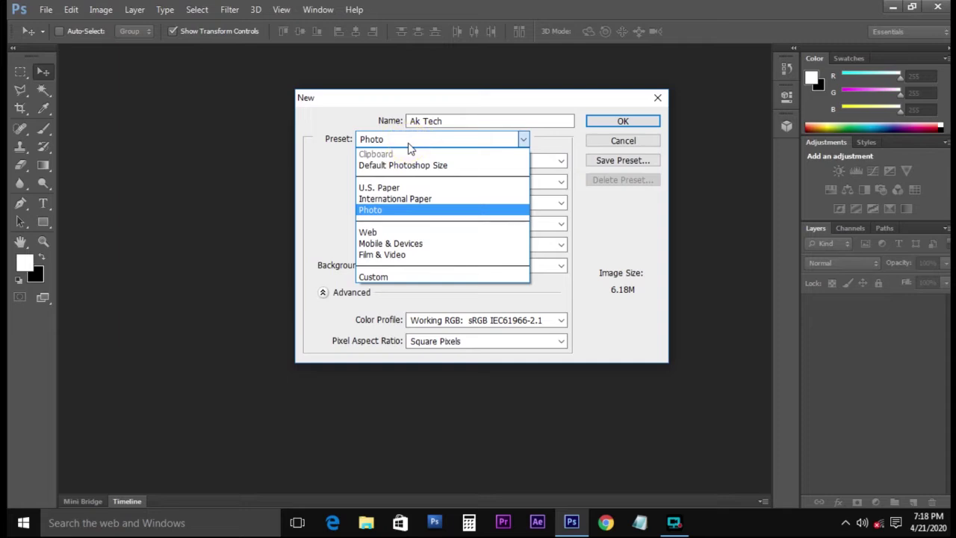
pyautogui.click(408, 238)
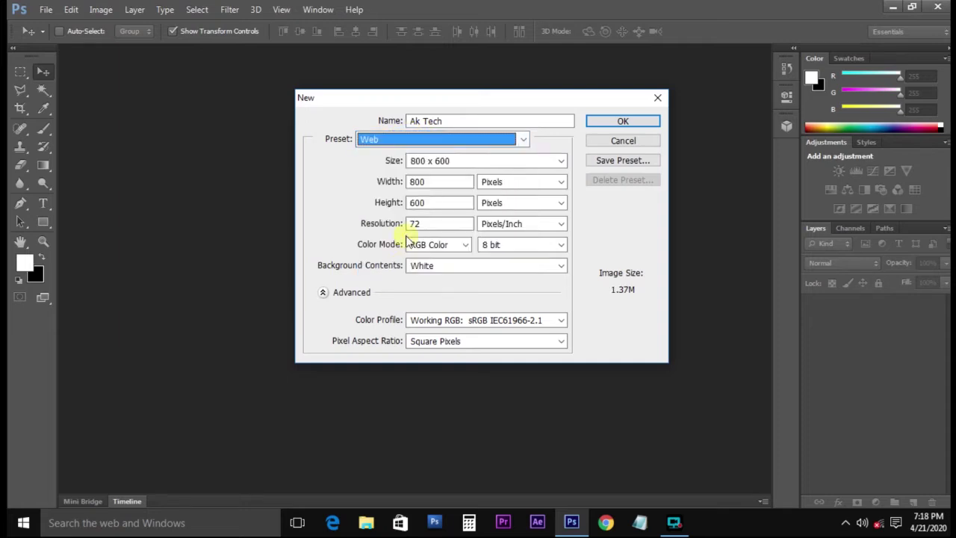
pyautogui.click(428, 142)
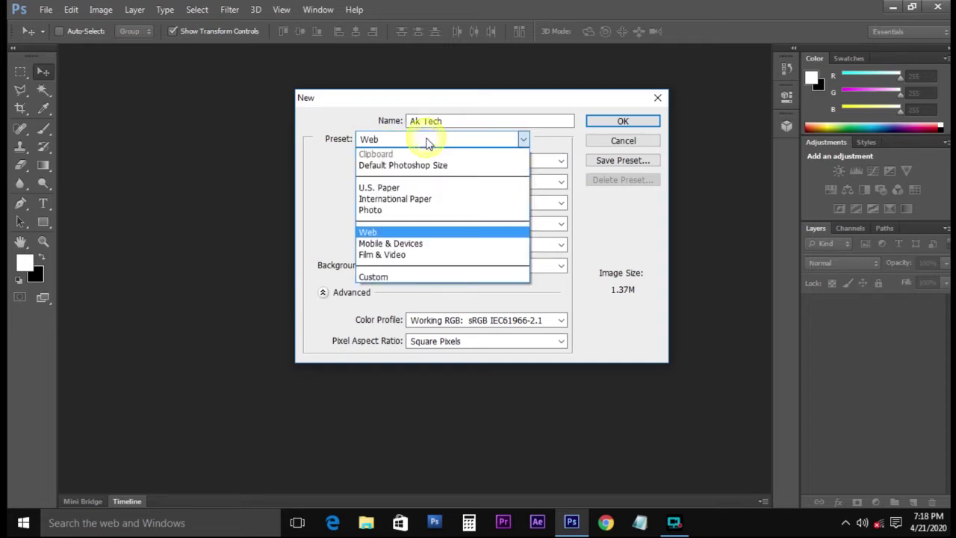
pyautogui.click(409, 245)
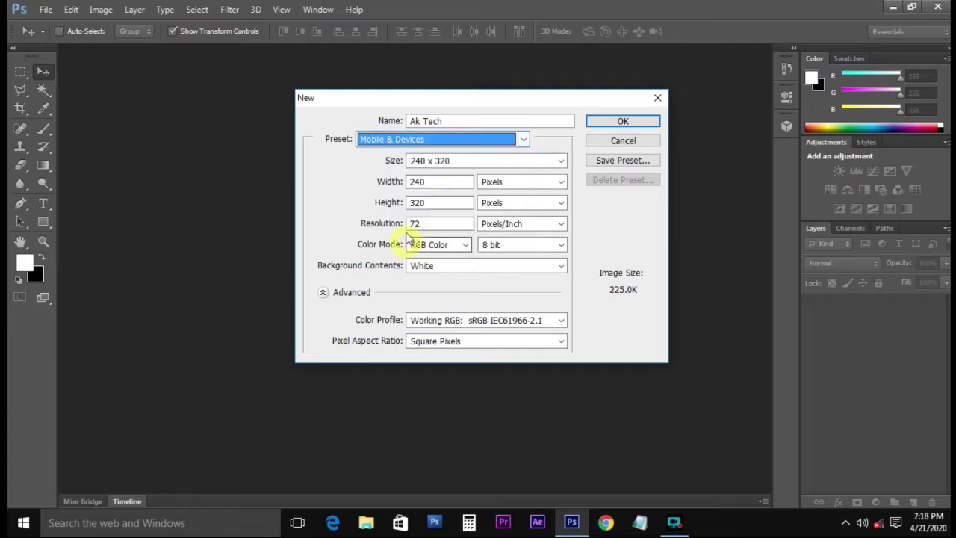
pyautogui.click(454, 138)
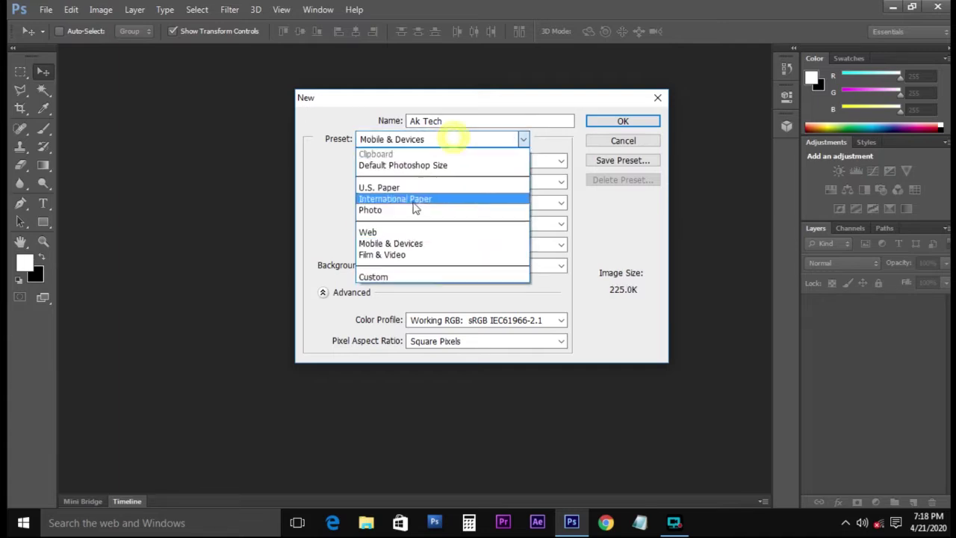
pyautogui.click(400, 256)
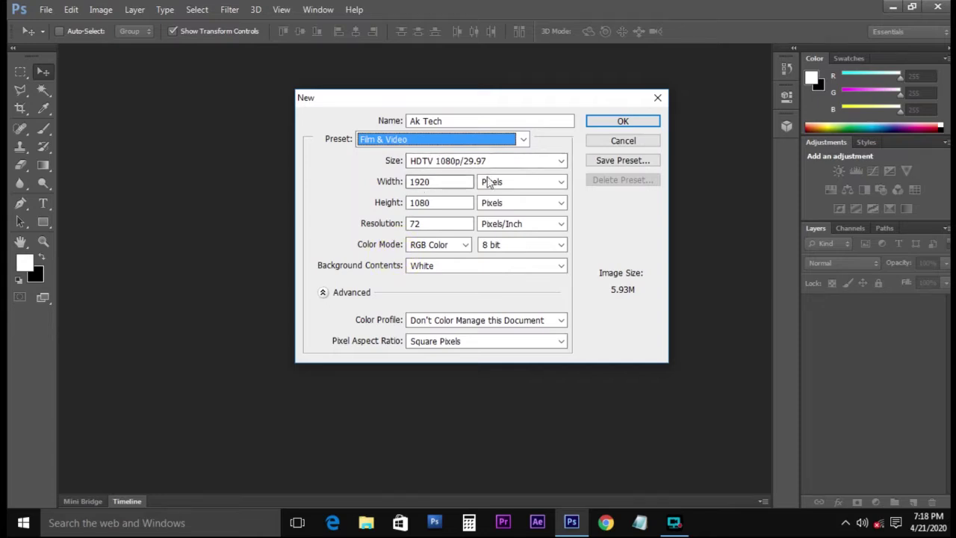
pyautogui.click(436, 141)
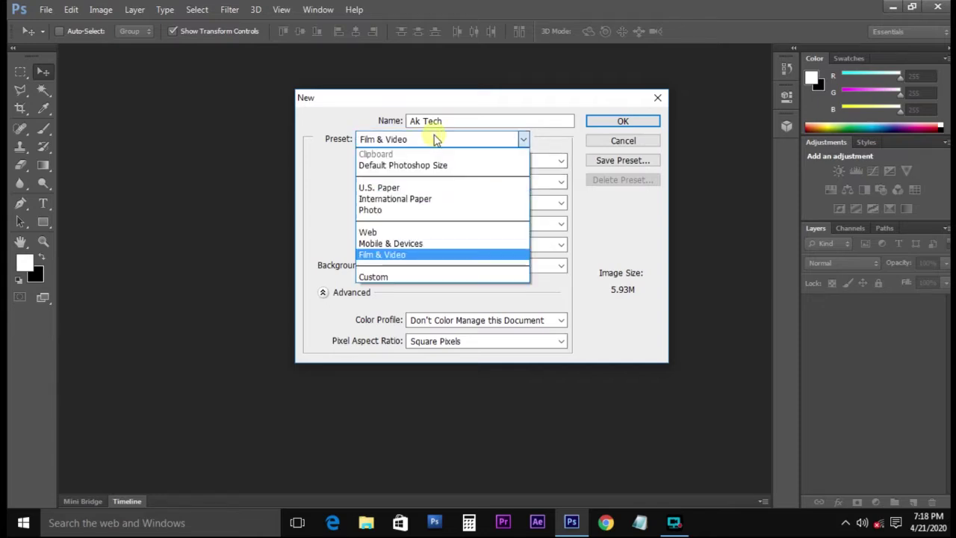
pyautogui.click(398, 277)
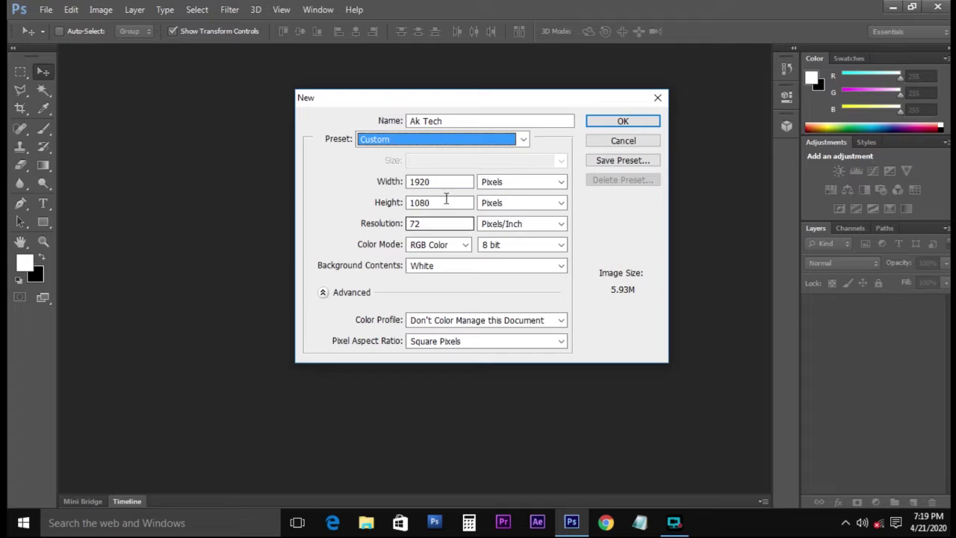
# Step: Set the document to 15 × 10 inches at 300 pixels/inch
pyautogui.click(496, 181)
pyautogui.click(493, 207)
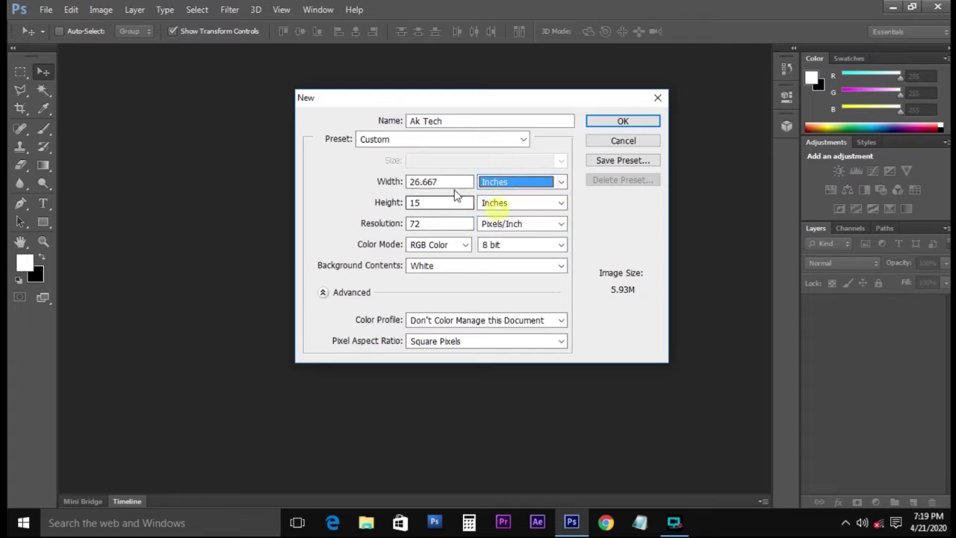
pyautogui.hotkey('shift', 'Tab')
pyautogui.write('15')
pyautogui.press('Tab')
pyautogui.write('10')
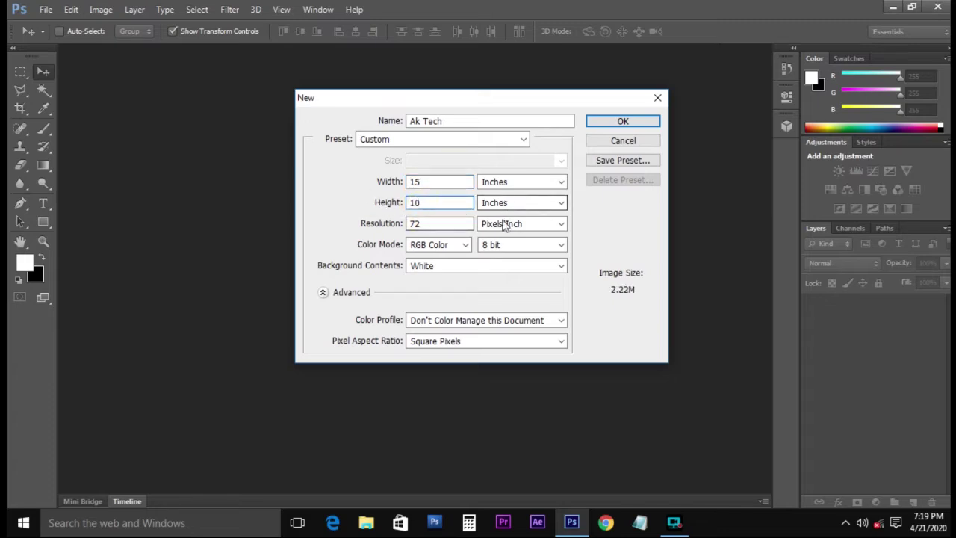
pyautogui.doubleClick(430, 227)
pyautogui.write('300')
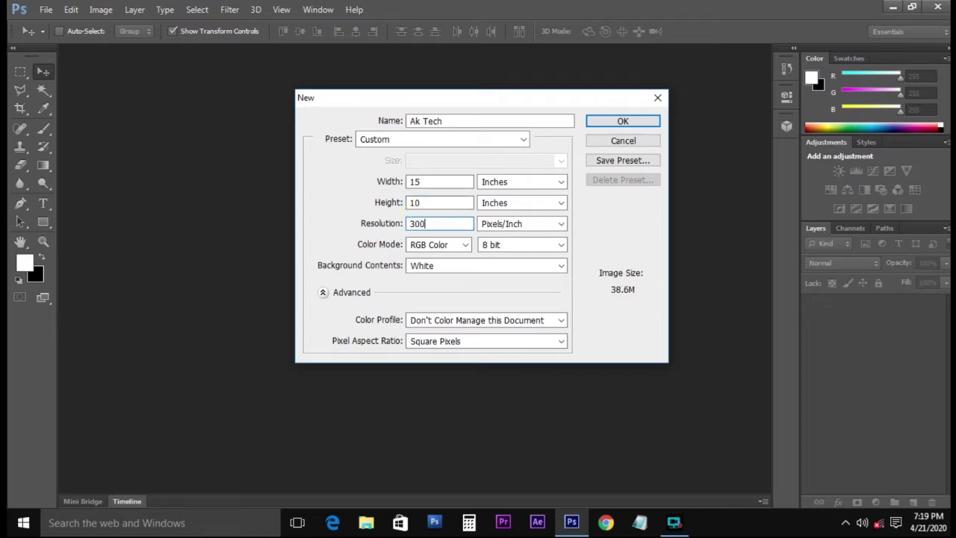
# Step: Switch the units to pixels and enter width 1920 and height 1080
pyautogui.click(494, 184)
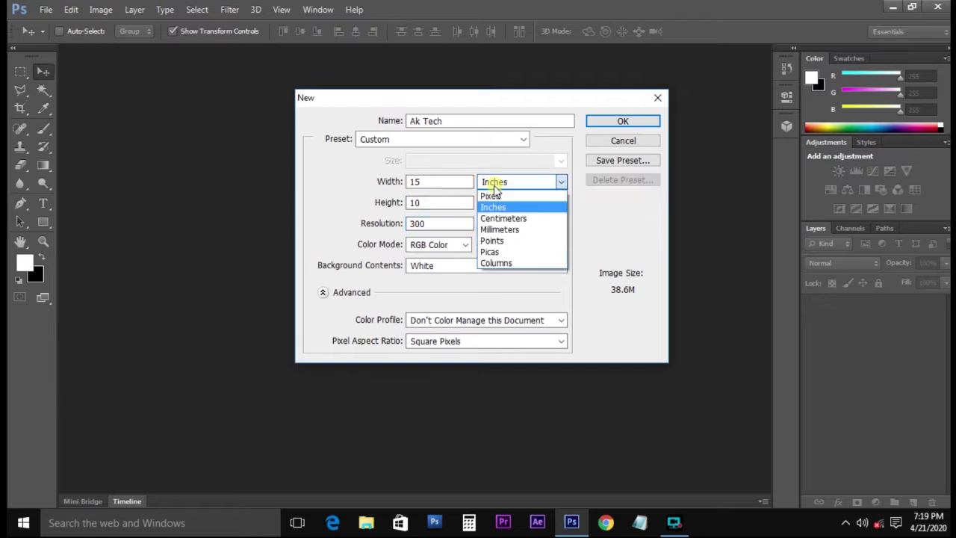
pyautogui.click(493, 196)
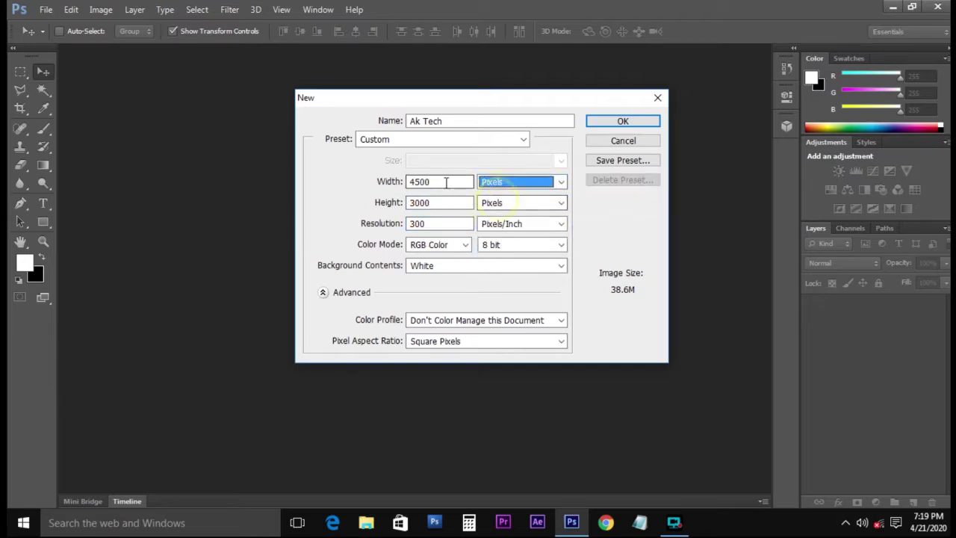
pyautogui.click(446, 182)
pyautogui.write('1920')
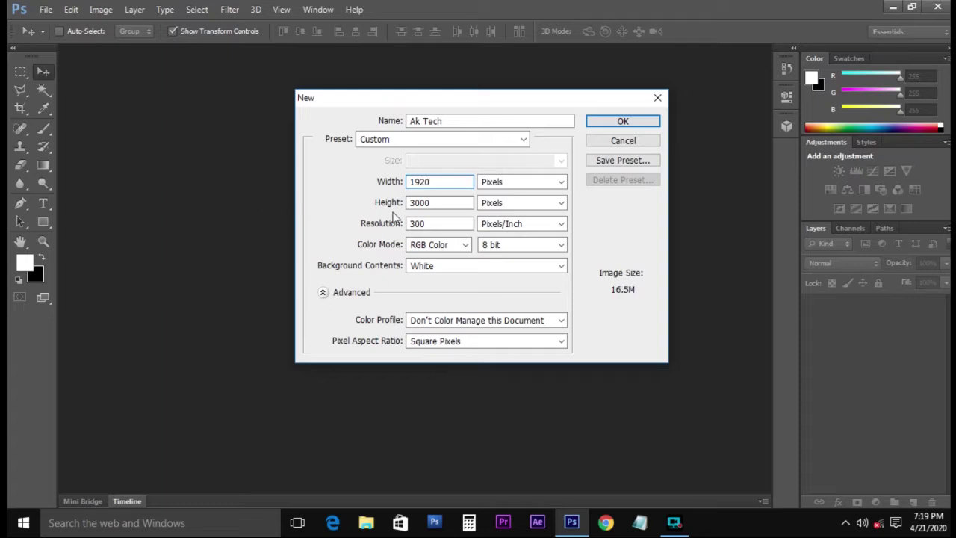
pyautogui.press('Tab')
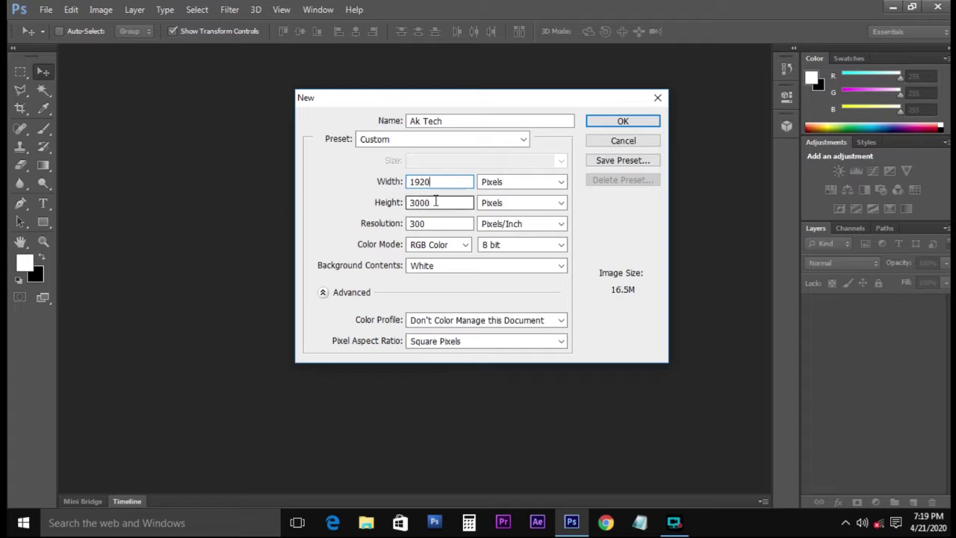
pyautogui.write('1080')
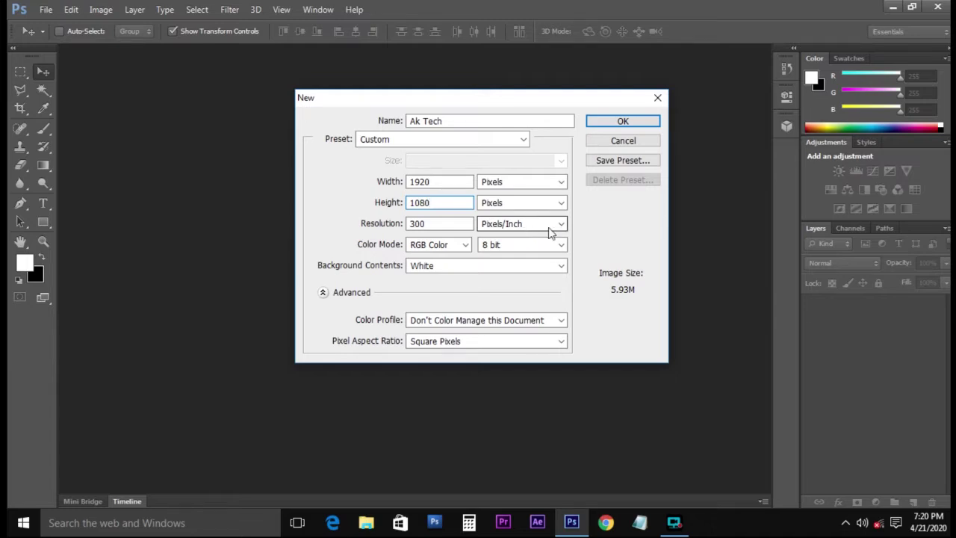
# Step: Try the RGB Color and CMYK Color modes for the new document
pyautogui.click(464, 245)
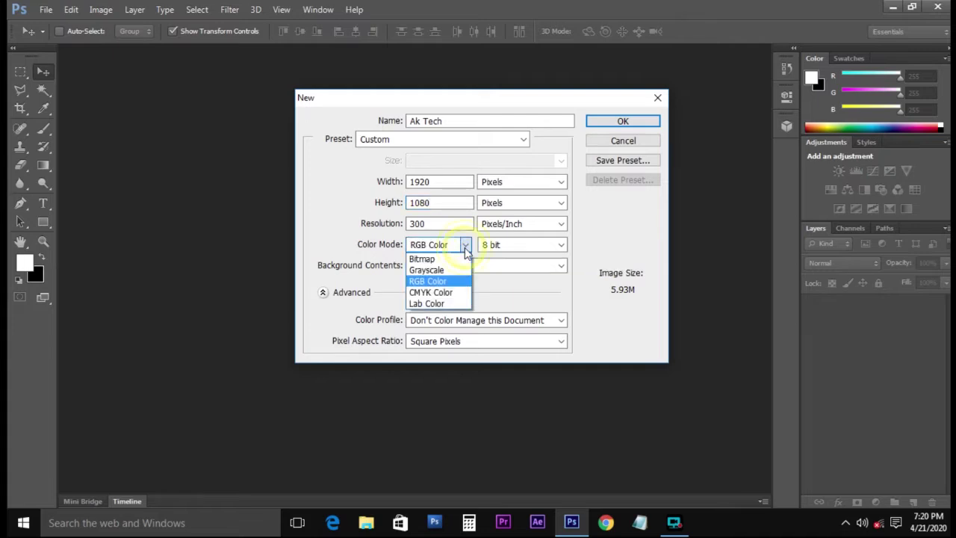
pyautogui.click(437, 283)
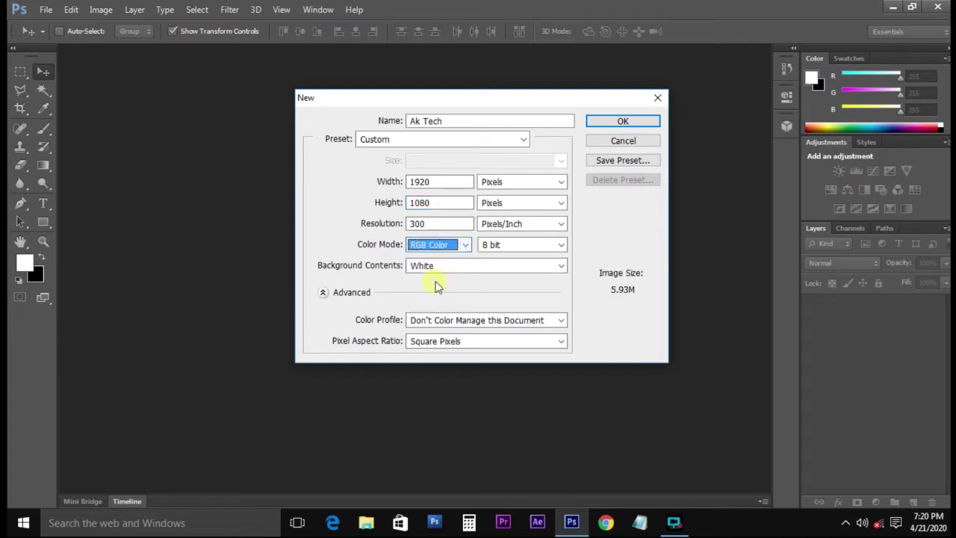
pyautogui.click(465, 245)
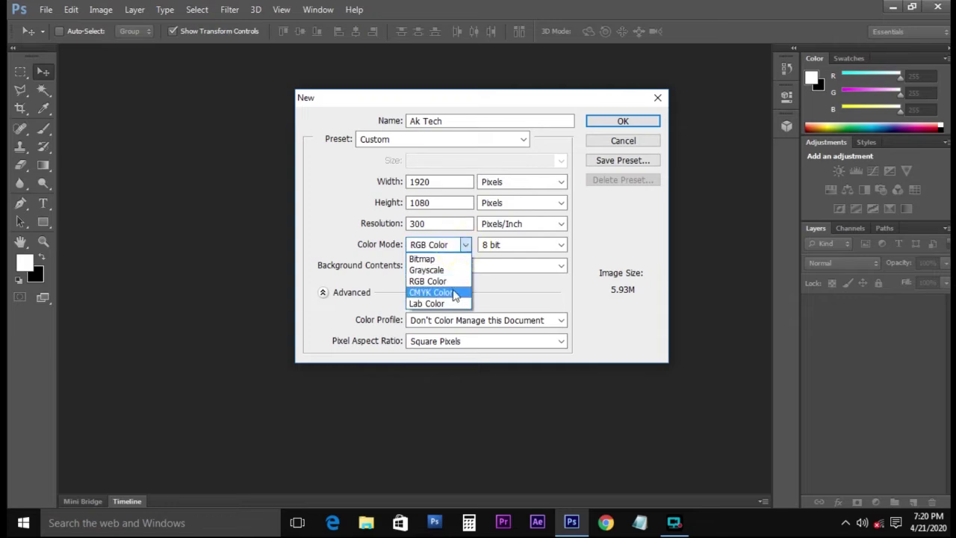
pyautogui.click(452, 292)
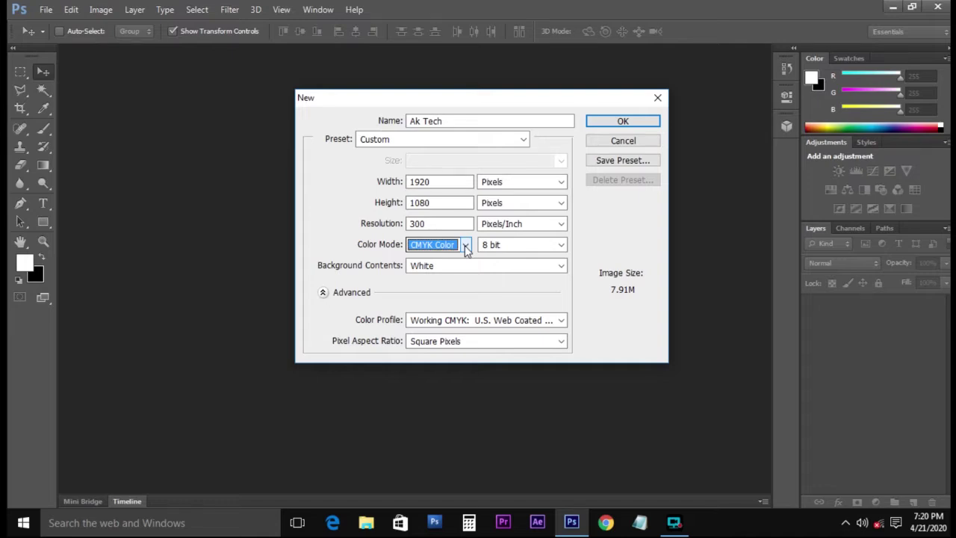
# Step: Create Ak Tech in Grayscale mode and float it in its own window
pyautogui.click(465, 249)
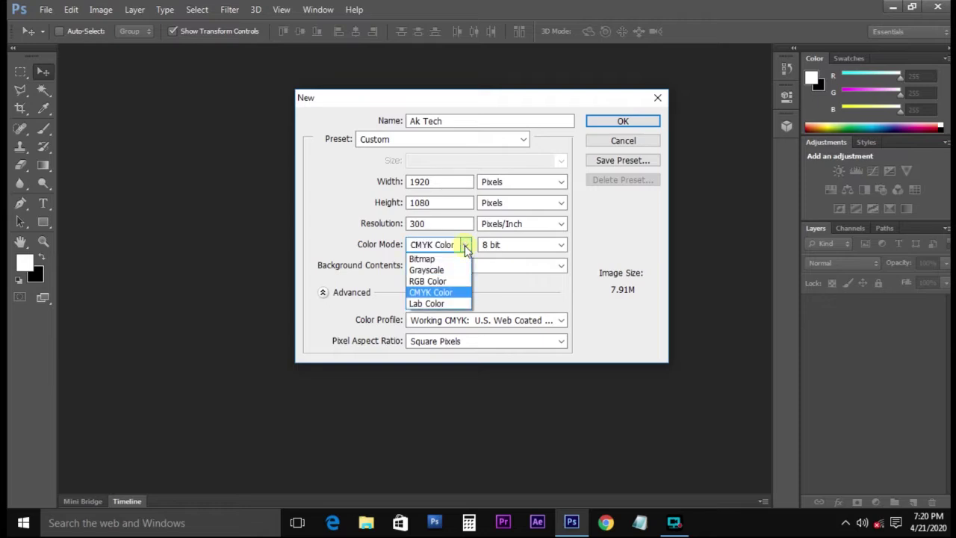
pyautogui.click(431, 270)
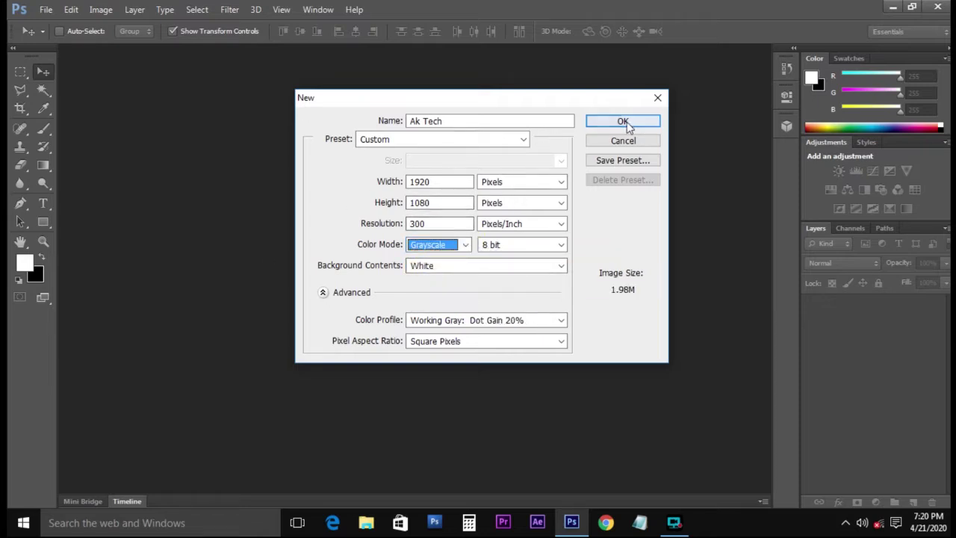
pyautogui.click(624, 122)
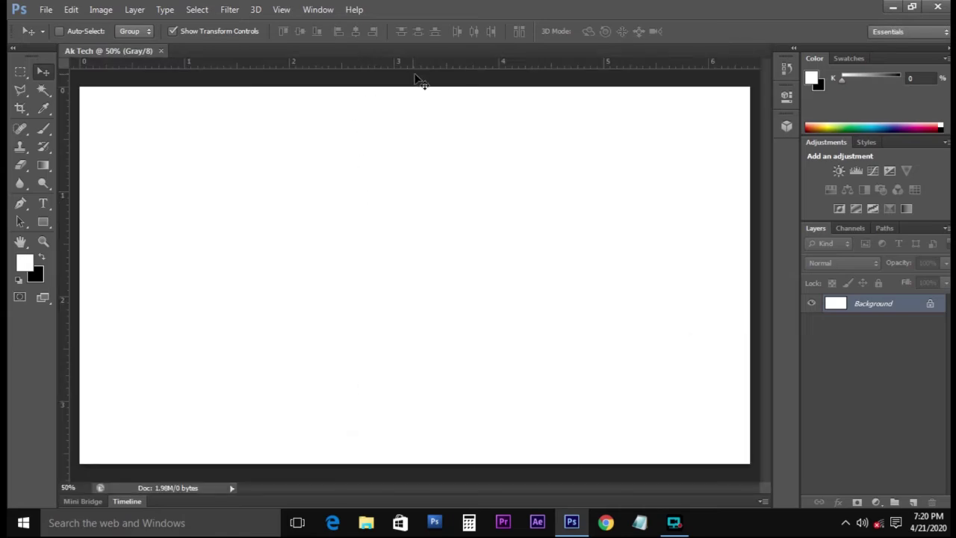
pyautogui.moveTo(105, 50); pyautogui.dragTo(111, 76)
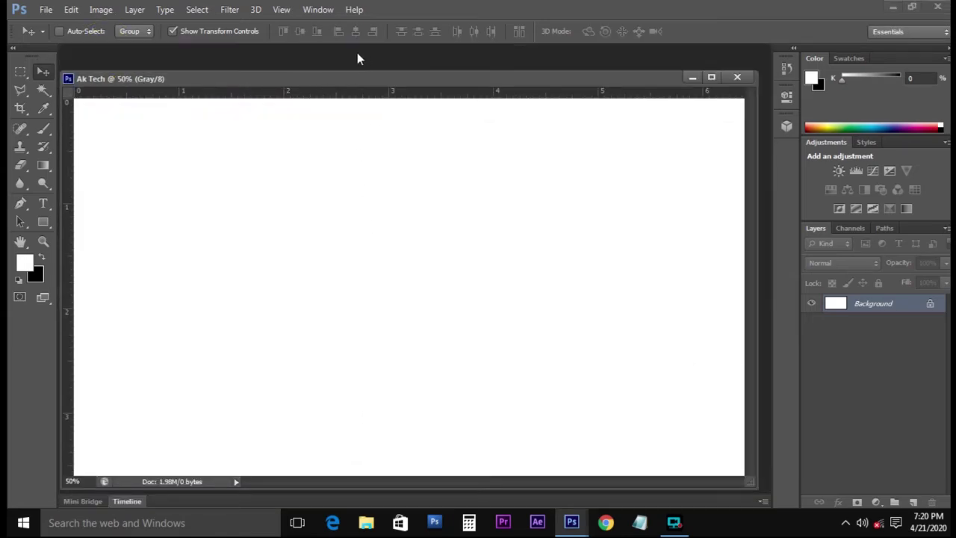
# Step: Open the IMG_0869 - Copy photo from the photos folder in a floating window
pyautogui.hotkey('ctrl', 'o')
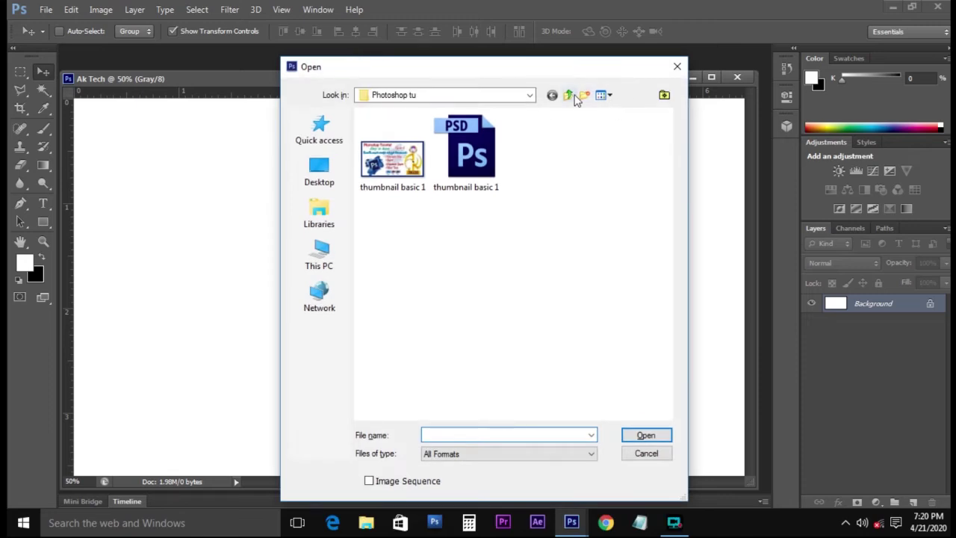
pyautogui.click(569, 95)
pyautogui.click(569, 95)
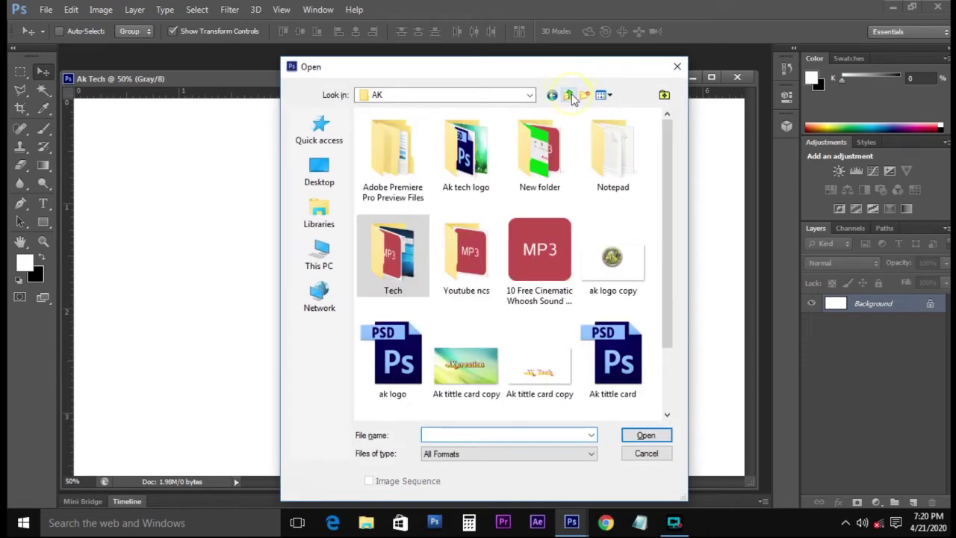
pyautogui.click(570, 96)
pyautogui.doubleClick(540, 153)
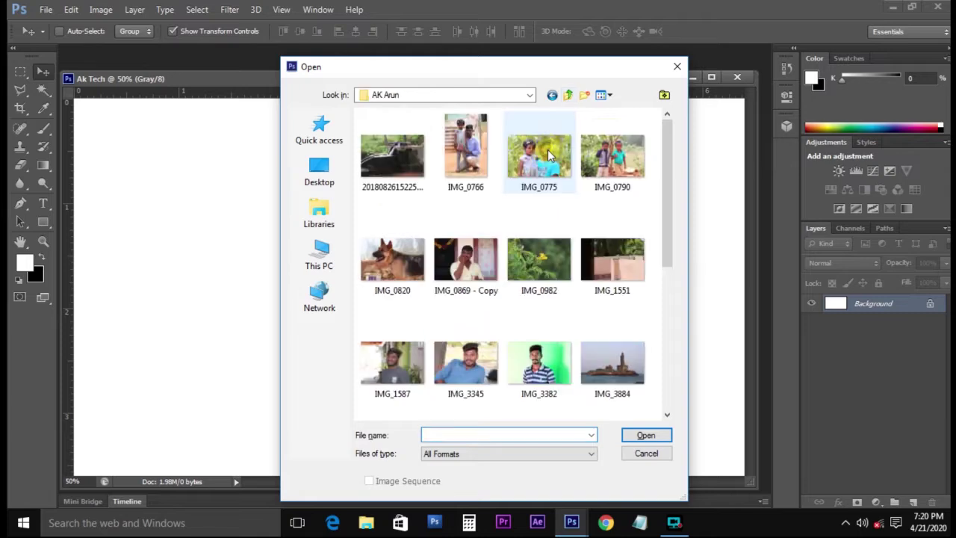
pyautogui.doubleClick(453, 269)
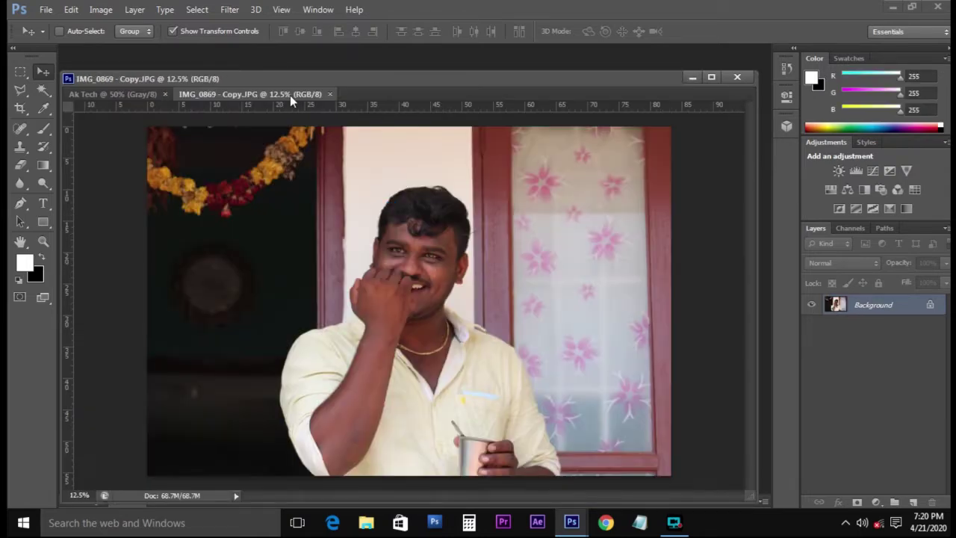
pyautogui.moveTo(290, 95); pyautogui.dragTo(352, 109)
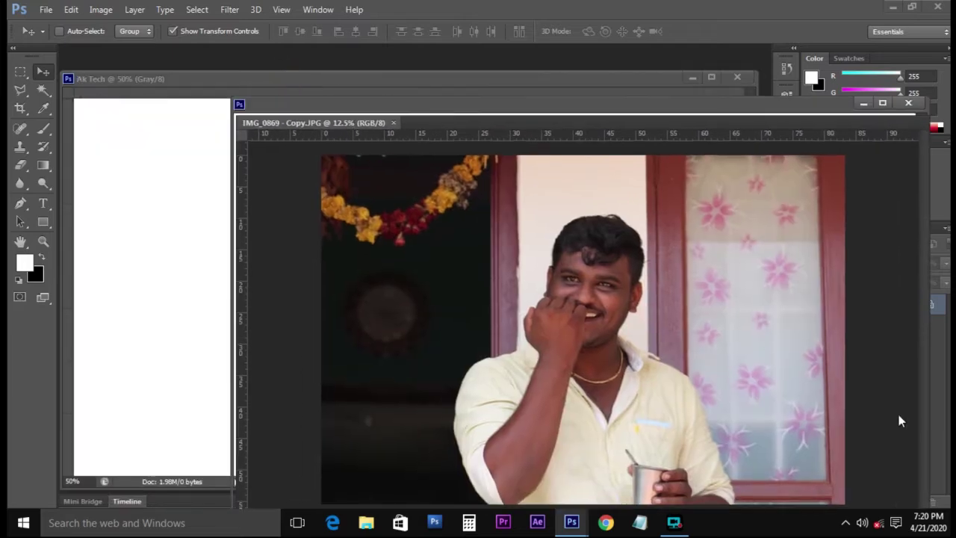
# Step: Drag the portrait onto Ak Tech as Layer 1, then delete that layer
pyautogui.moveTo(590, 276); pyautogui.dragTo(452, 213)
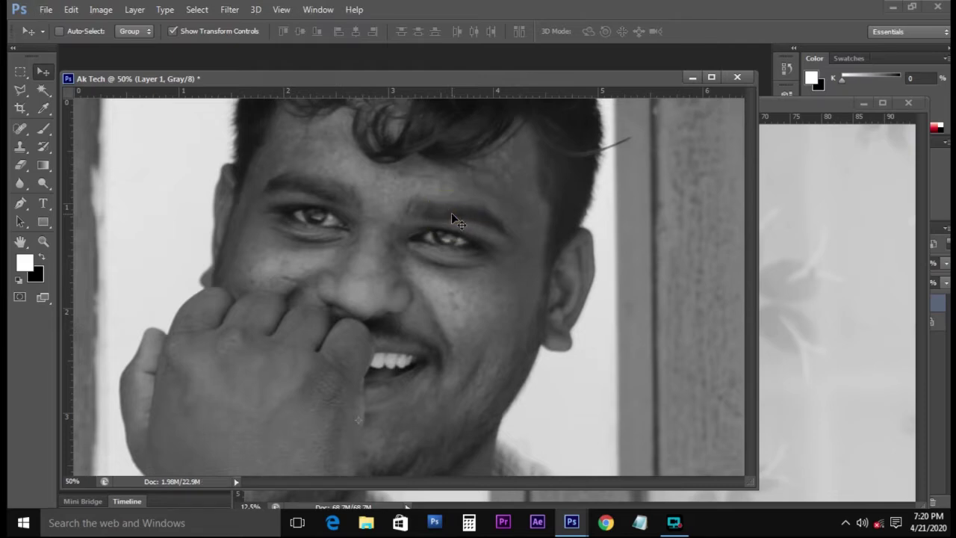
pyautogui.rightClick(452, 214)
pyautogui.click(472, 218)
pyautogui.hotkey('ctrl', '-')
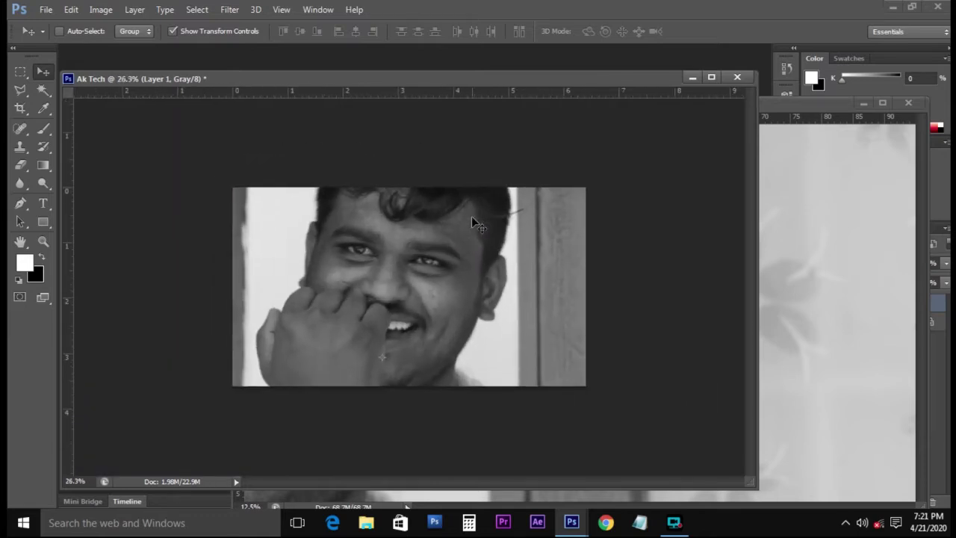
pyautogui.hotkey('ctrl', '+')
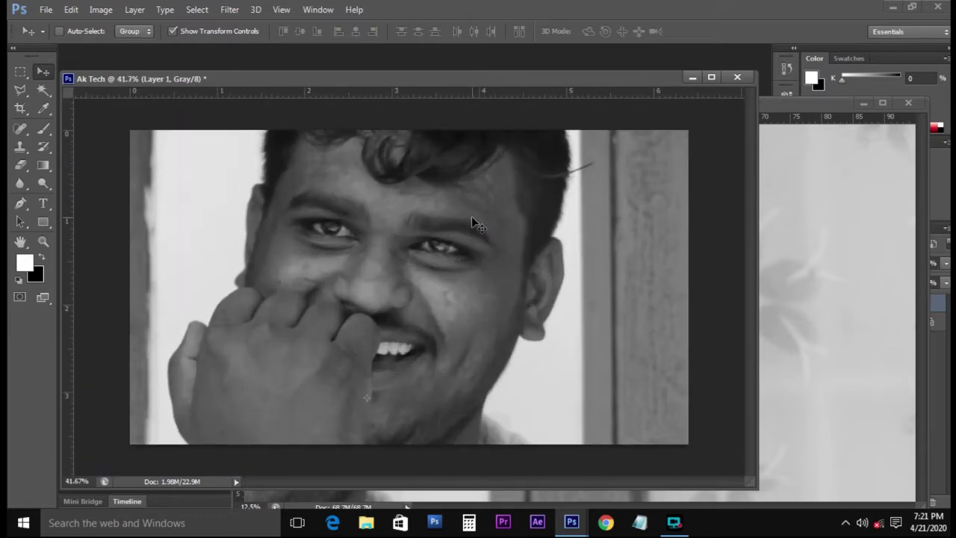
pyautogui.press('Delete')
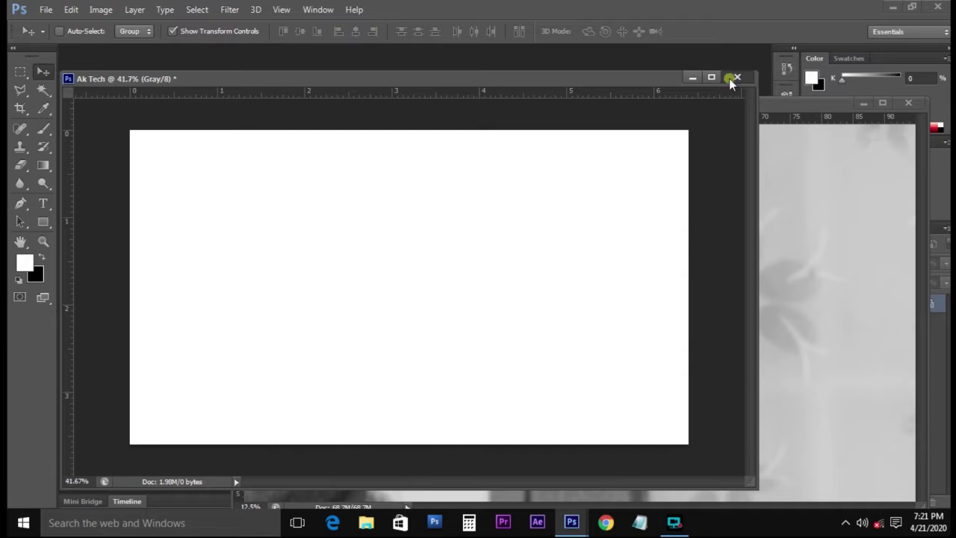
# Step: Close Ak Tech without saving changes
pyautogui.click(736, 77)
pyautogui.click(484, 206)
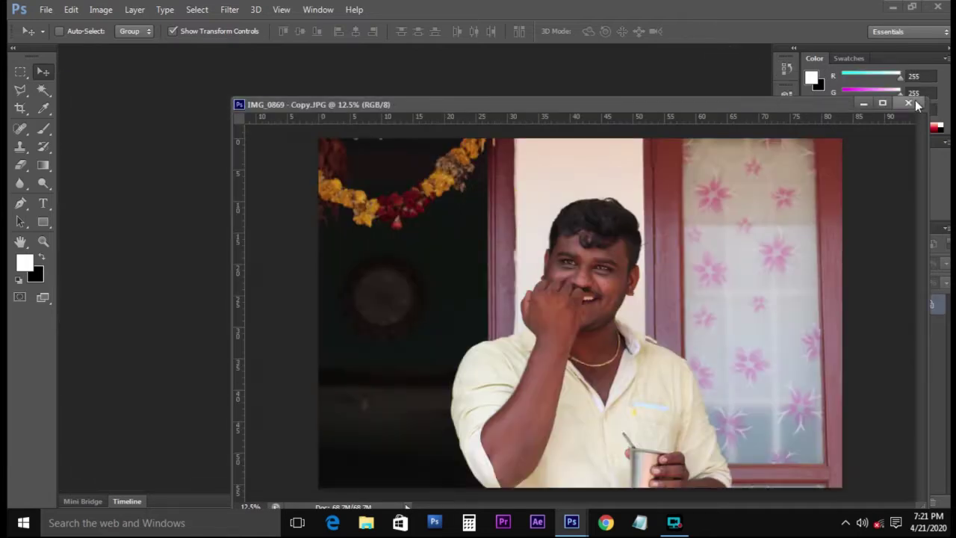
pyautogui.click(918, 95)
# Step: Create a new 1920×1080 document in RGB Color 8 bit after trying Bitmap 1 bit
pyautogui.hotkey('ctrl', 'n')
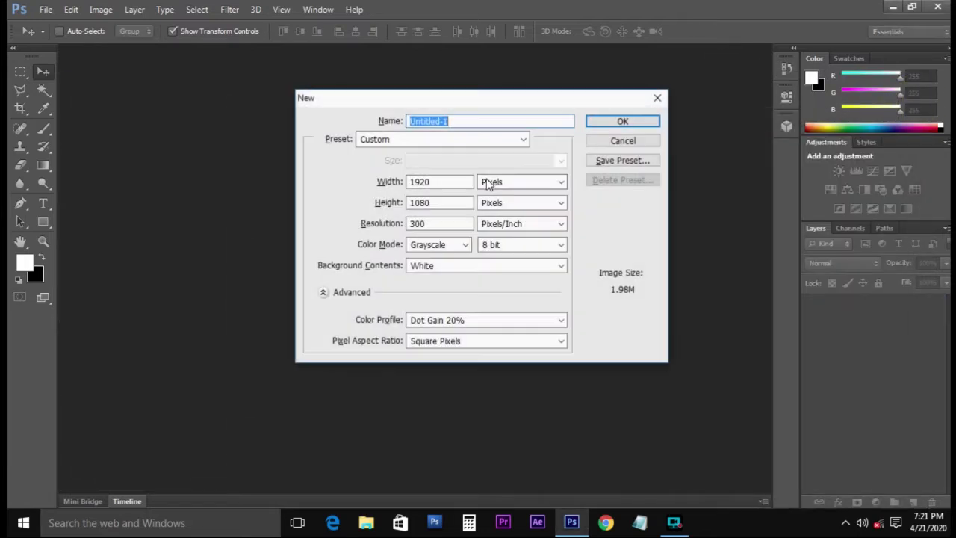
pyautogui.click(456, 245)
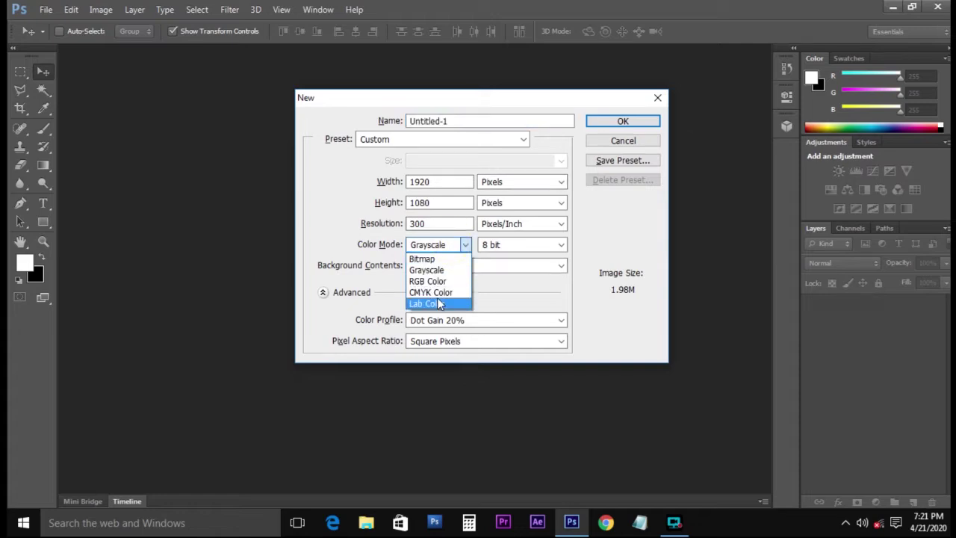
pyautogui.click(423, 258)
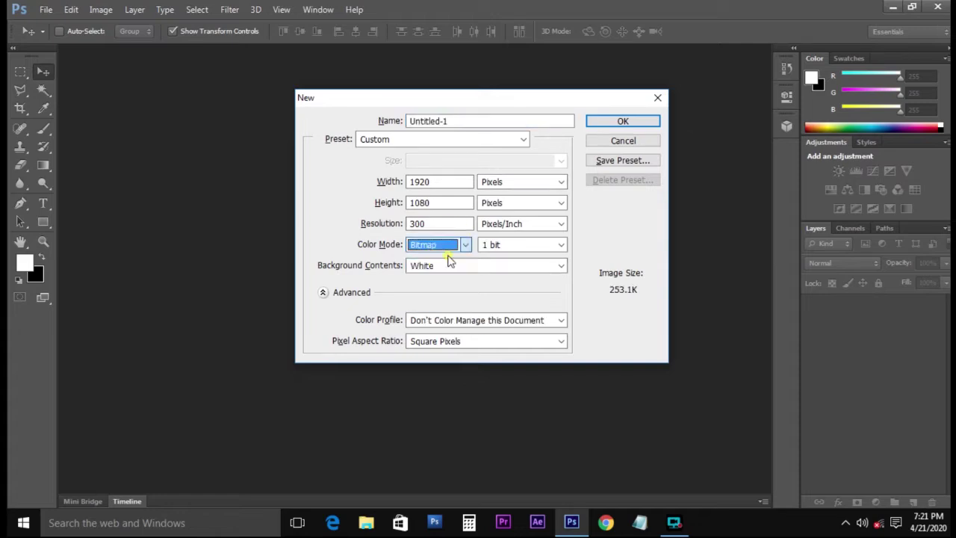
pyautogui.click(502, 248)
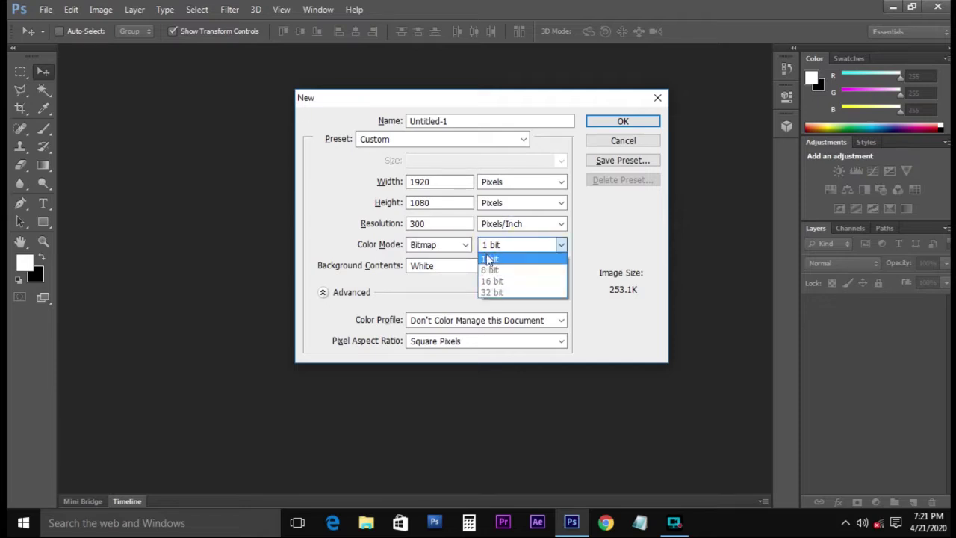
pyautogui.click(471, 253)
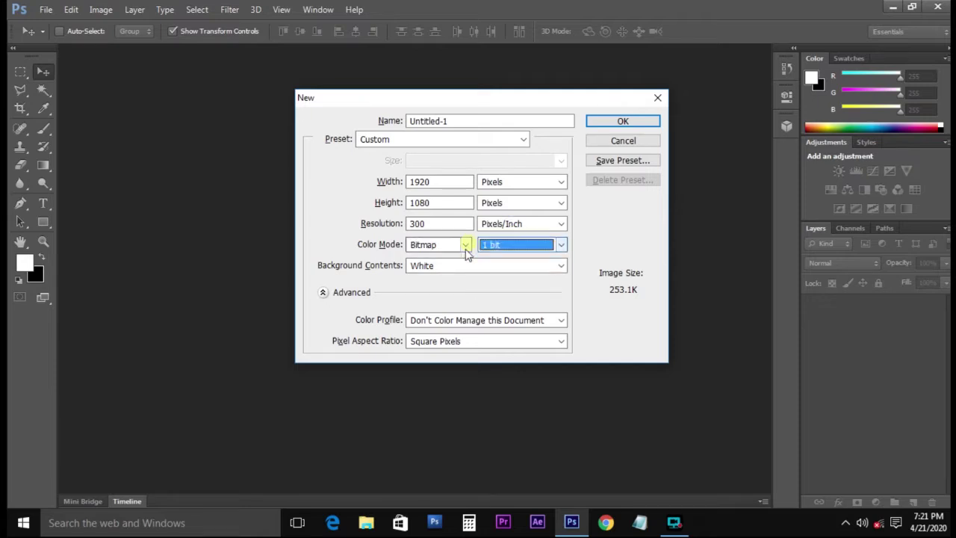
pyautogui.click(465, 247)
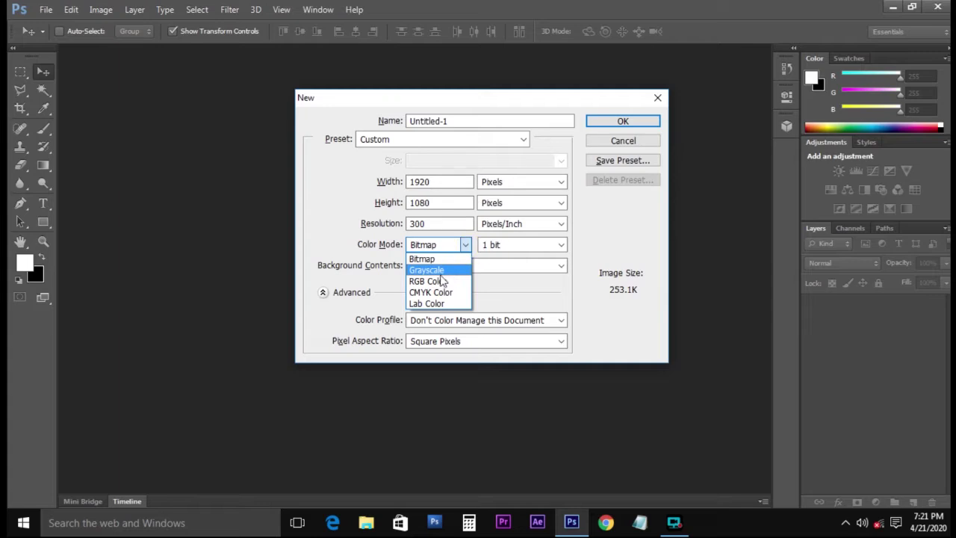
pyautogui.click(429, 281)
pyautogui.click(523, 245)
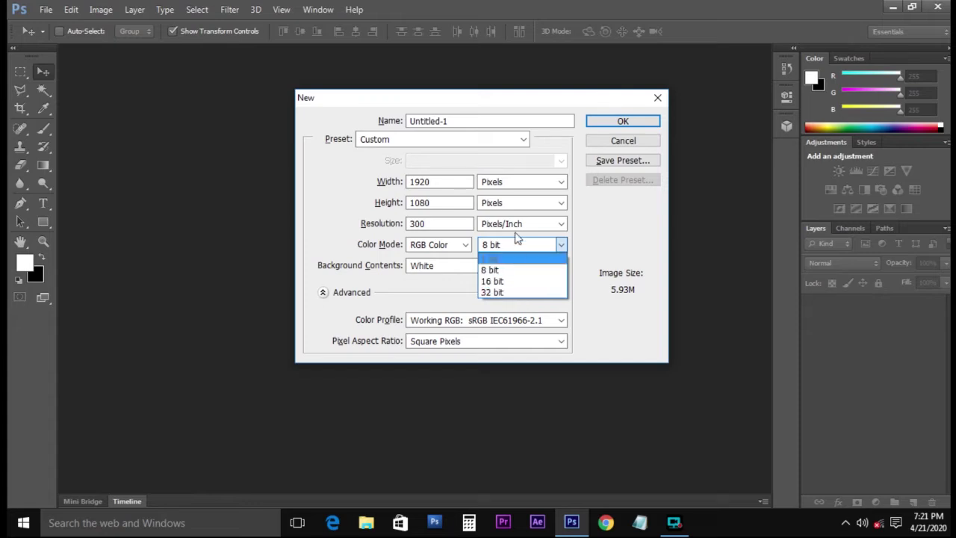
pyautogui.click(561, 230)
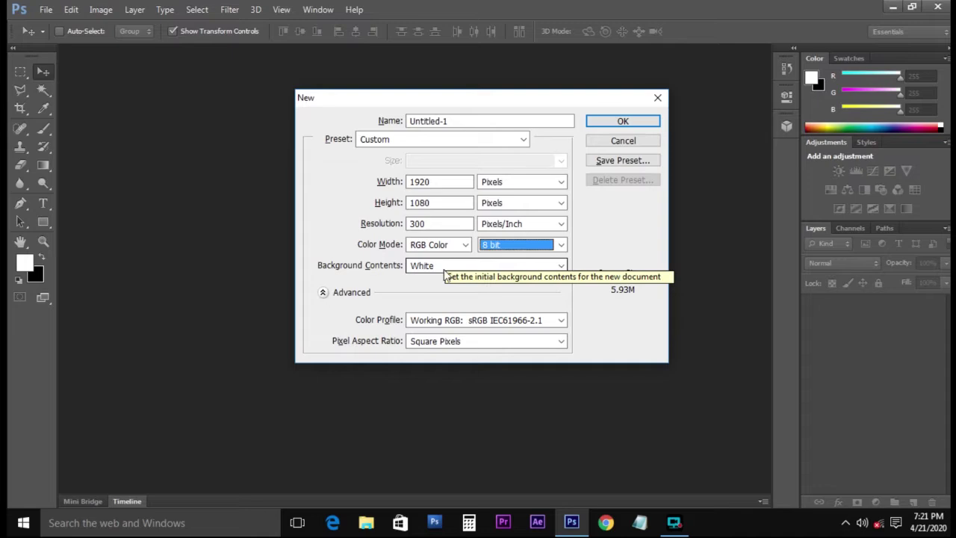
pyautogui.click(602, 120)
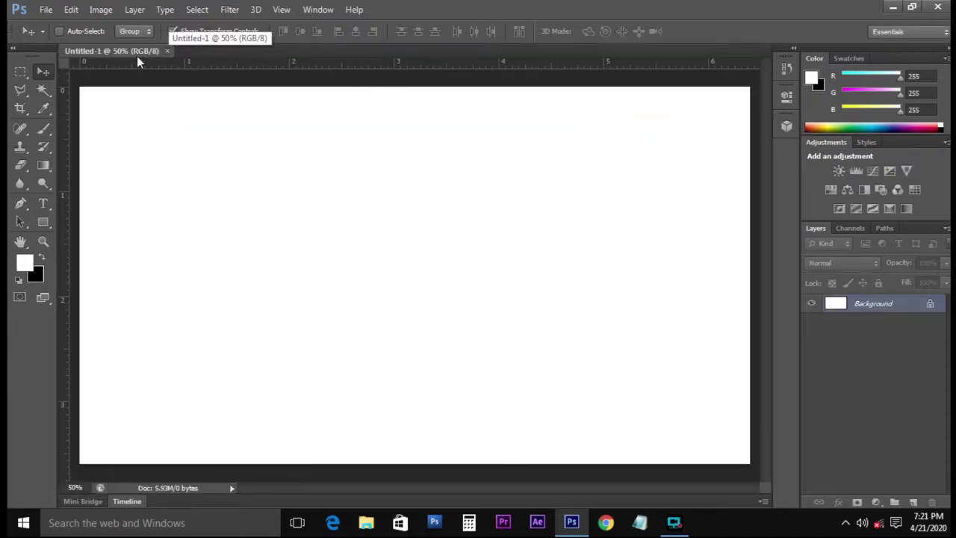
# Step: Close Untitled-1 and dismiss the accidentally opened file dialog
pyautogui.click(168, 50)
pyautogui.doubleClick(440, 193)
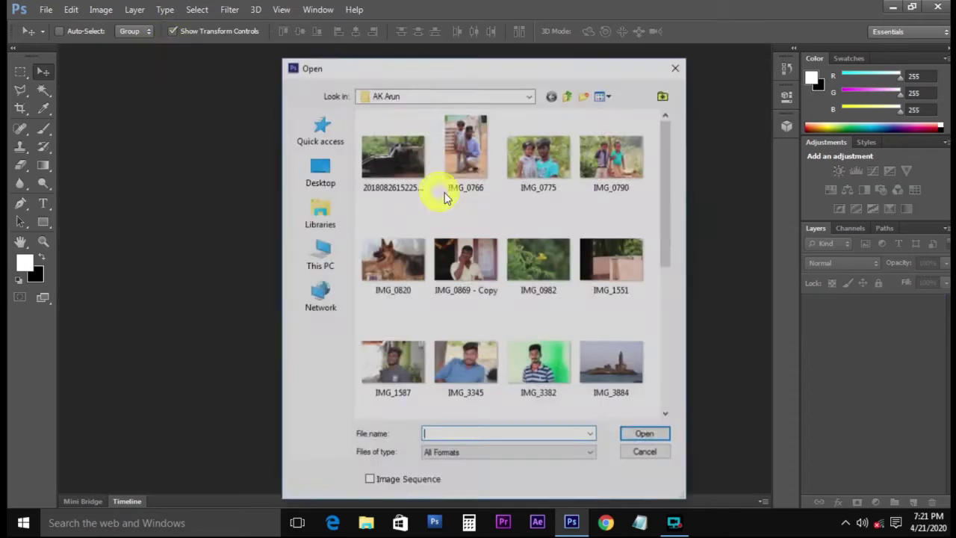
pyautogui.click(676, 67)
# Step: Create a document filled with the black background colour, float it, then close it
pyautogui.hotkey('ctrl', 'n')
pyautogui.click(492, 264)
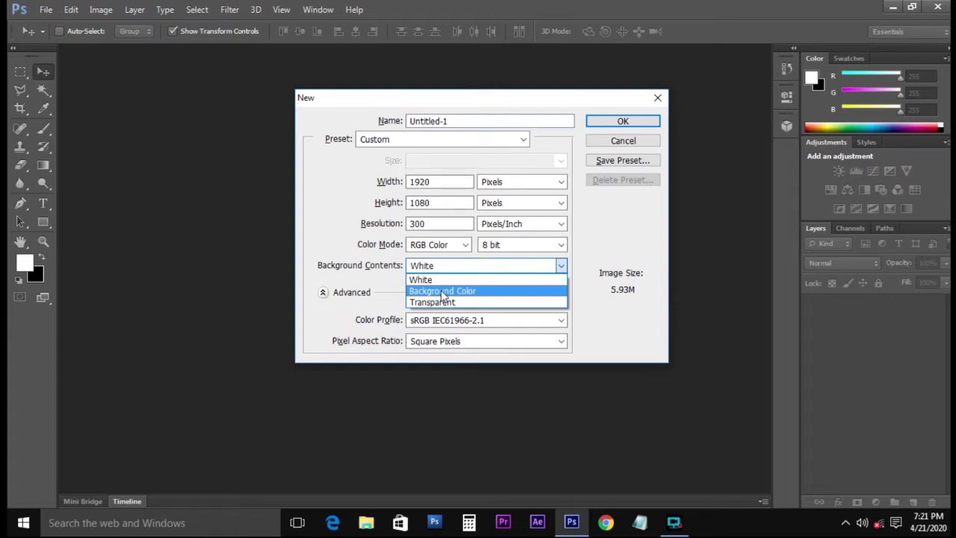
pyautogui.click(442, 291)
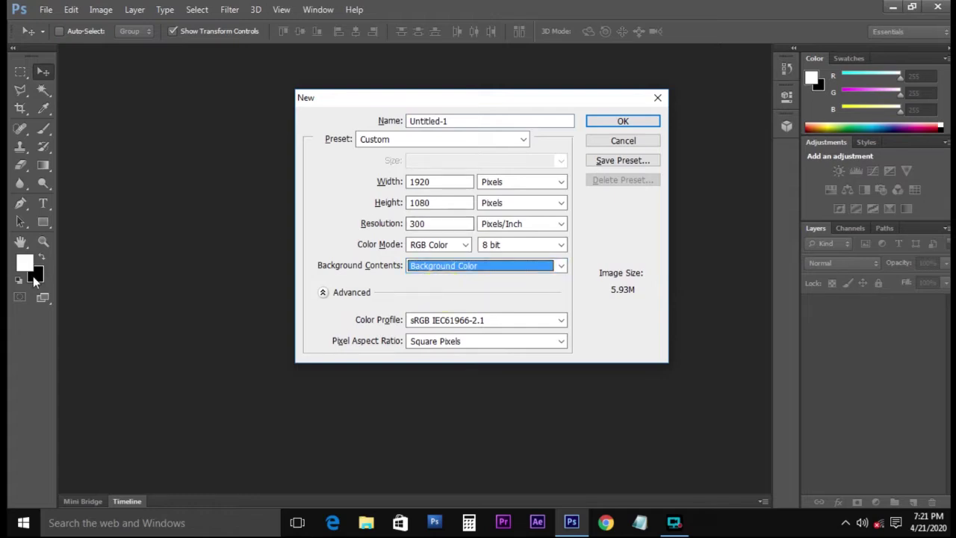
pyautogui.click(605, 121)
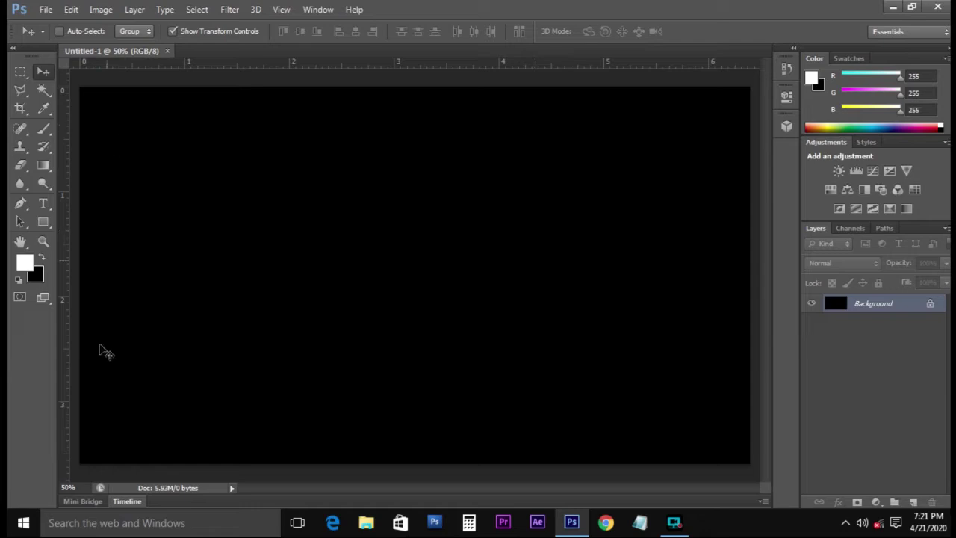
pyautogui.moveTo(155, 52); pyautogui.dragTo(182, 61)
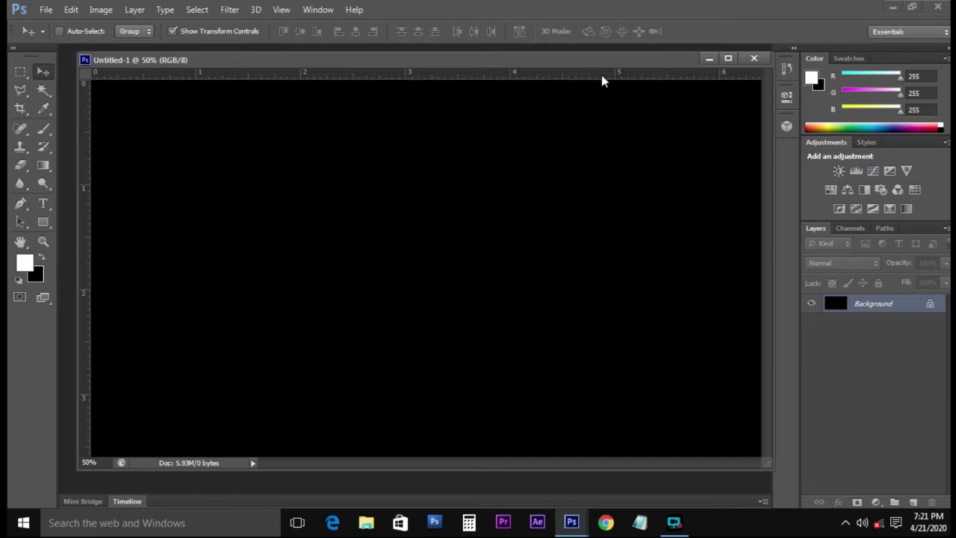
pyautogui.click(754, 59)
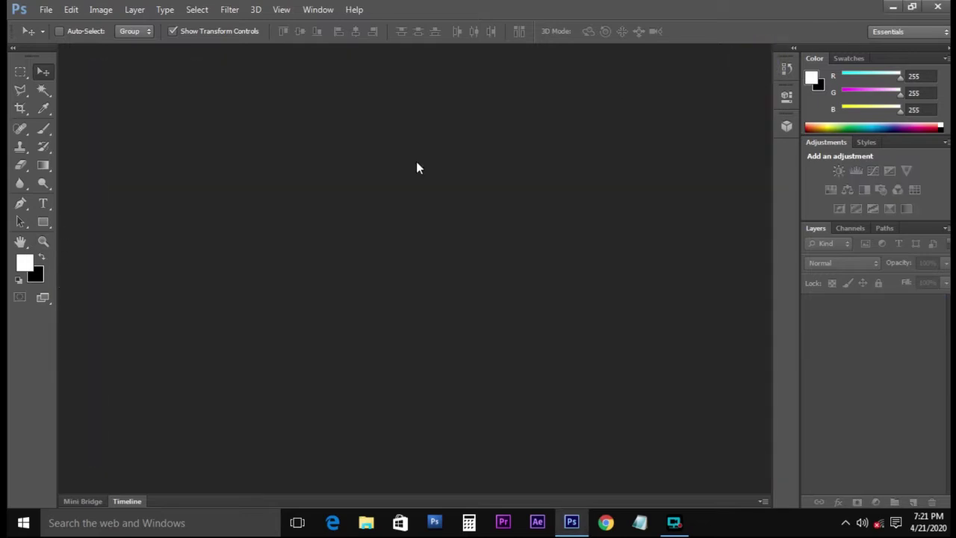
# Step: Create a transparent-background 1920×1080 document, then close it
pyautogui.hotkey('ctrl', 'n')
pyautogui.click(478, 266)
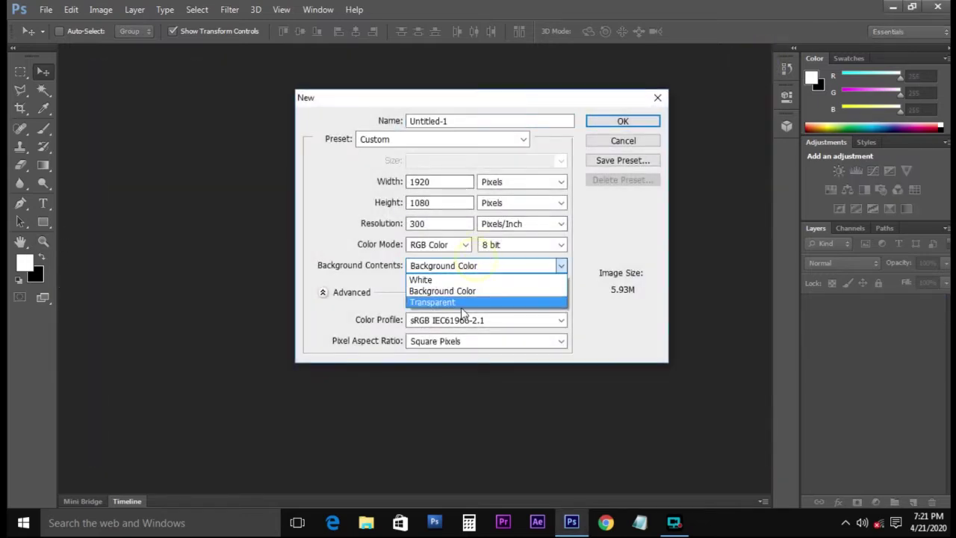
pyautogui.click(461, 305)
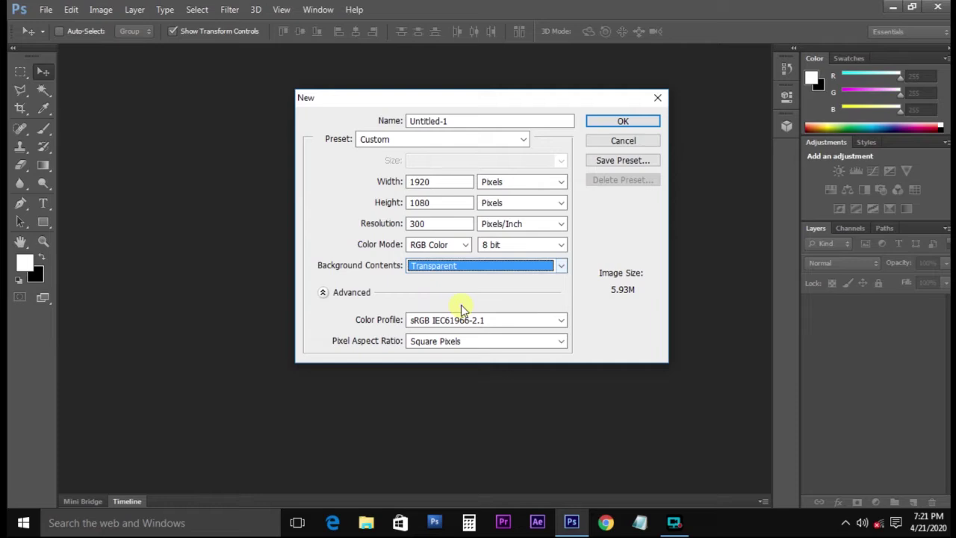
pyautogui.click(609, 124)
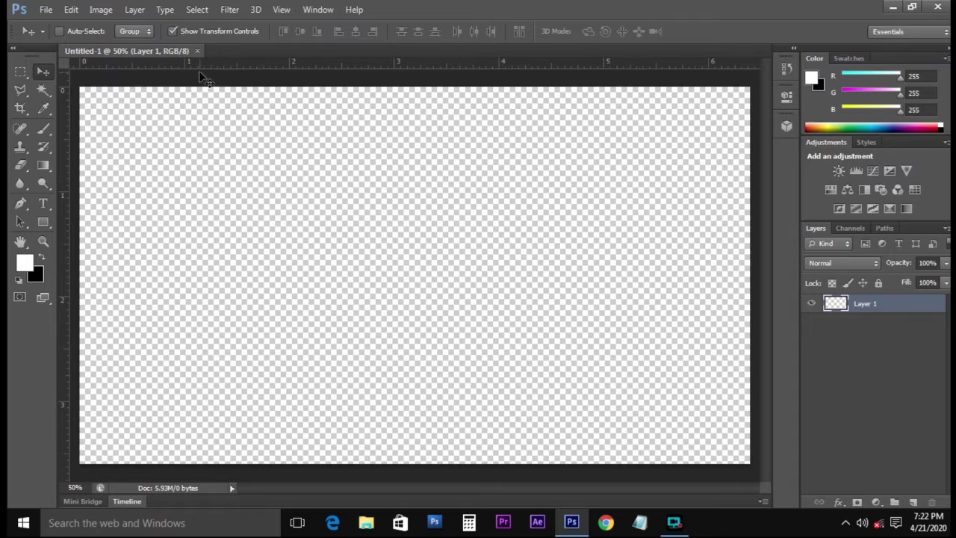
pyautogui.click(198, 50)
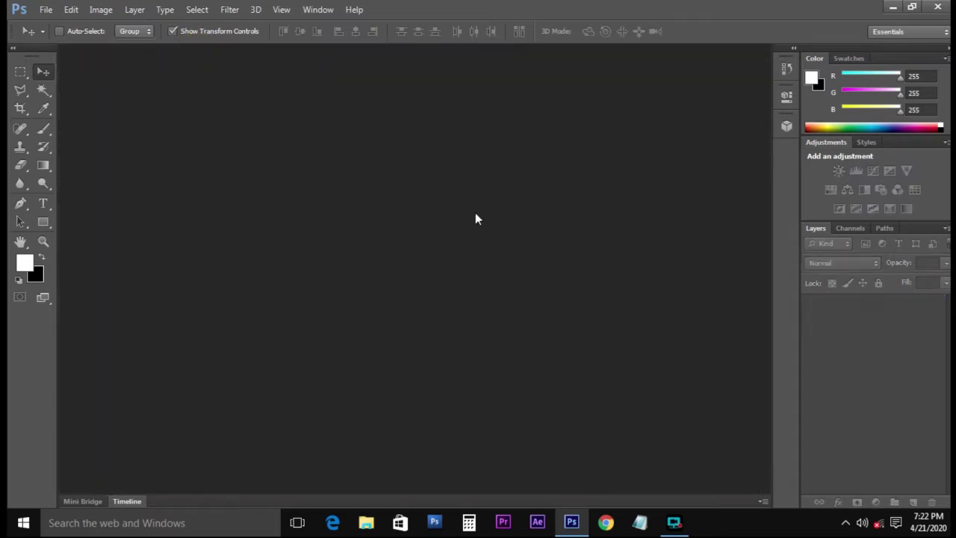
# Step: Create a square-pixel document with White background contents and float it in its own window
pyautogui.hotkey('ctrl', 'n')
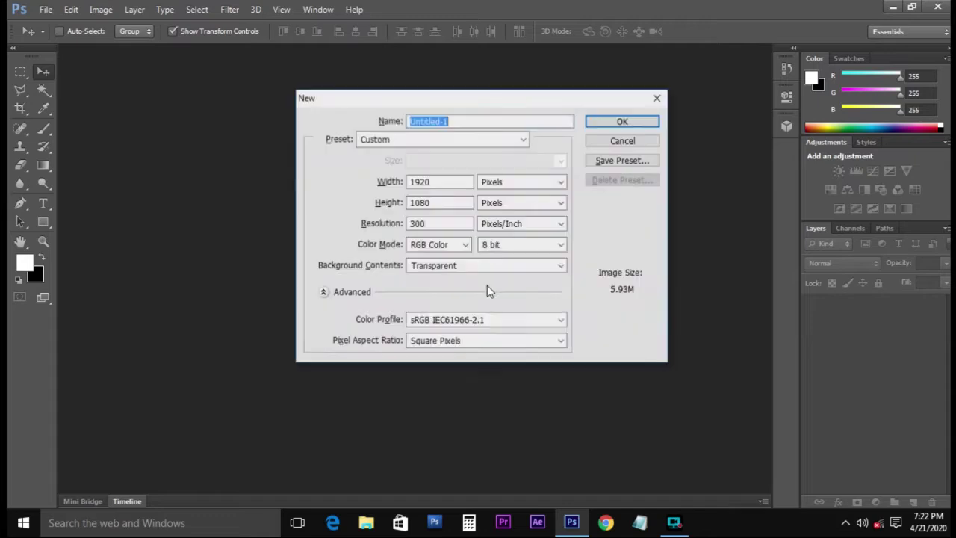
pyautogui.click(484, 343)
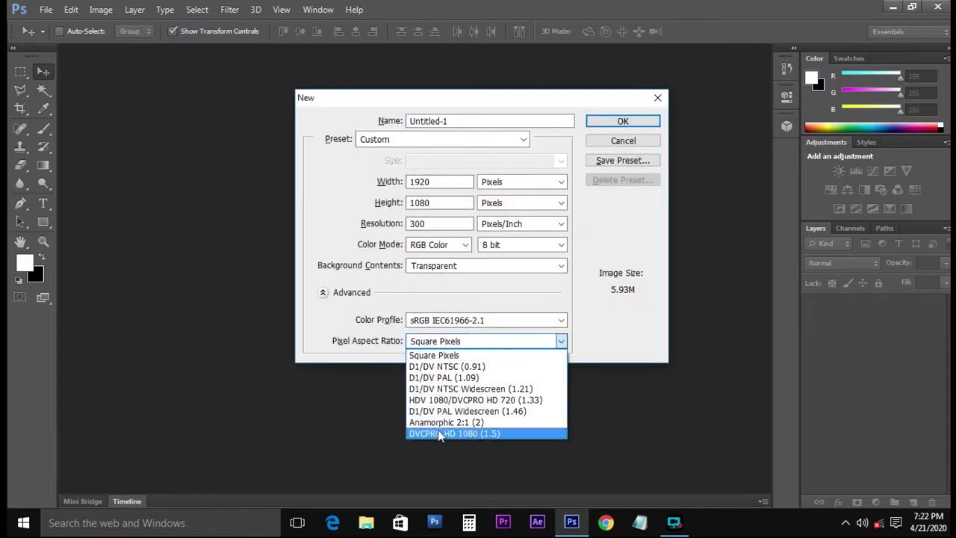
pyautogui.click(442, 356)
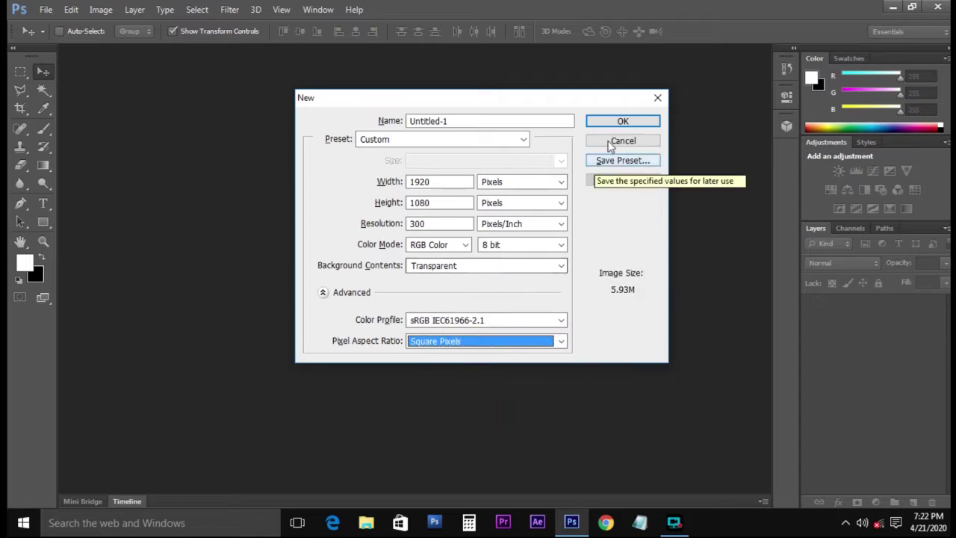
pyautogui.click(456, 265)
pyautogui.click(448, 278)
pyautogui.click(616, 123)
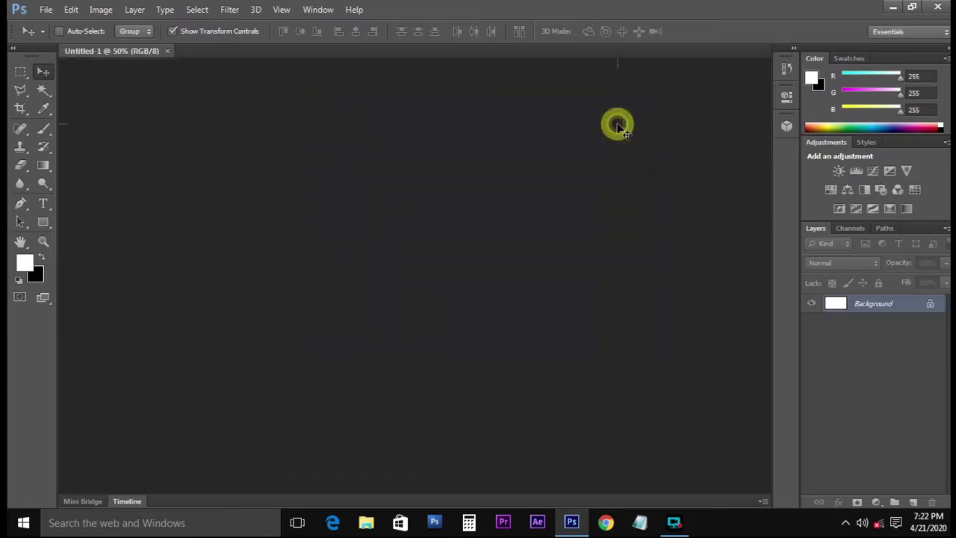
pyautogui.moveTo(116, 51); pyautogui.dragTo(121, 61)
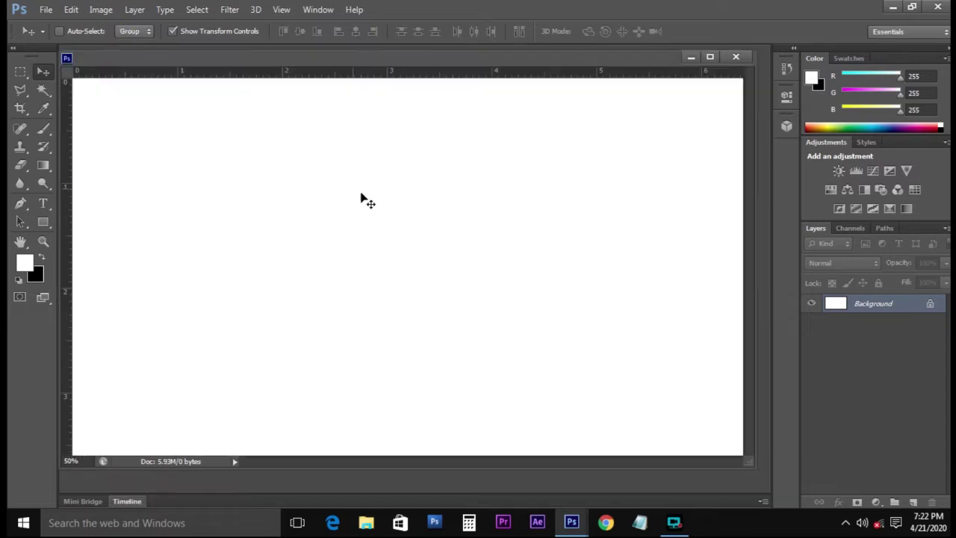
# Step: Select a tall narrow strip of the canvas and copy it onto a new layer
pyautogui.click(20, 71)
pyautogui.moveTo(367, 139); pyautogui.dragTo(392, 448)
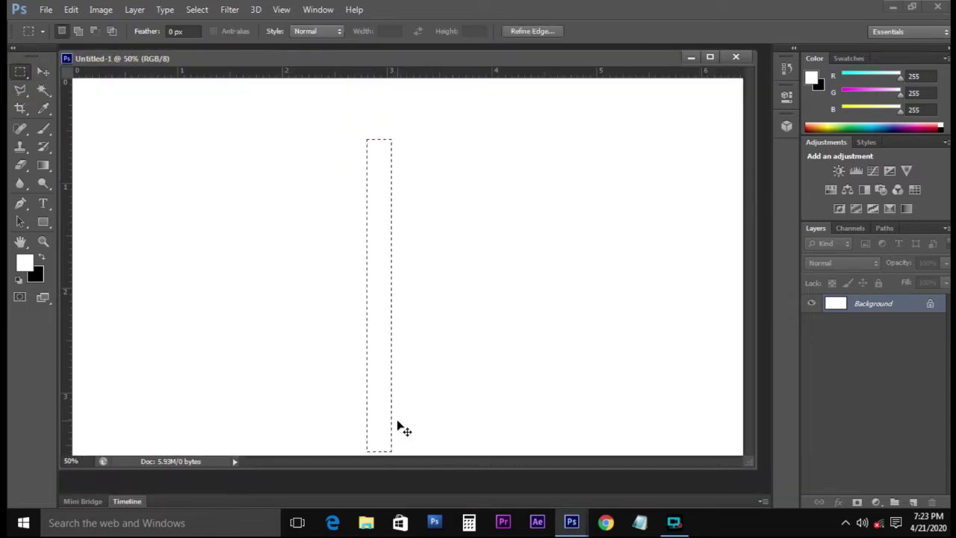
pyautogui.hotkey('ctrl', 'j')
pyautogui.press('v')
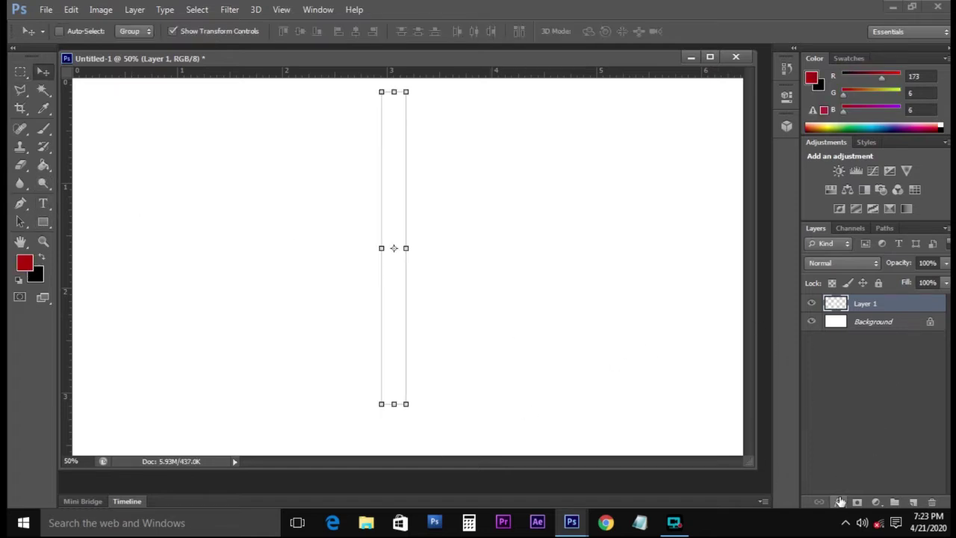
# Step: Give the strip a red Color Overlay, move it left of centre, and add an empty layer
pyautogui.click(840, 502)
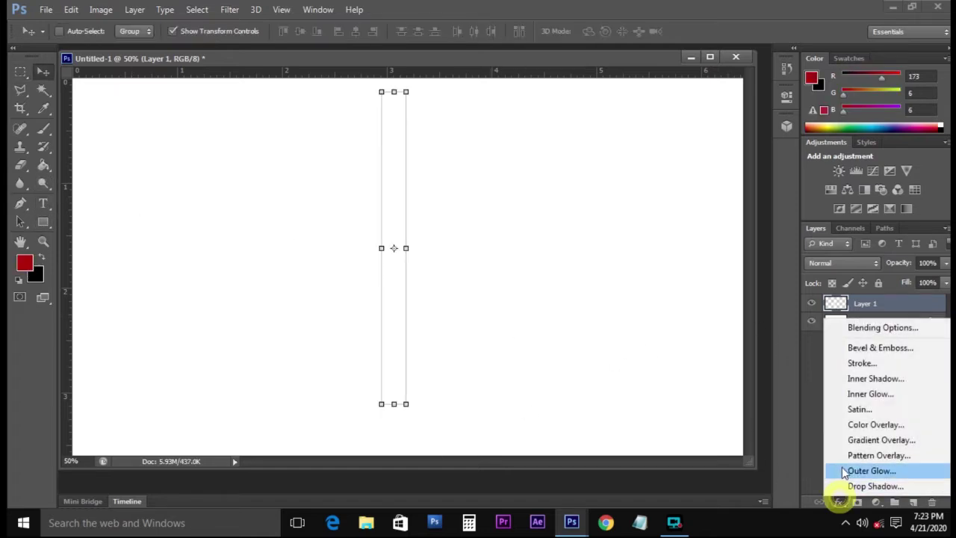
pyautogui.click(864, 424)
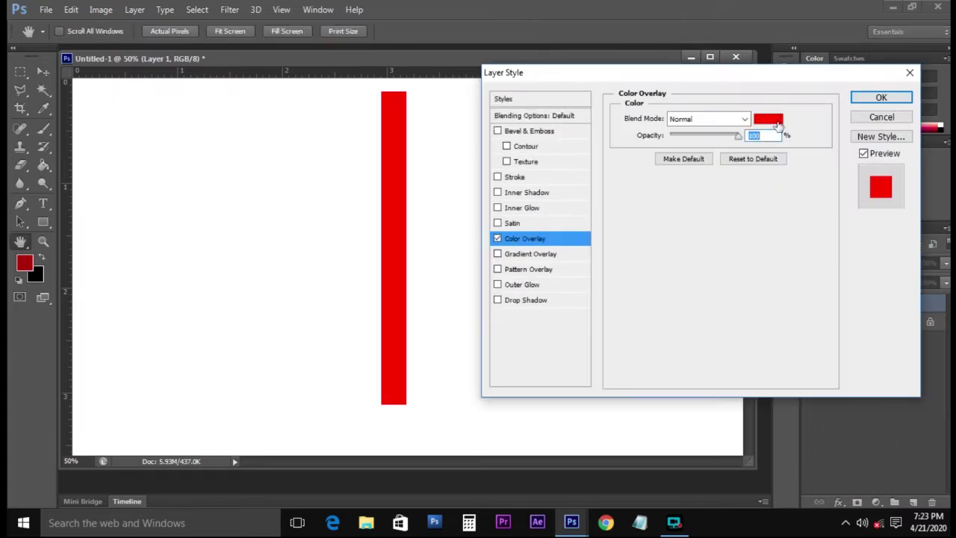
pyautogui.click(907, 97)
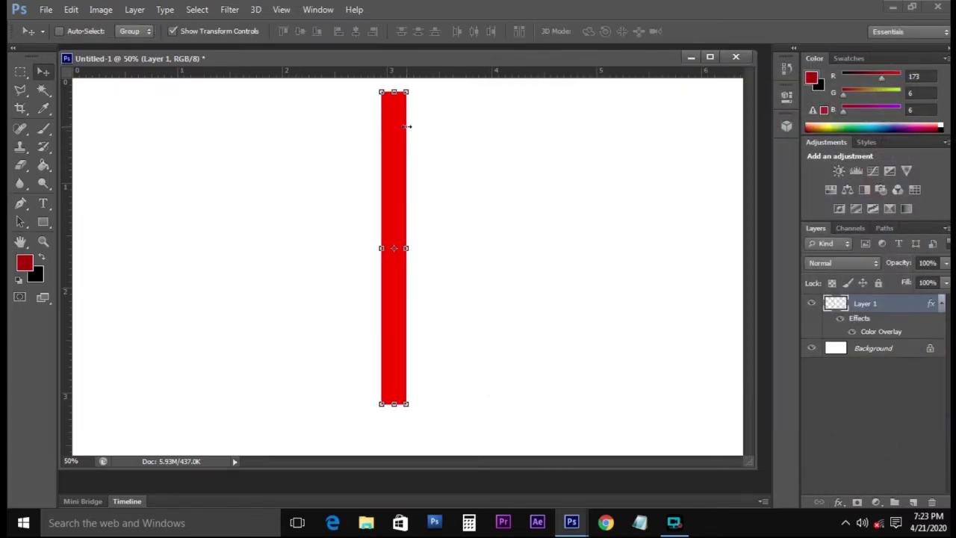
pyautogui.moveTo(390, 118); pyautogui.dragTo(274, 147)
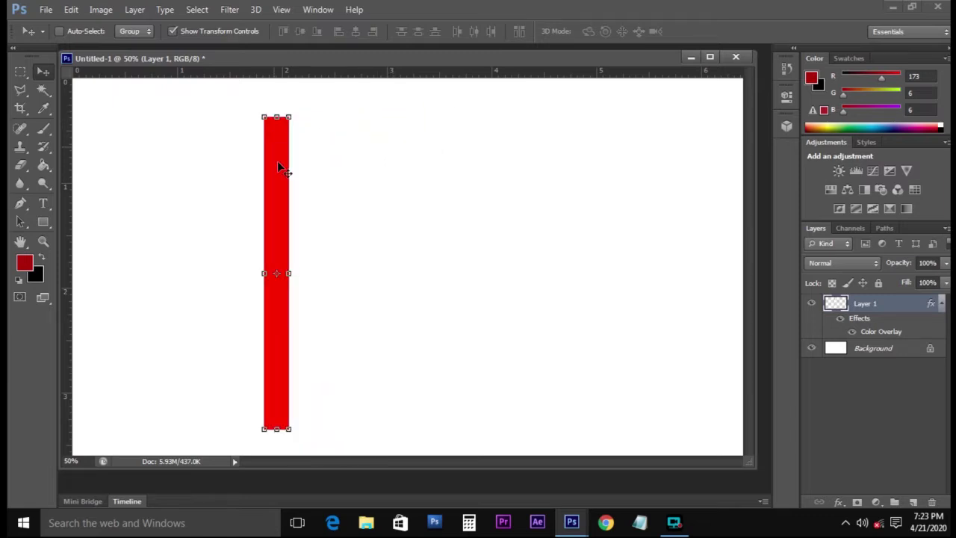
pyautogui.click(913, 502)
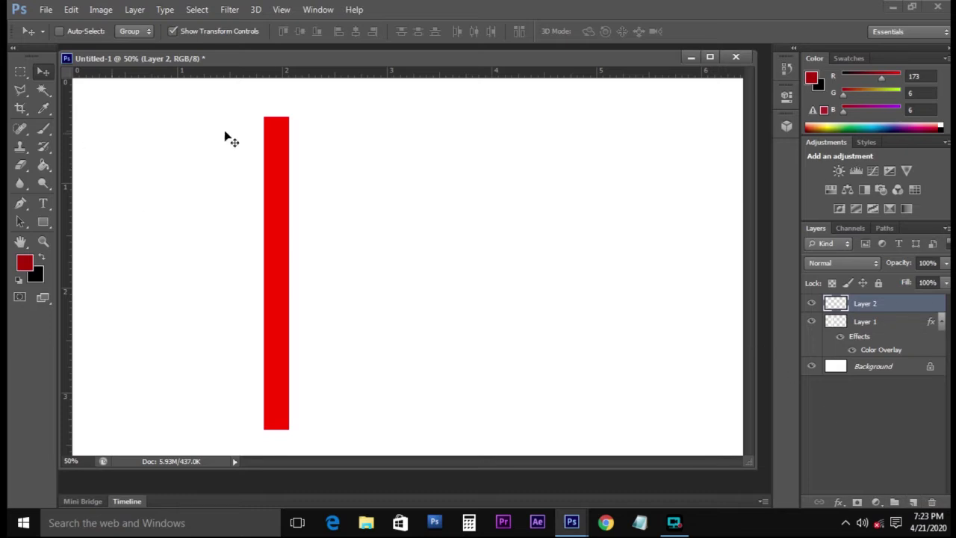
pyautogui.click(43, 129)
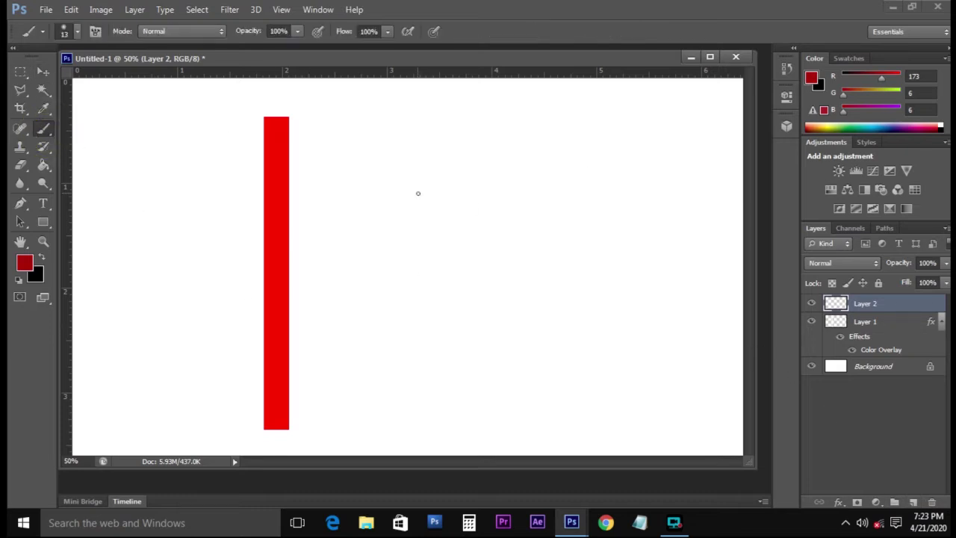
# Step: Paint a size-250 soft red stroke on Layer 2 and a #0659ad blue stroke on new Layer 3
pyautogui.press(']')
pyautogui.press(']')
pyautogui.press(']')
pyautogui.press(']')
pyautogui.press(']')
pyautogui.press(']')
pyautogui.press(']')
pyautogui.press(']')
pyautogui.press(']')
pyautogui.moveTo(427, 167)
pyautogui.mouseDown()
pyautogui.moveTo(348, 210)
pyautogui.moveTo(500, 306)
pyautogui.moveTo(489, 329)
pyautogui.mouseUp()
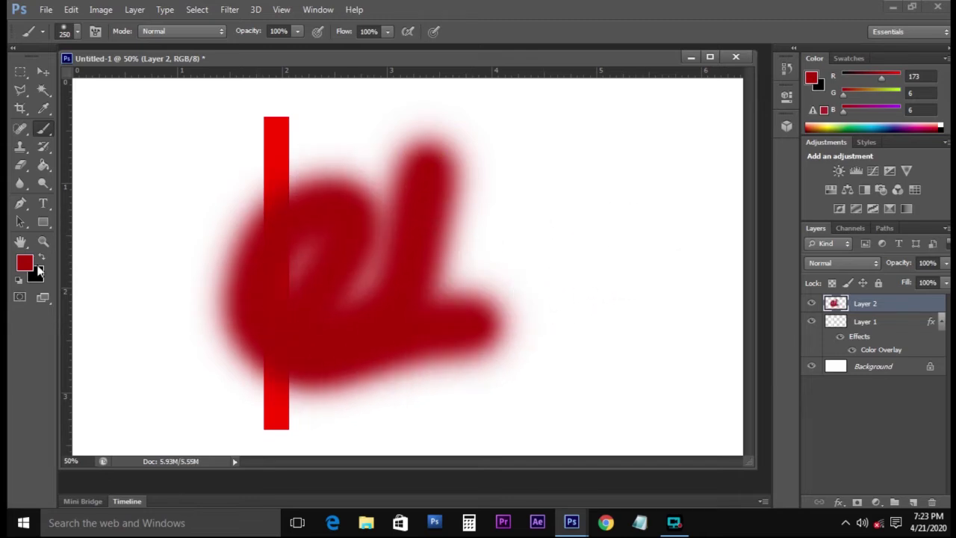
pyautogui.click(23, 261)
pyautogui.click(754, 318)
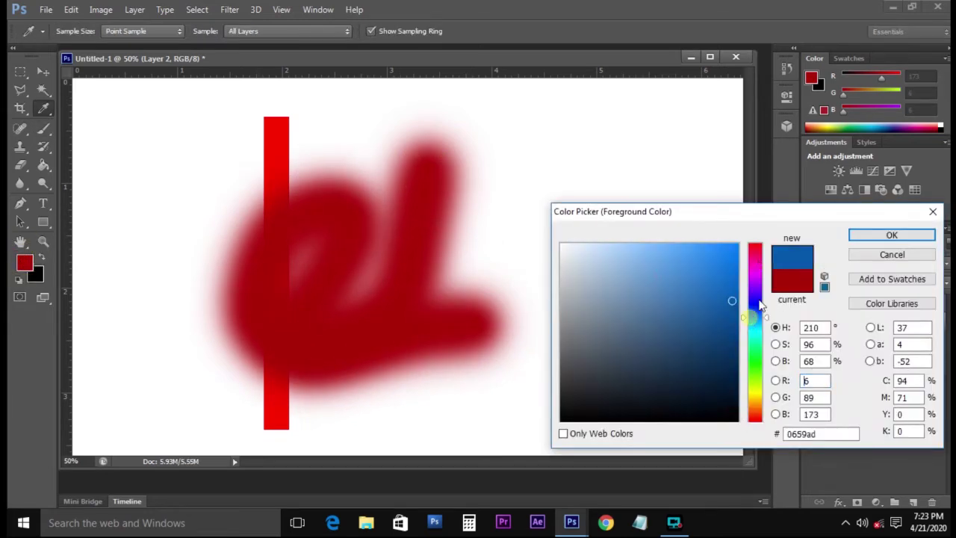
pyautogui.click(905, 238)
pyautogui.click(911, 502)
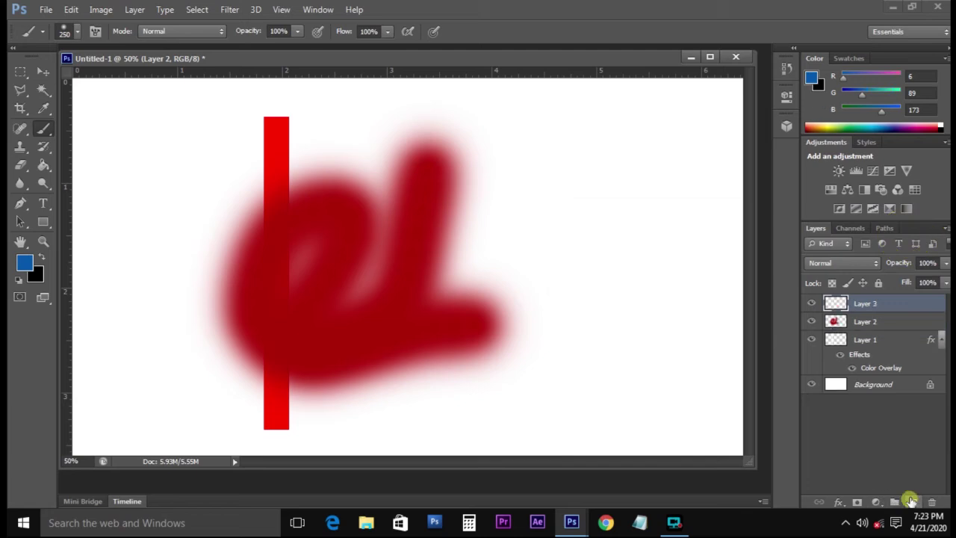
pyautogui.moveTo(311, 158)
pyautogui.mouseDown()
pyautogui.moveTo(201, 205)
pyautogui.moveTo(189, 298)
pyautogui.moveTo(347, 356)
pyautogui.moveTo(386, 401)
pyautogui.moveTo(392, 374)
pyautogui.mouseUp()
# Step: Move the blue stroke to the lower right and the red blob on Layer 2 left and down
pyautogui.press('v')
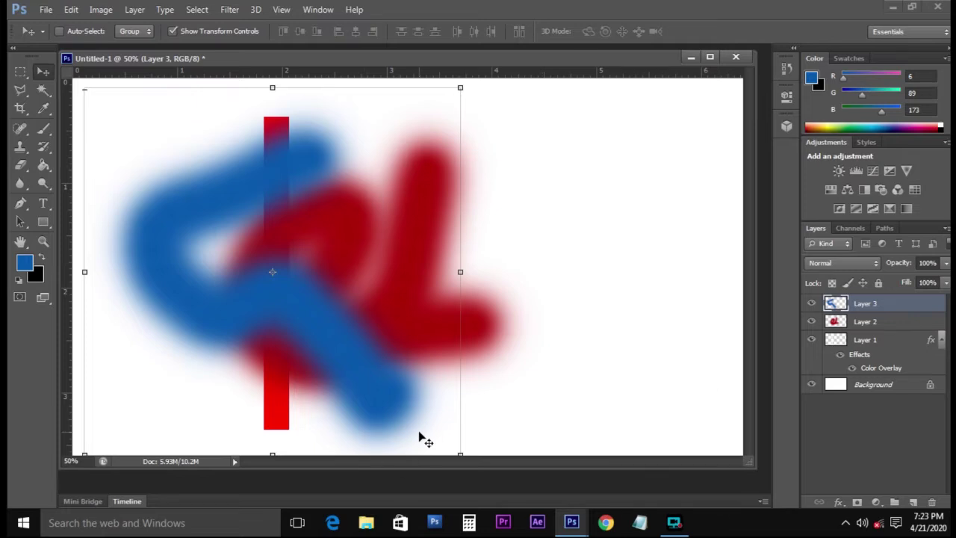
pyautogui.moveTo(312, 197)
pyautogui.mouseDown()
pyautogui.moveTo(644, 233)
pyautogui.moveTo(666, 257)
pyautogui.mouseUp()
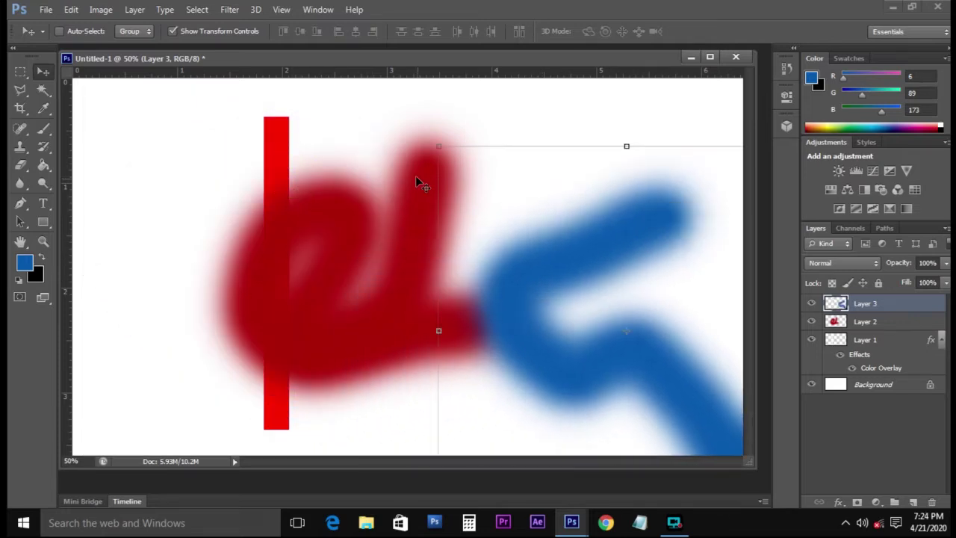
pyautogui.rightClick(427, 190)
pyautogui.click(439, 198)
pyautogui.moveTo(440, 193); pyautogui.dragTo(146, 250)
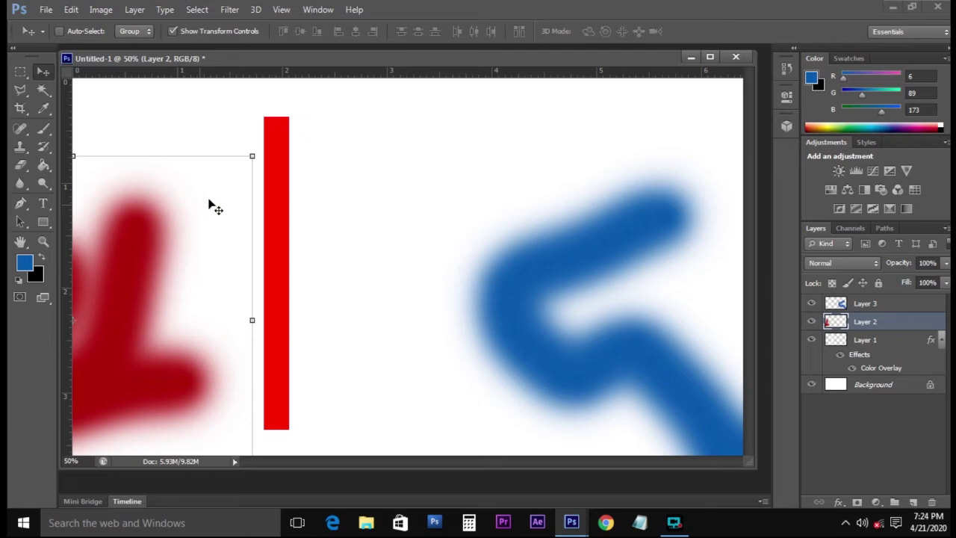
# Step: Shift the red bar right and up, the red blob right, and the blue stroke back over the bar
pyautogui.rightClick(268, 153)
pyautogui.click(277, 161)
pyautogui.moveTo(275, 158); pyautogui.dragTo(330, 140)
pyautogui.rightClick(172, 217)
pyautogui.click(172, 216)
pyautogui.moveTo(141, 221); pyautogui.dragTo(396, 236)
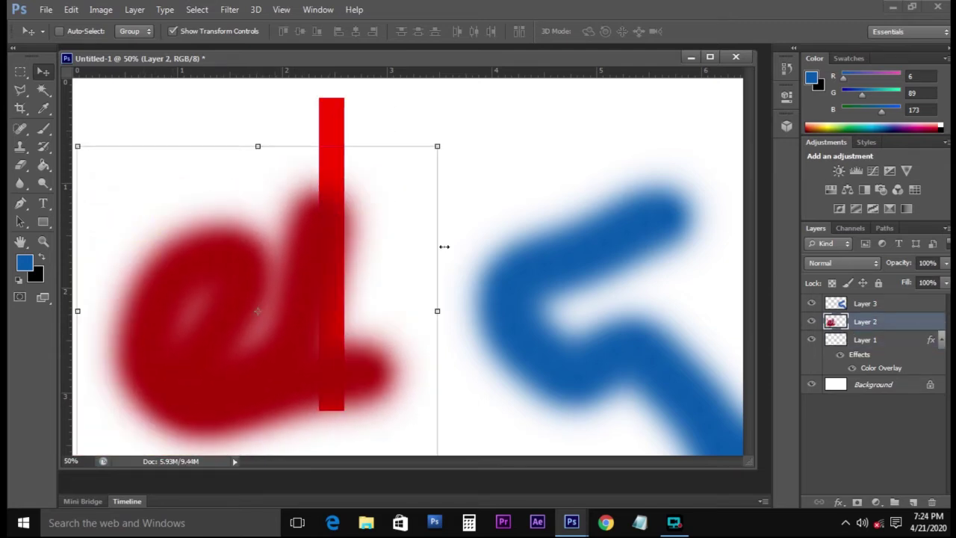
pyautogui.rightClick(543, 245)
pyautogui.click(567, 249)
pyautogui.moveTo(568, 249); pyautogui.dragTo(313, 157)
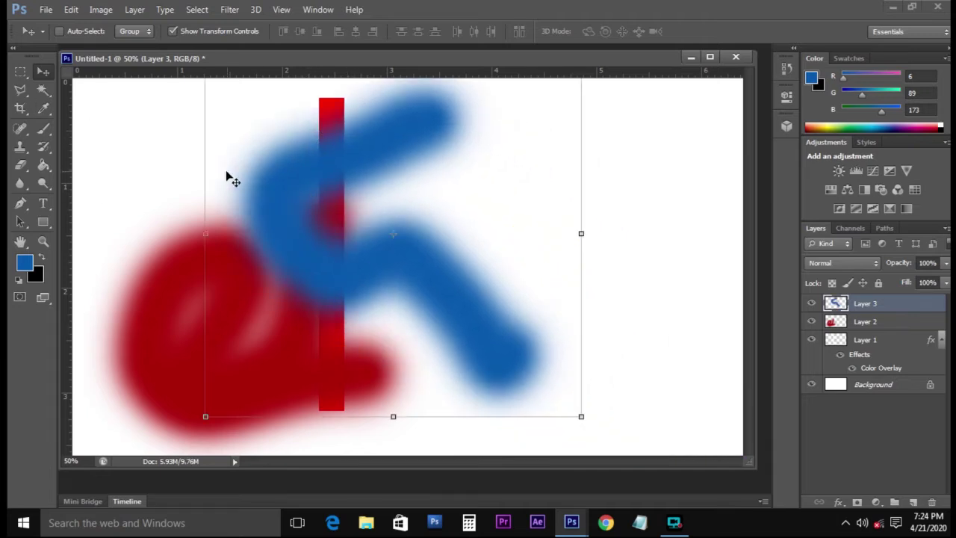
pyautogui.moveTo(20, 165); pyautogui.dragTo(45, 166)
pyautogui.click(45, 166)
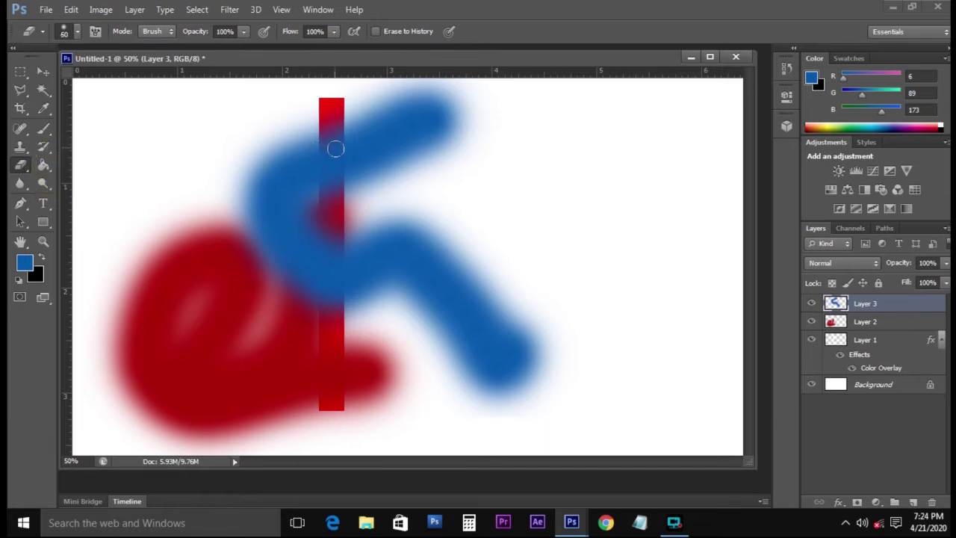
# Step: Erase the blue paint over the top of the red bar and the red paint overlapping it
pyautogui.moveTo(336, 143)
pyautogui.mouseDown()
pyautogui.moveTo(331, 128)
pyautogui.moveTo(331, 192)
pyautogui.moveTo(330, 97)
pyautogui.moveTo(329, 293)
pyautogui.mouseUp()
pyautogui.press(']')
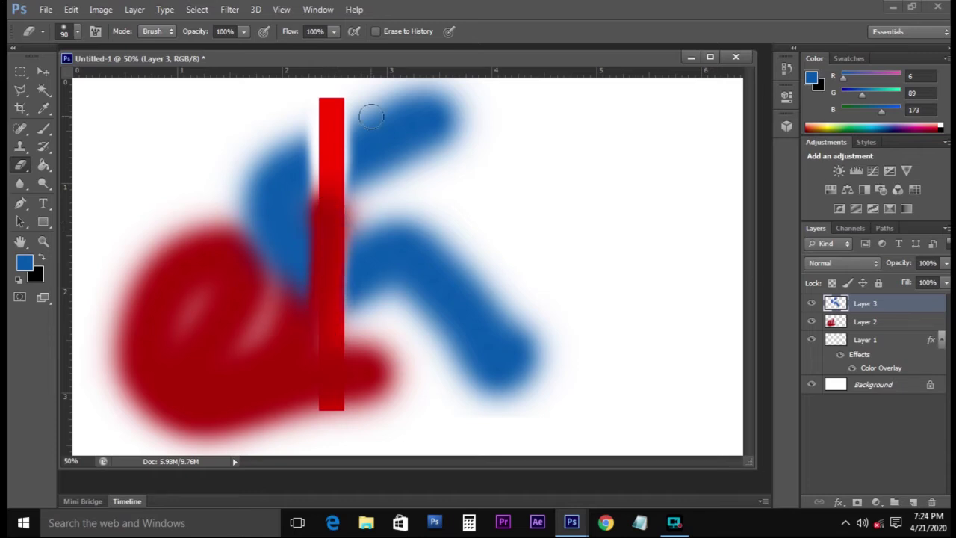
pyautogui.keyDown('ctrl'); pyautogui.rightClick(270, 329); pyautogui.keyUp('ctrl')
pyautogui.keyDown('ctrl'); pyautogui.click(267, 335); pyautogui.keyUp('ctrl')
pyautogui.moveTo(331, 280)
pyautogui.mouseDown()
pyautogui.moveTo(322, 435)
pyautogui.moveTo(335, 344)
pyautogui.moveTo(321, 204)
pyautogui.moveTo(314, 303)
pyautogui.moveTo(344, 198)
pyautogui.moveTo(333, 194)
pyautogui.moveTo(387, 409)
pyautogui.moveTo(344, 302)
pyautogui.moveTo(338, 366)
pyautogui.moveTo(391, 301)
pyautogui.mouseUp()
pyautogui.press(']')
pyautogui.press(']')
pyautogui.press(']')
pyautogui.press(']')
pyautogui.press(']')
pyautogui.press(']')
pyautogui.press(']')
pyautogui.press(']')
pyautogui.press(']')
pyautogui.click(384, 341)
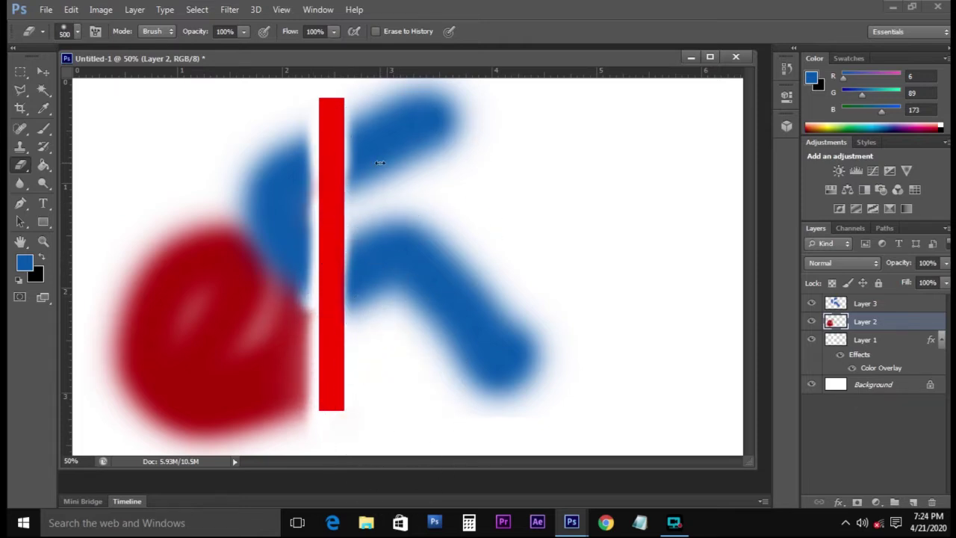
# Step: Delete the blue stroke layer and the red blob layer, leaving only the red bar
pyautogui.press('v')
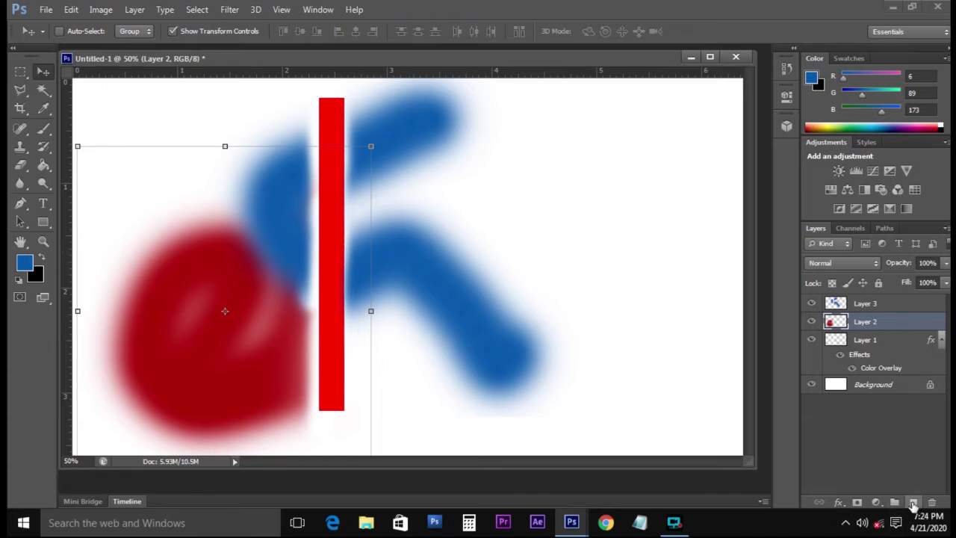
pyautogui.click(275, 229)
pyautogui.moveTo(859, 321); pyautogui.dragTo(857, 374)
pyautogui.moveTo(871, 313); pyautogui.dragTo(933, 504)
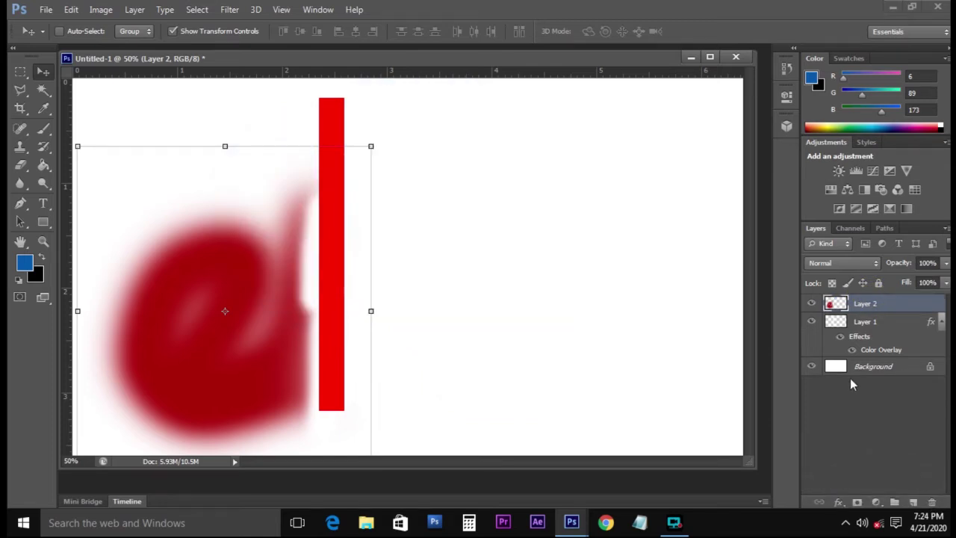
pyautogui.moveTo(243, 258); pyautogui.dragTo(459, 225)
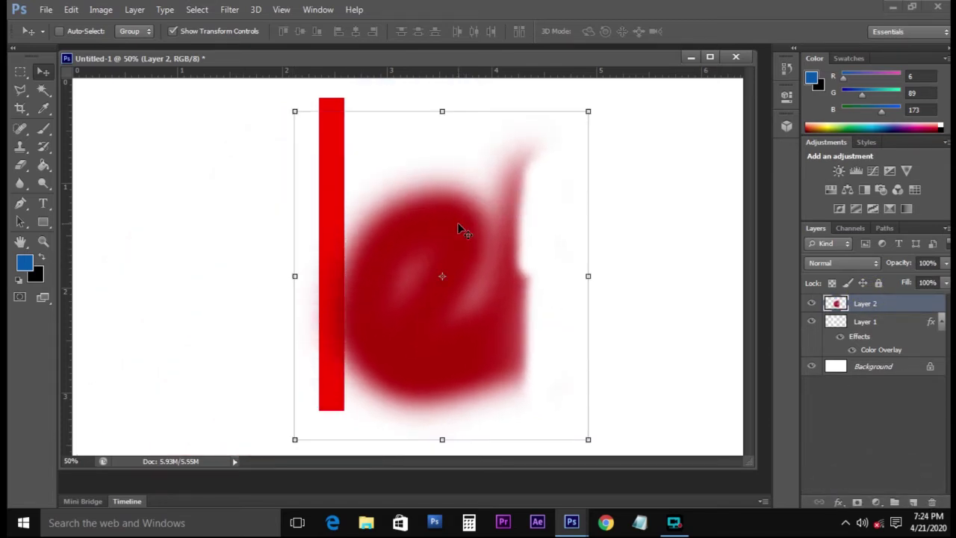
pyautogui.press('Delete')
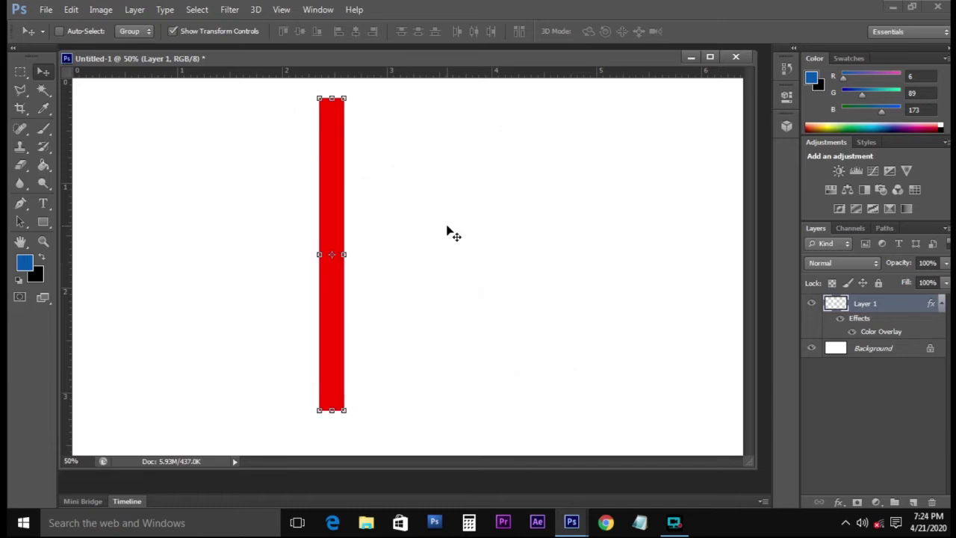
# Step: Open IMG_0775 and copy the photo into the collage document, closing its source window
pyautogui.rightClick(334, 178)
pyautogui.click(346, 186)
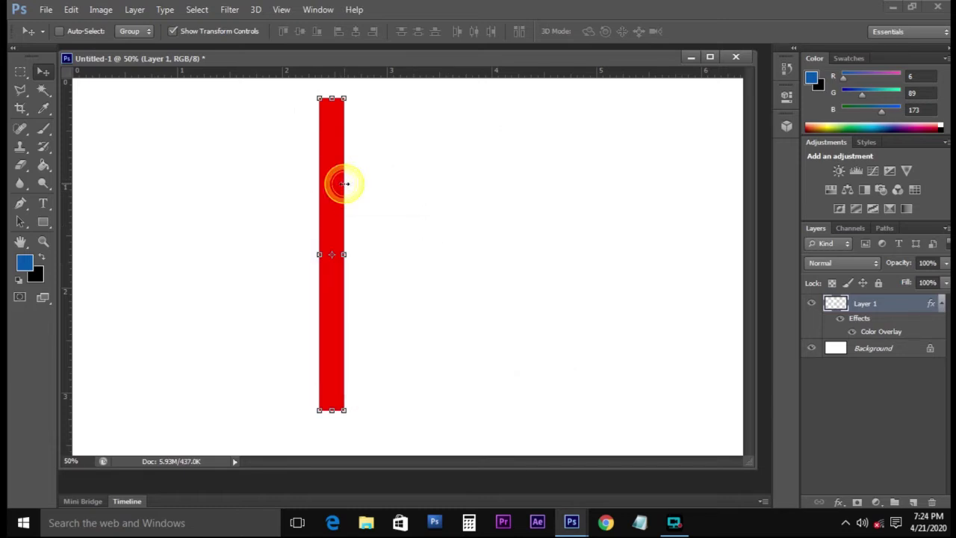
pyautogui.doubleClick(760, 188)
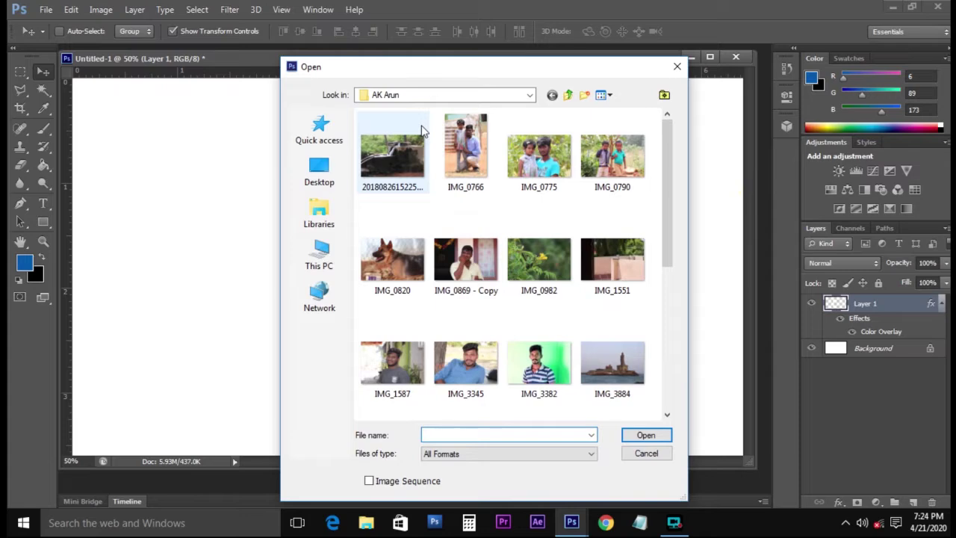
pyautogui.doubleClick(529, 173)
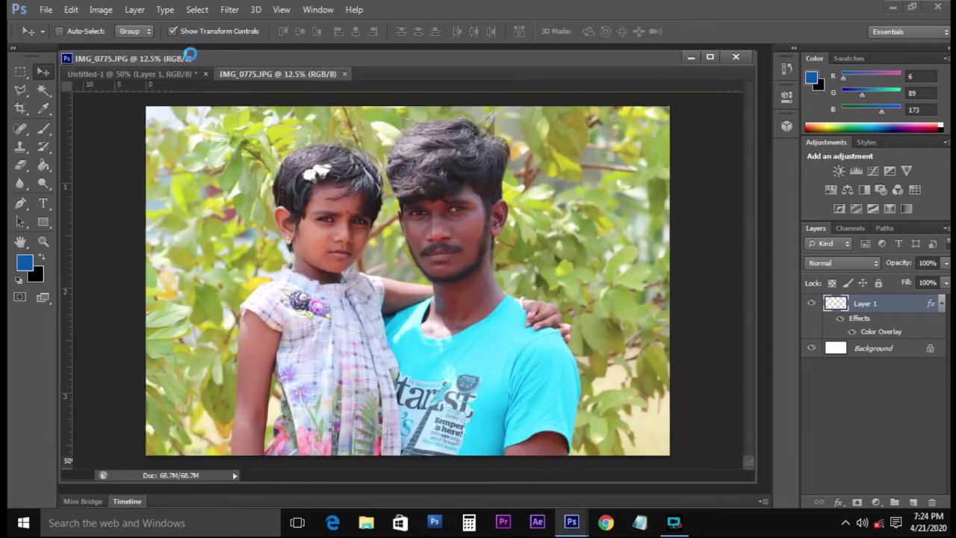
pyautogui.click(300, 74)
pyautogui.moveTo(318, 119); pyautogui.dragTo(321, 124)
pyautogui.moveTo(418, 246); pyautogui.dragTo(222, 158)
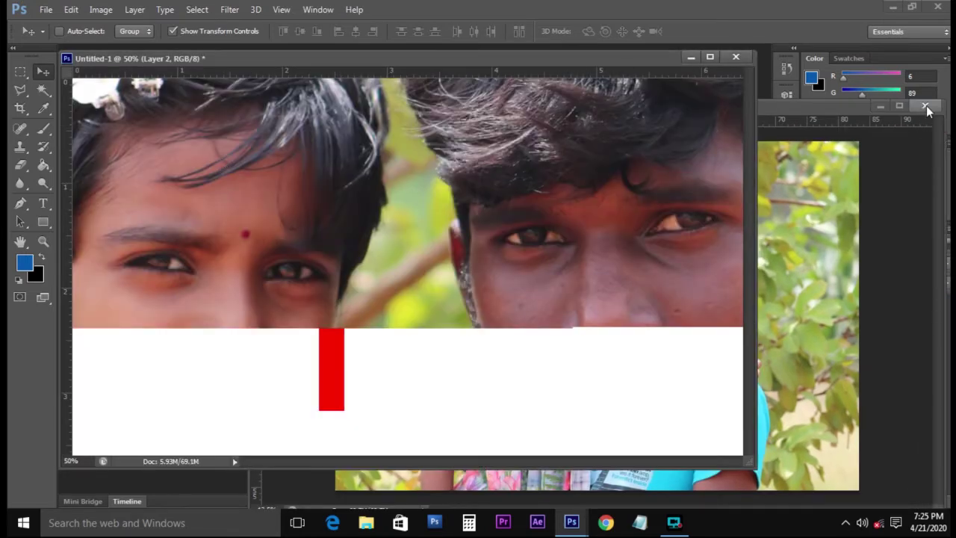
pyautogui.click(925, 107)
# Step: Scale the placed photo down to about 18% and move it up and left beside the red bar
pyautogui.hotkey('ctrl', '0')
pyautogui.hotkey('ctrl', 't')
pyautogui.hotkey('ctrl', '0')
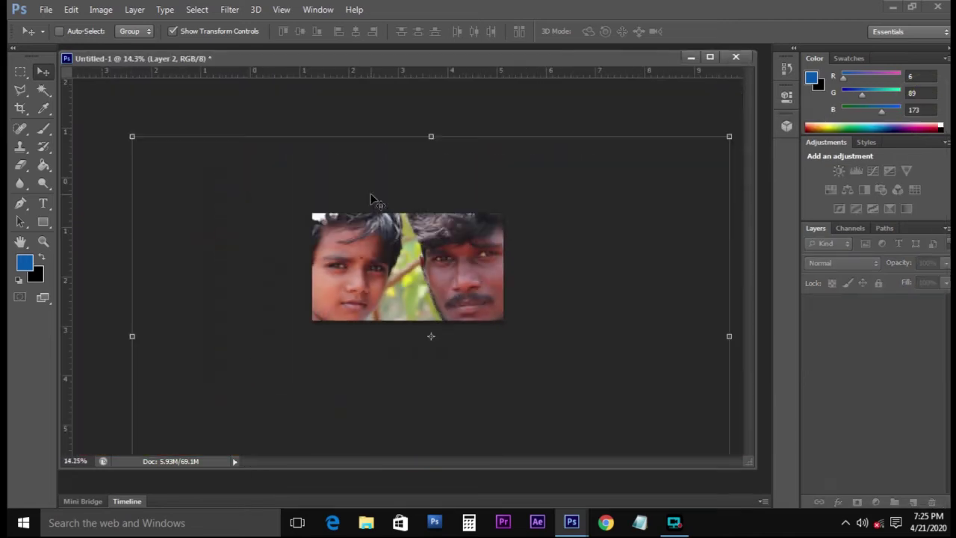
pyautogui.moveTo(699, 148); pyautogui.dragTo(480, 299)
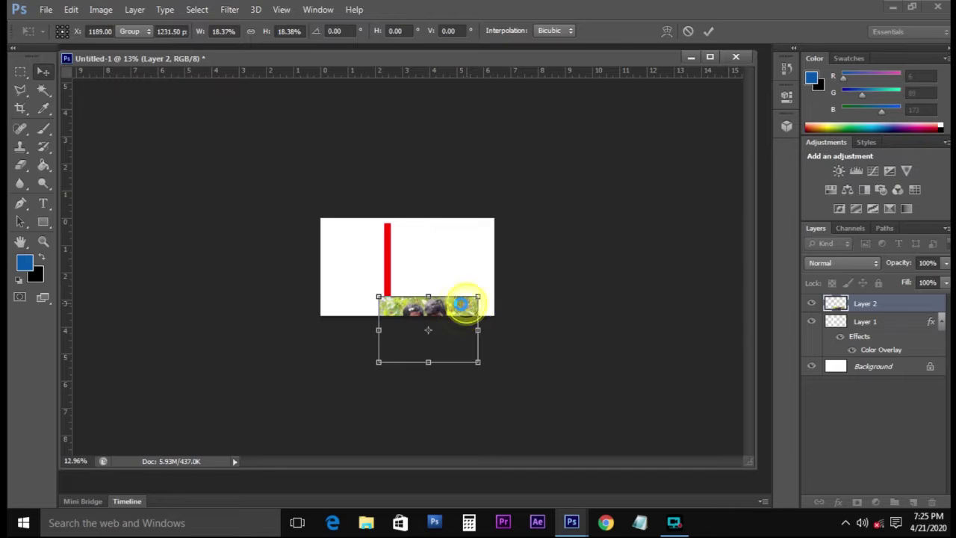
pyautogui.press('Return')
pyautogui.moveTo(468, 292); pyautogui.dragTo(478, 268)
pyautogui.press('alt')
pyautogui.scroll(6, 478, 268)
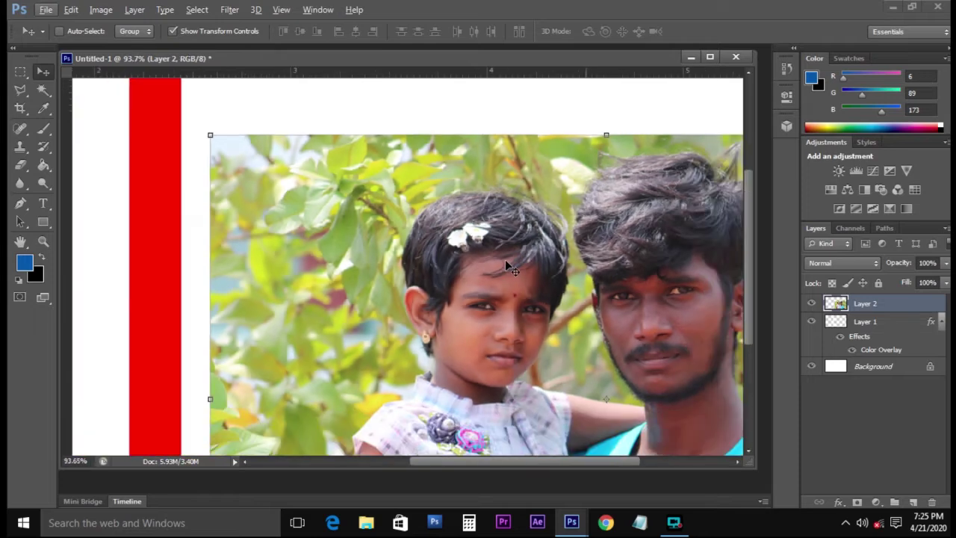
pyautogui.scroll(-4, 508, 261)
pyautogui.moveTo(573, 282); pyautogui.dragTo(535, 238)
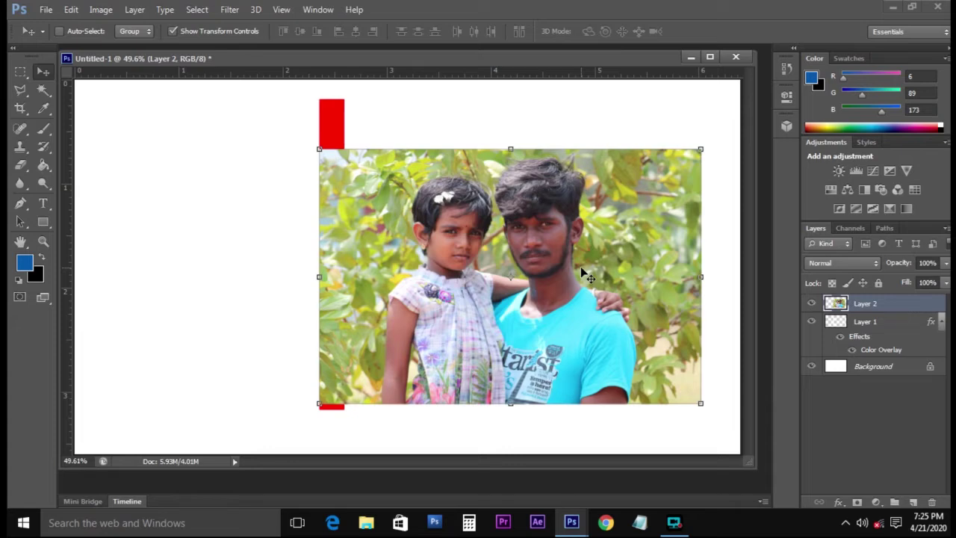
# Step: Compare the photo stacked below and above the red bar, and toggle both layers' visibility
pyautogui.hotkey('ctrl', '[')
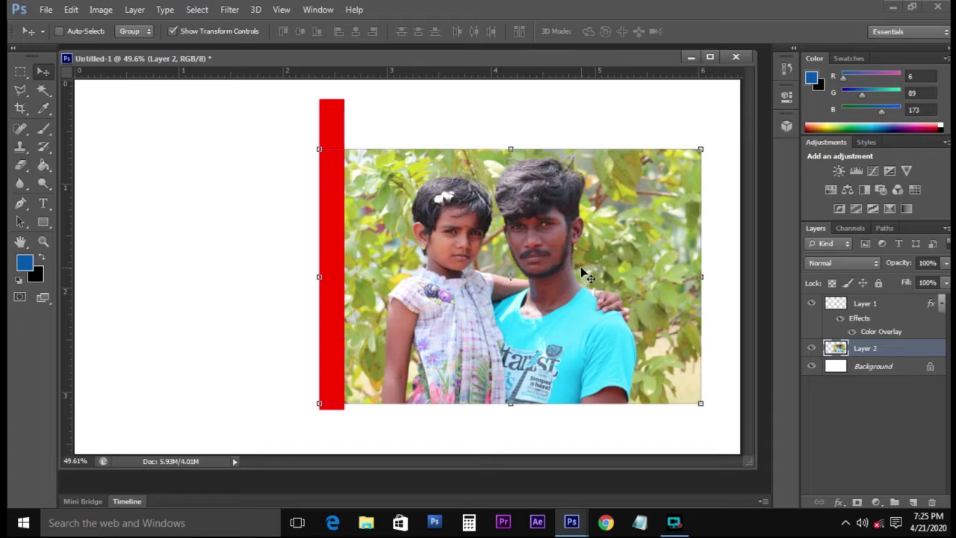
pyautogui.hotkey('ctrl', ']')
pyautogui.hotkey('ctrl', '[')
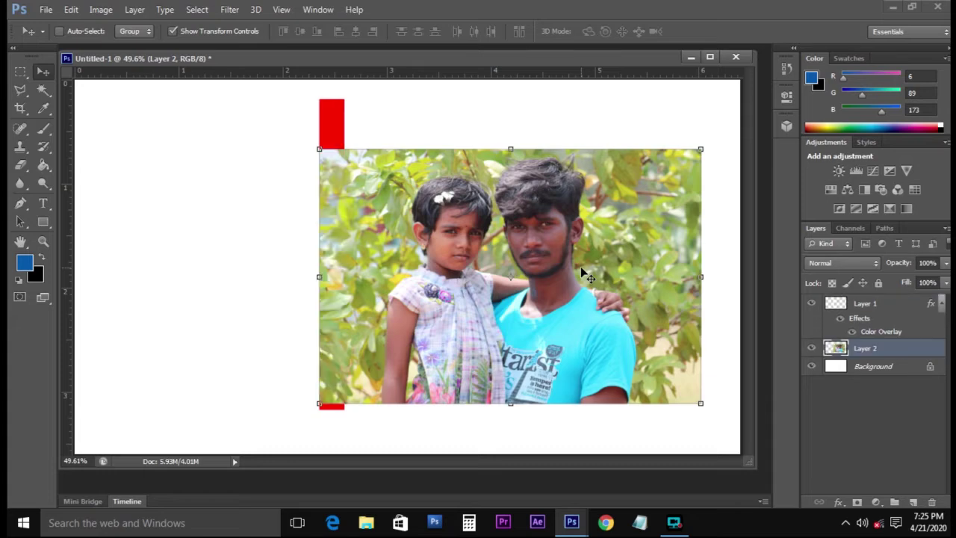
pyautogui.hotkey('ctrl', ']')
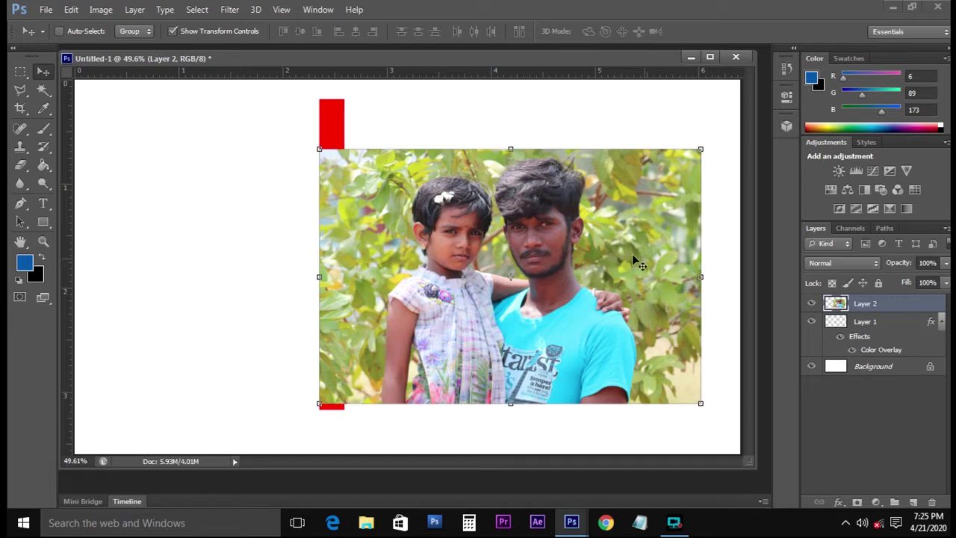
pyautogui.click(812, 304)
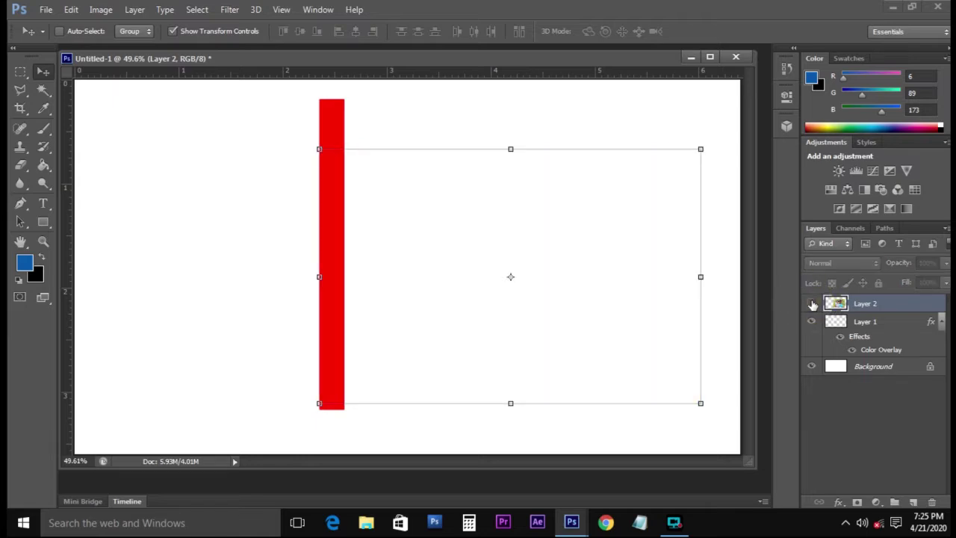
pyautogui.click(812, 303)
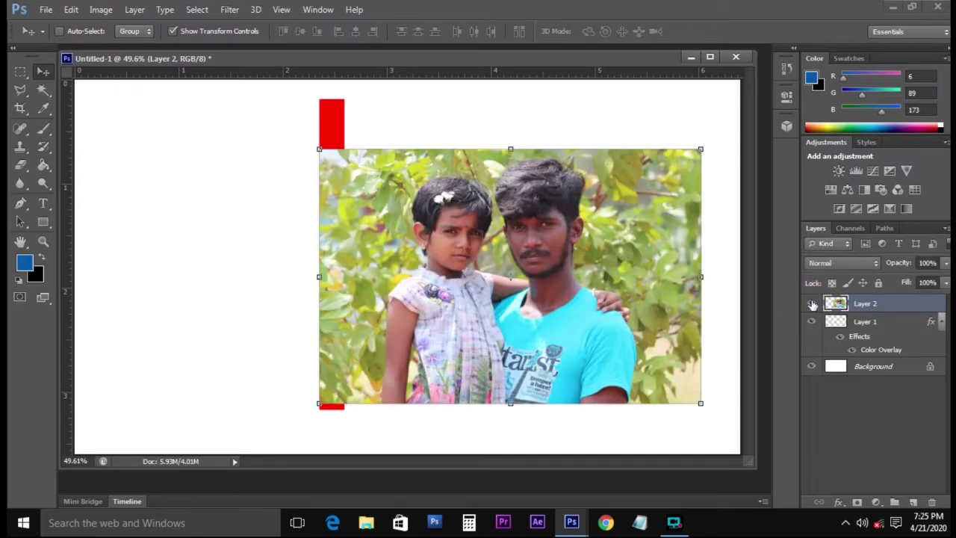
pyautogui.click(812, 304)
pyautogui.click(812, 303)
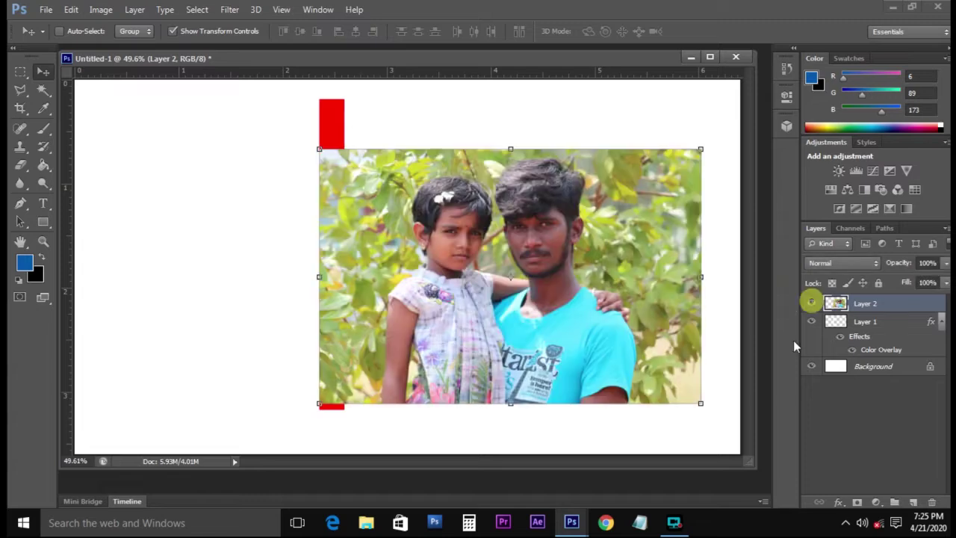
pyautogui.click(814, 323)
pyautogui.click(814, 322)
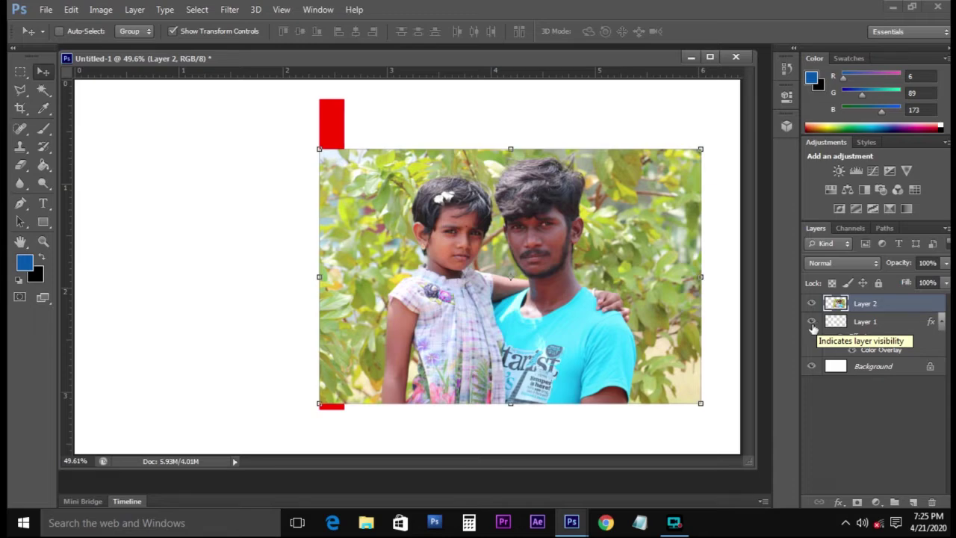
# Step: Delete the photo layer and then the red bar layer
pyautogui.rightClick(559, 240)
pyautogui.click(568, 250)
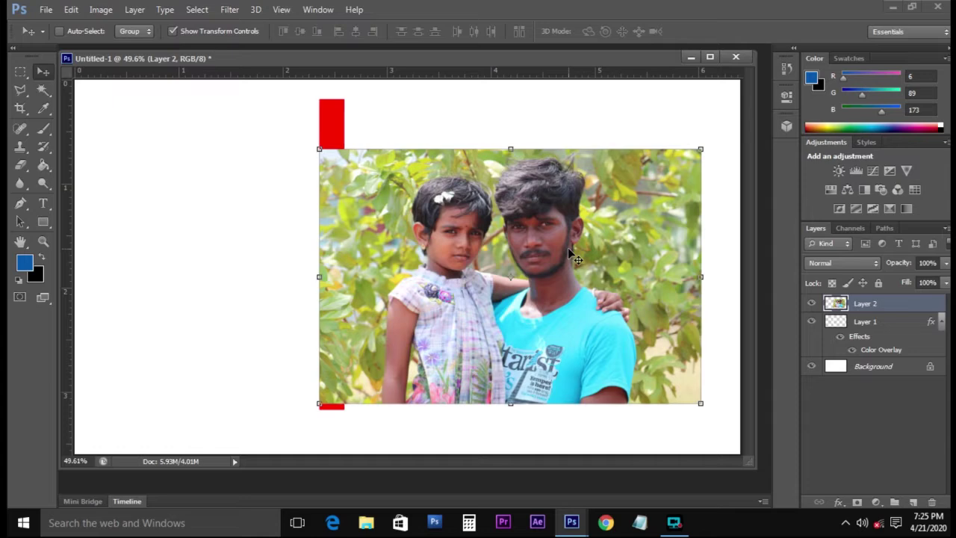
pyautogui.press('Delete')
pyautogui.rightClick(329, 135)
pyautogui.click(335, 143)
pyautogui.press('Delete')
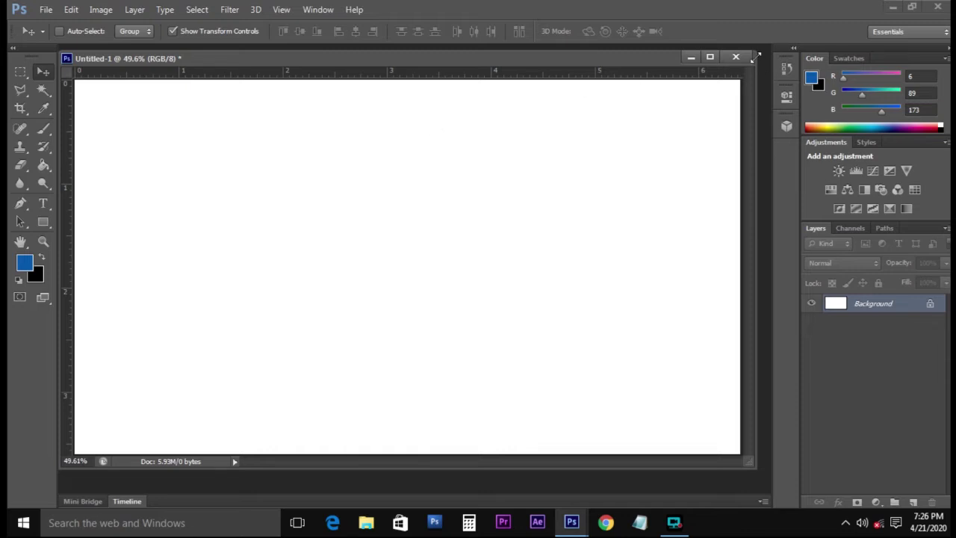
# Step: Open IMG_3345 and copy the portrait into the collage, closing the source window
pyautogui.click(438, 206)
pyautogui.doubleClick(770, 217)
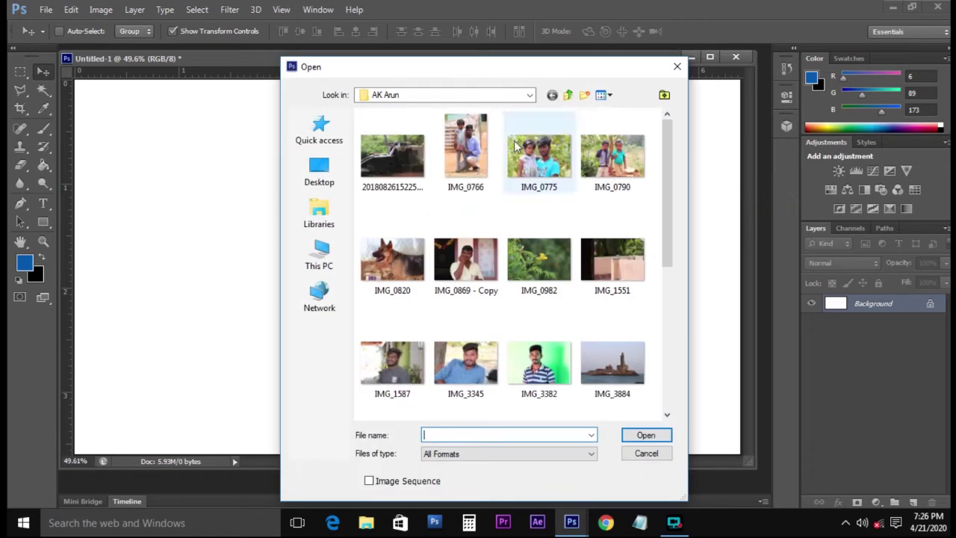
pyautogui.doubleClick(478, 372)
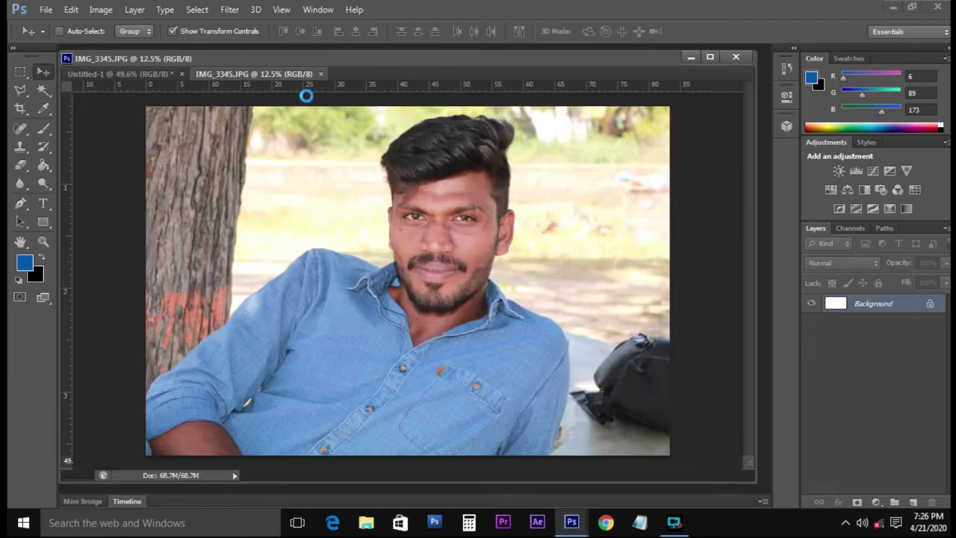
pyautogui.moveTo(303, 74); pyautogui.dragTo(359, 90)
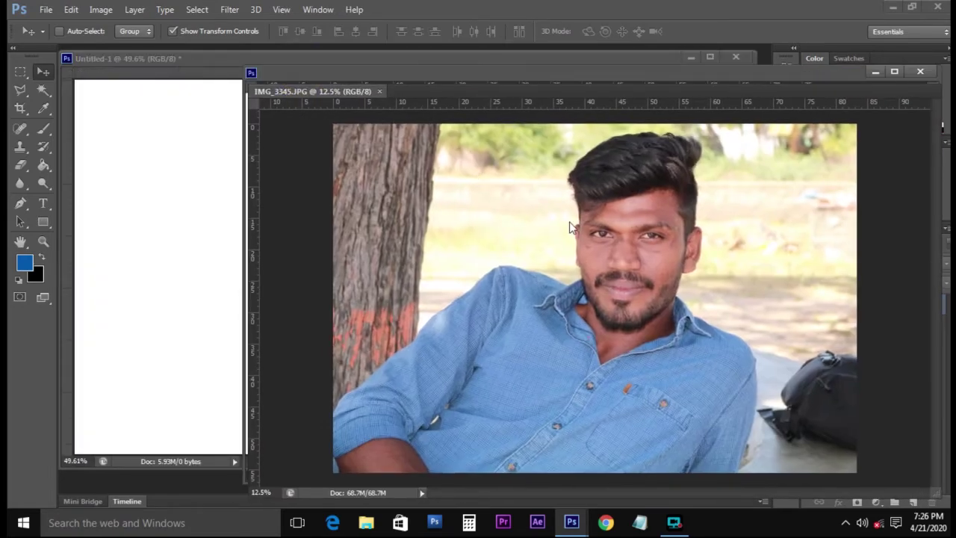
pyautogui.moveTo(567, 226); pyautogui.dragTo(183, 224)
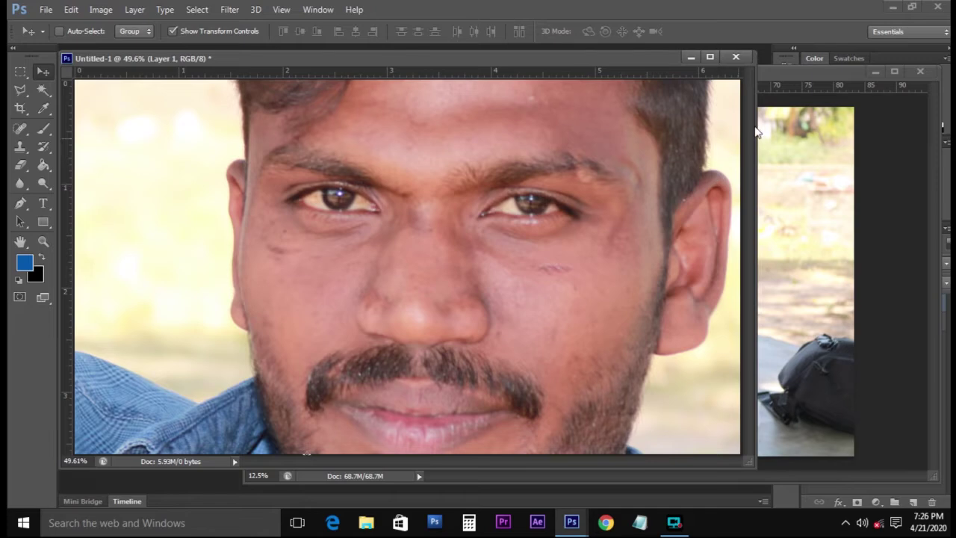
pyautogui.click(920, 71)
pyautogui.click(921, 71)
# Step: Shrink the portrait to about a third, align its top-left with the canvas corner, then reduce it to 62%
pyautogui.scroll(-5, 453, 187)
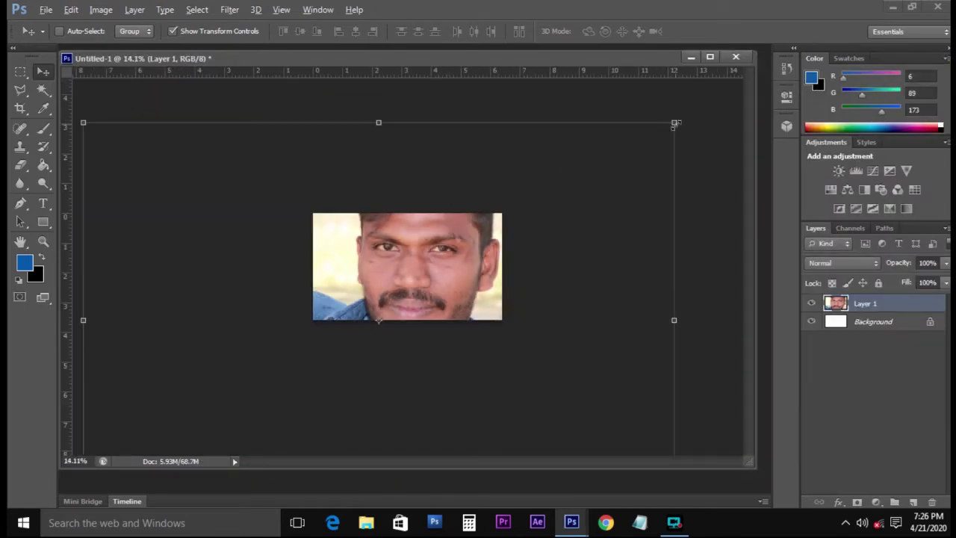
pyautogui.moveTo(675, 123); pyautogui.dragTo(475, 255)
pyautogui.click(420, 285)
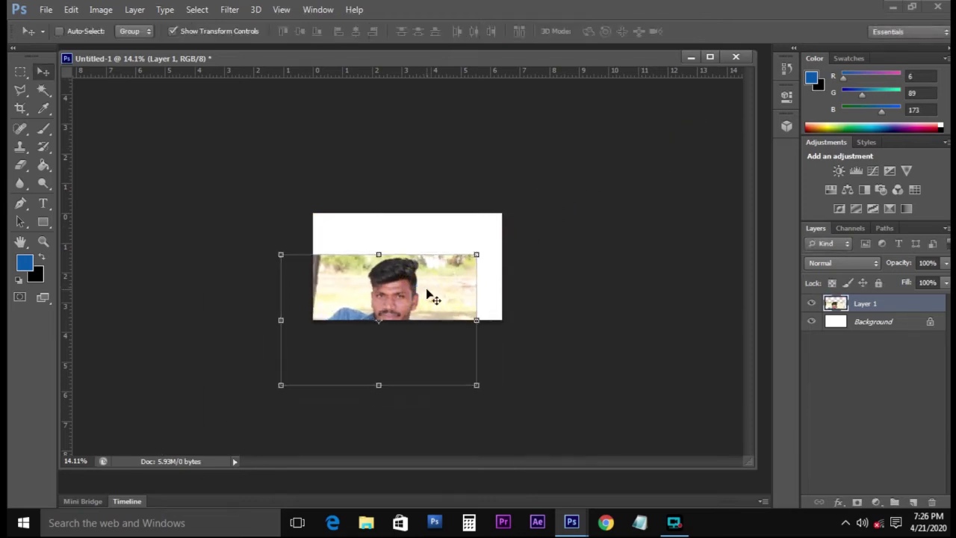
pyautogui.scroll(1, 426, 288)
pyautogui.scroll(4, 430, 294)
pyautogui.moveTo(427, 292); pyautogui.dragTo(479, 223)
pyautogui.moveTo(573, 179); pyautogui.dragTo(511, 221)
pyautogui.click(433, 284)
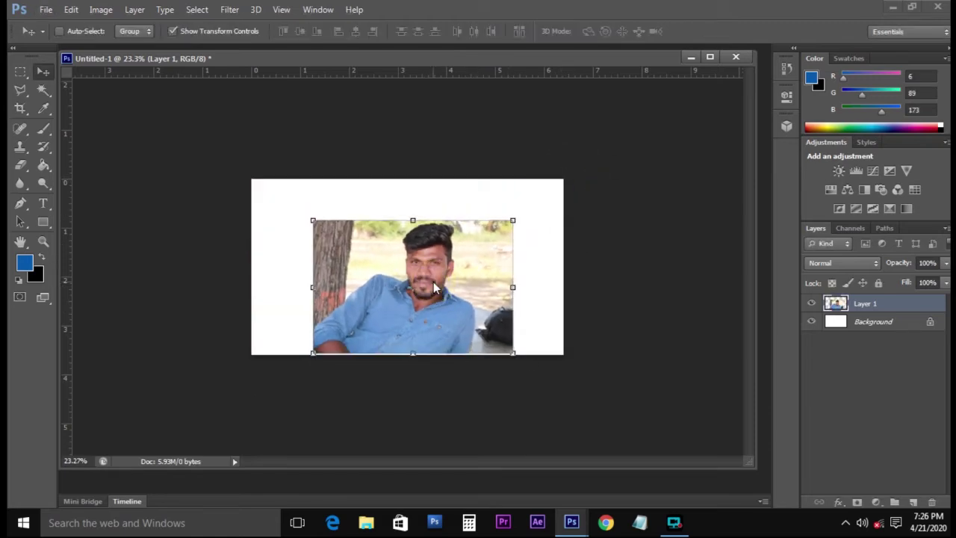
pyautogui.scroll(5, 433, 283)
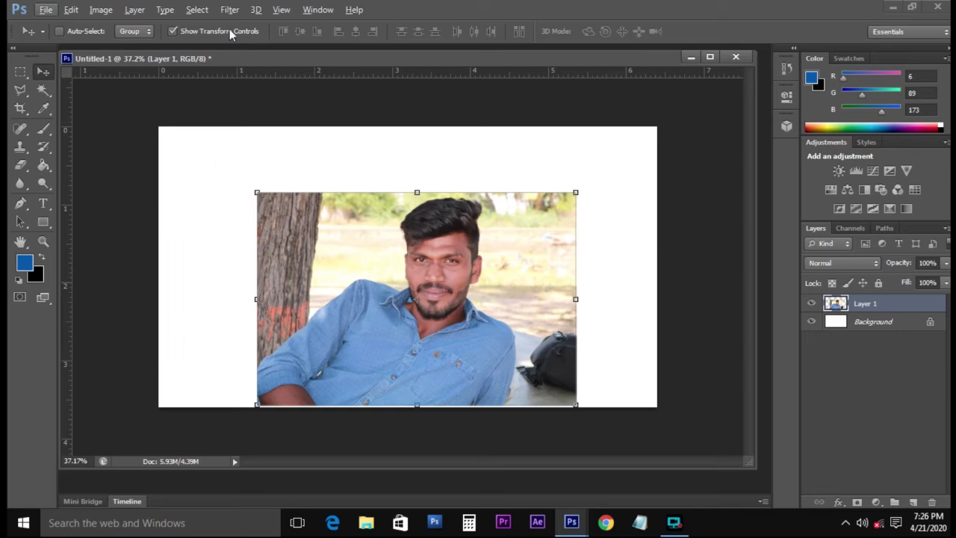
pyautogui.click(181, 31)
# Step: Move the portrait layer slightly up and left on the canvas
pyautogui.rightClick(506, 240)
pyautogui.click(511, 245)
pyautogui.moveTo(514, 268); pyautogui.dragTo(505, 239)
# Step: Open IMG_0982 and copy the flower photo into the collage, closing its source window
pyautogui.hotkey('ctrl', 'o')
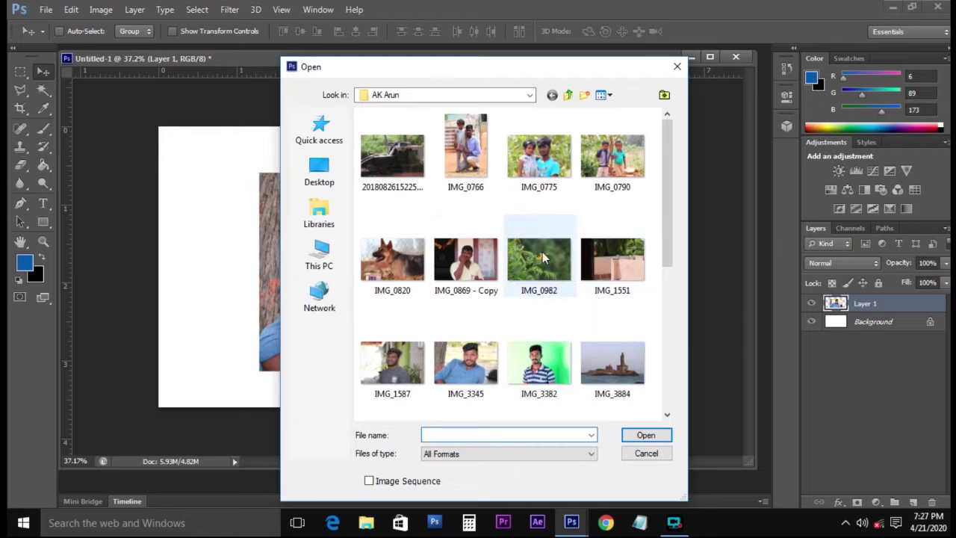
pyautogui.doubleClick(542, 252)
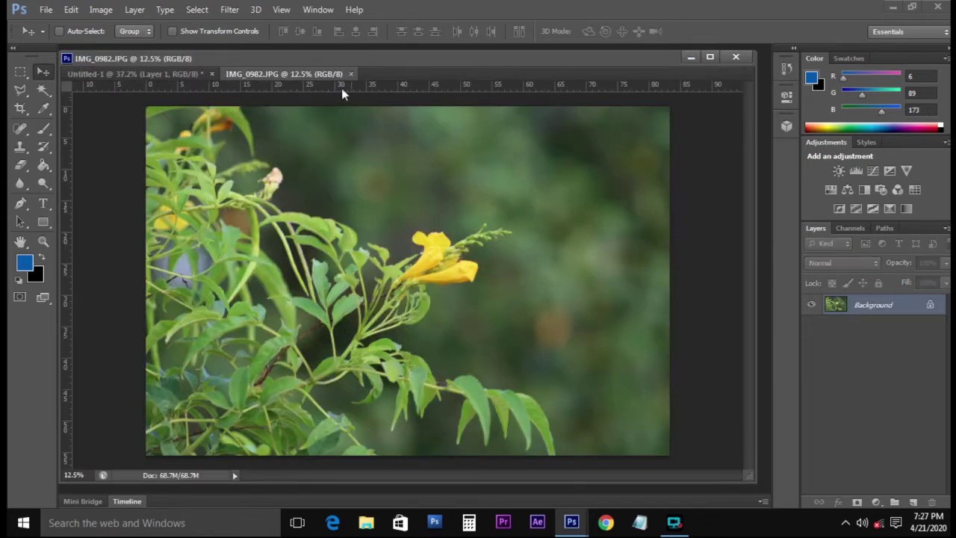
pyautogui.moveTo(339, 74); pyautogui.dragTo(488, 177)
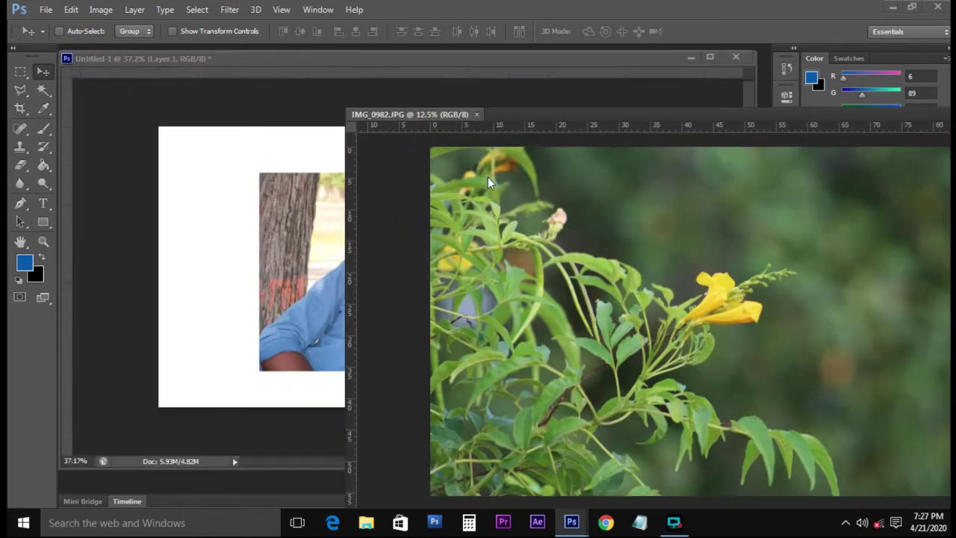
pyautogui.click(307, 222)
pyautogui.moveTo(311, 224); pyautogui.dragTo(311, 224)
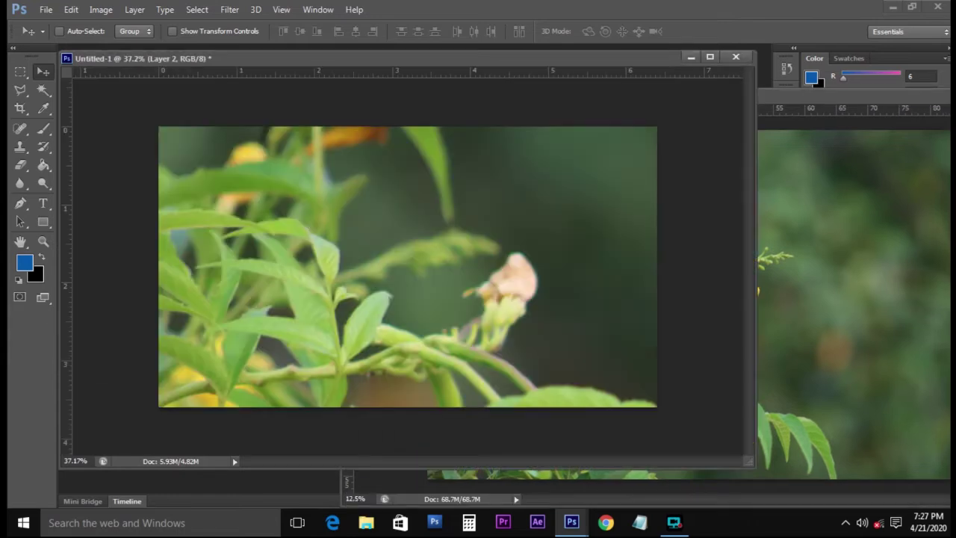
pyautogui.click(930, 107)
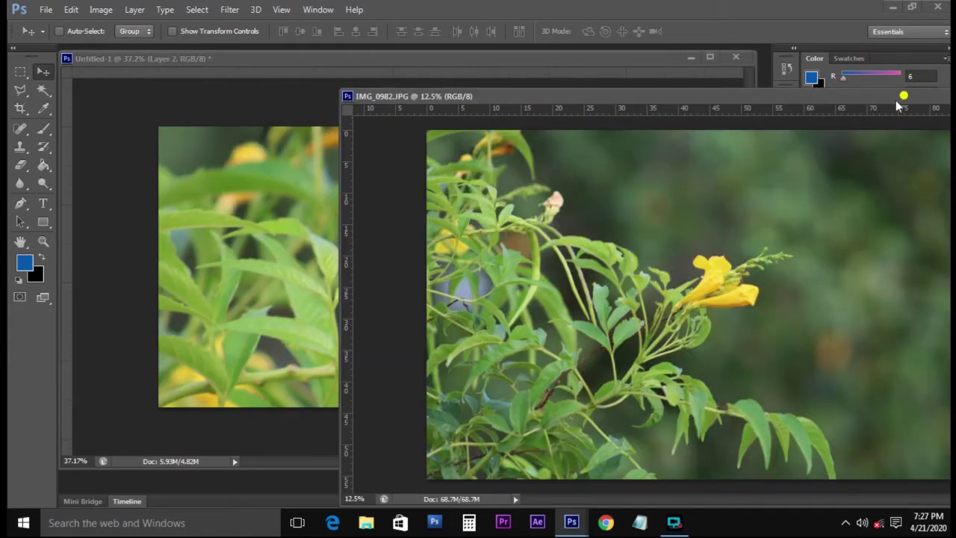
pyautogui.moveTo(898, 101); pyautogui.dragTo(644, 109)
pyautogui.click(762, 104)
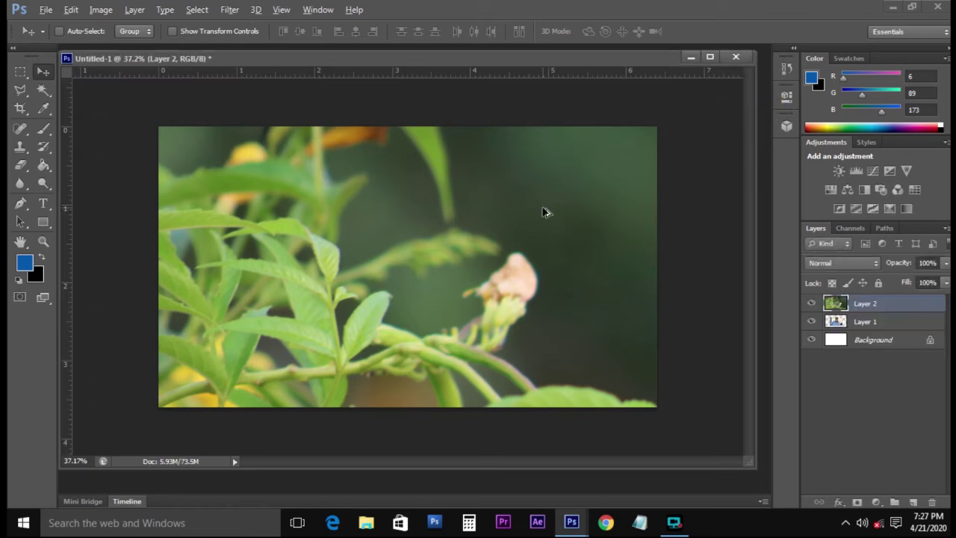
# Step: Shrink the flower photo layer to about 21% and move it onto the page
pyautogui.scroll(-5, 544, 212)
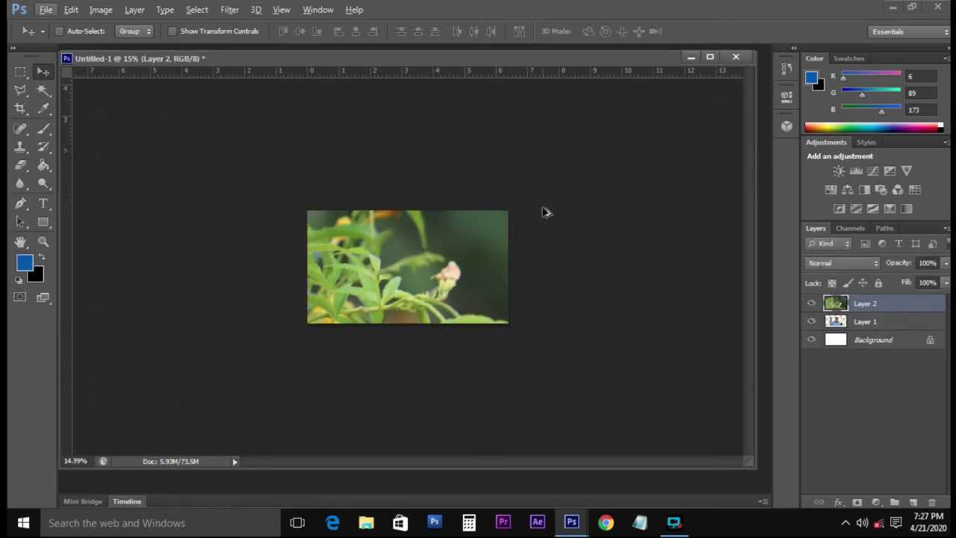
pyautogui.scroll(-3, 543, 212)
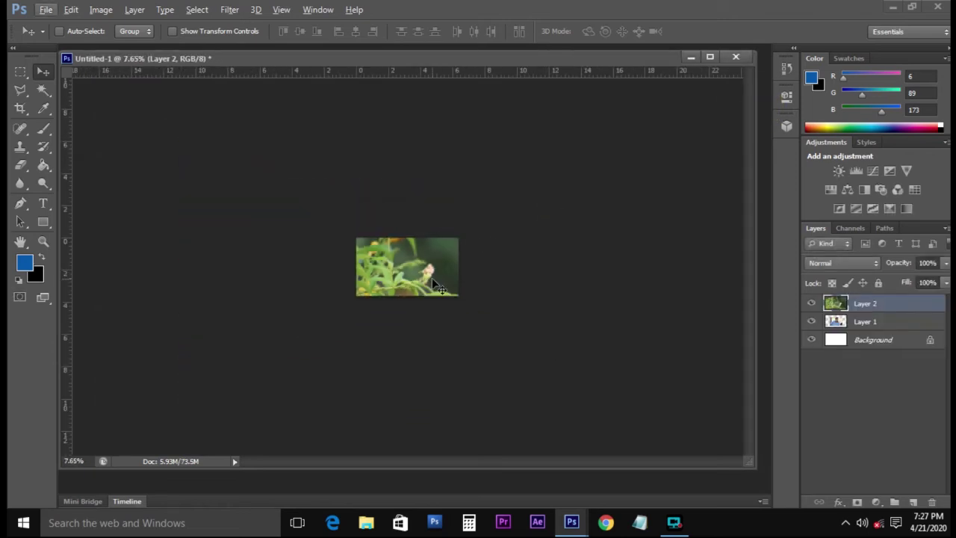
pyautogui.hotkey('ctrl', 't')
pyautogui.moveTo(667, 226); pyautogui.dragTo(533, 322)
pyautogui.click(531, 322)
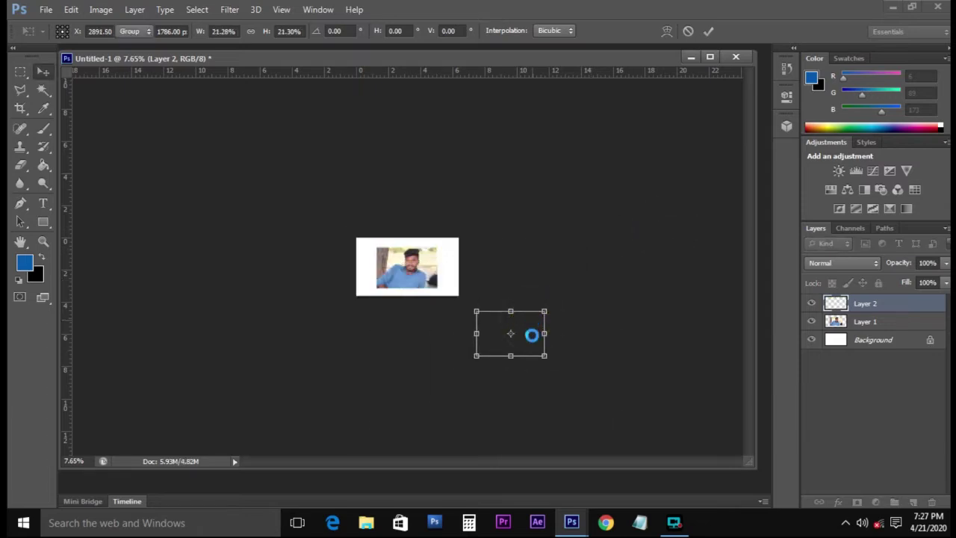
pyautogui.moveTo(532, 340); pyautogui.dragTo(439, 267)
# Step: Shrink the Layer 2 flower photo further and place it over the portrait's lower right
pyautogui.scroll(5, 437, 266)
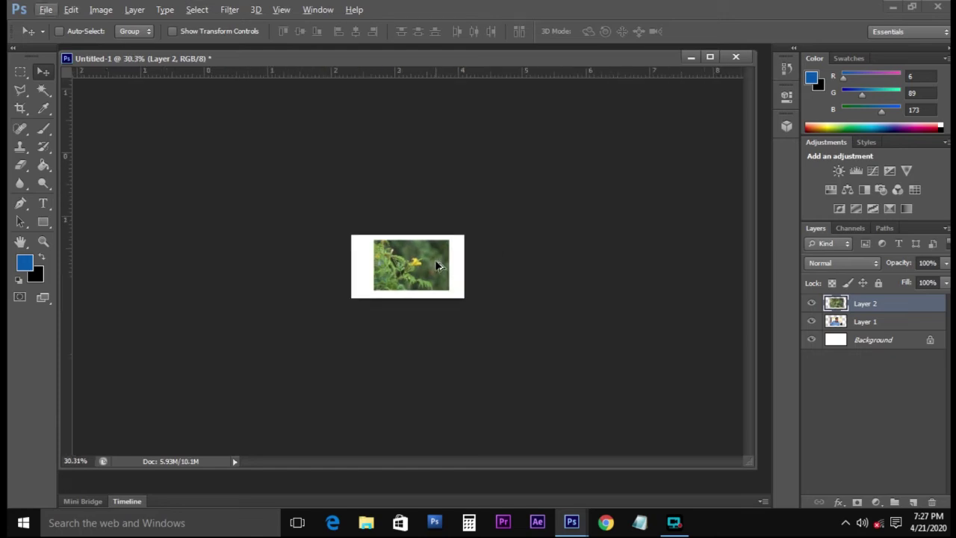
pyautogui.scroll(-2, 434, 260)
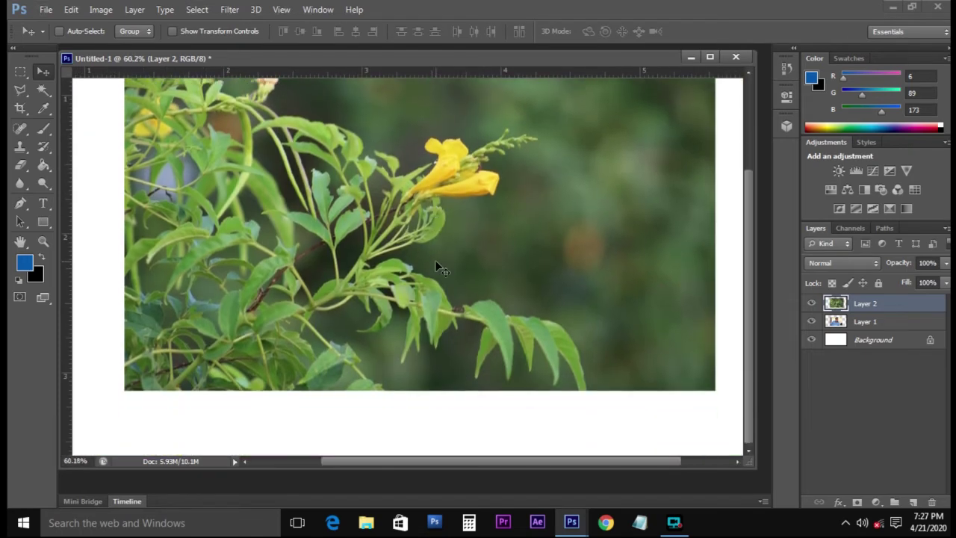
pyautogui.scroll(-3, 435, 260)
pyautogui.rightClick(472, 254)
pyautogui.click(489, 254)
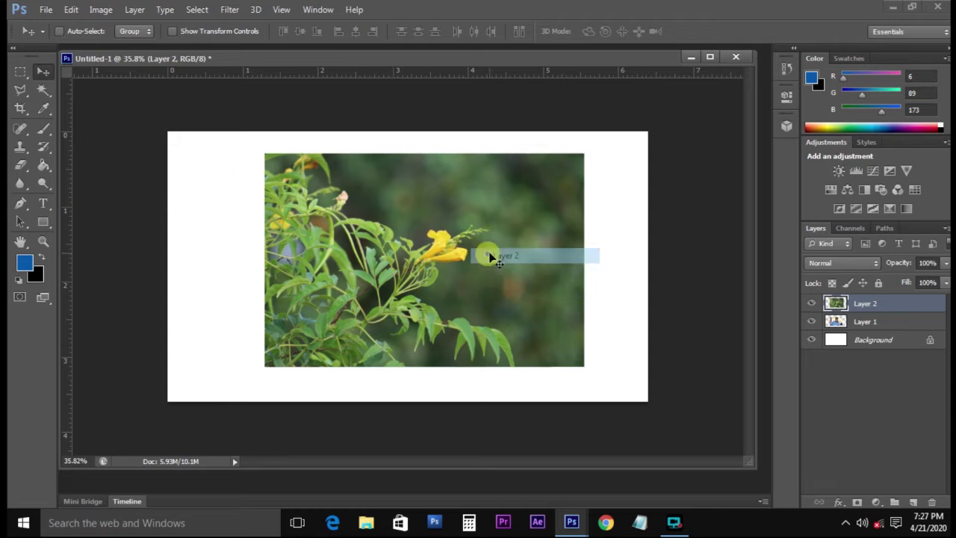
pyautogui.hotkey('ctrl', 't')
pyautogui.moveTo(586, 153); pyautogui.dragTo(518, 196)
pyautogui.press('Return')
pyautogui.moveTo(489, 231); pyautogui.dragTo(658, 306)
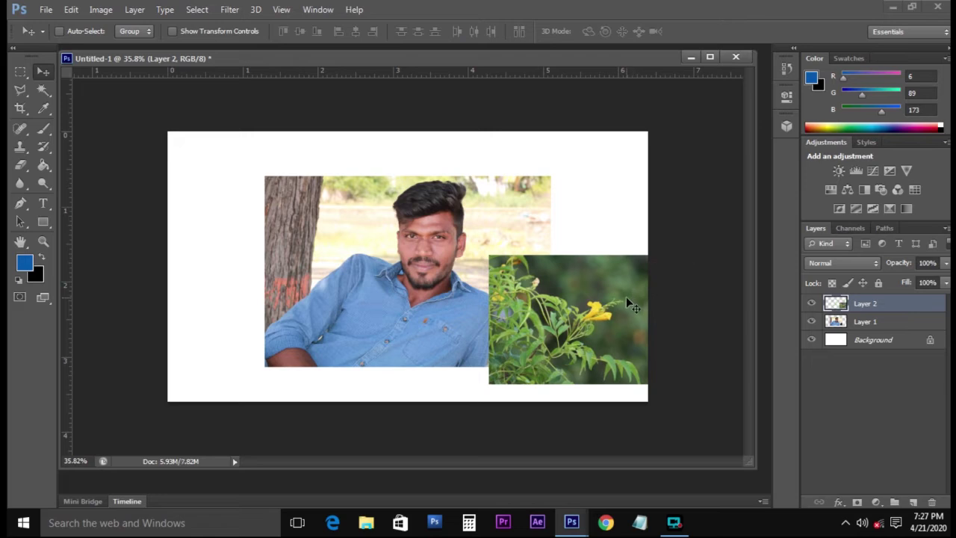
# Step: Paint a blue diagonal brush stroke across the photos on a new layer
pyautogui.click(913, 502)
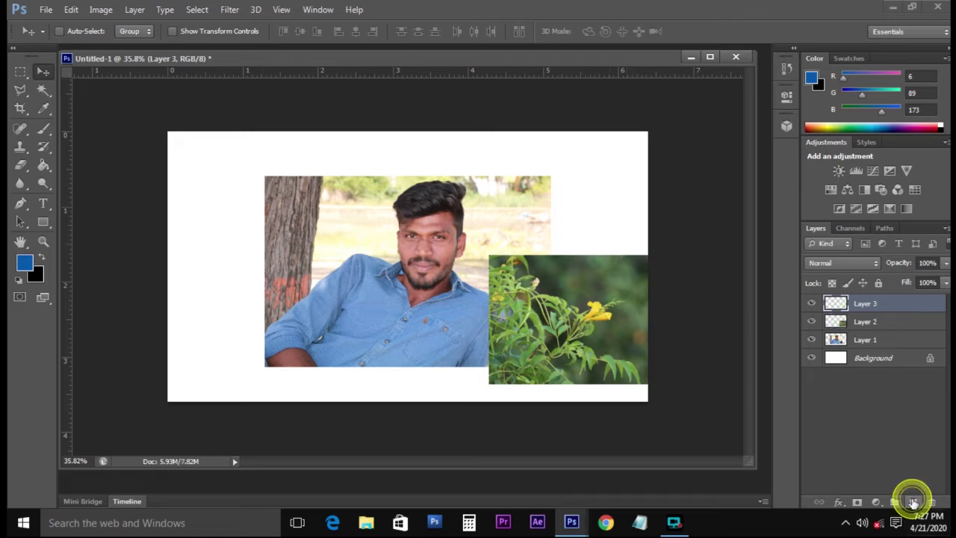
pyautogui.click(43, 128)
pyautogui.moveTo(514, 192)
pyautogui.mouseDown()
pyautogui.moveTo(456, 365)
pyautogui.moveTo(587, 173)
pyautogui.mouseUp()
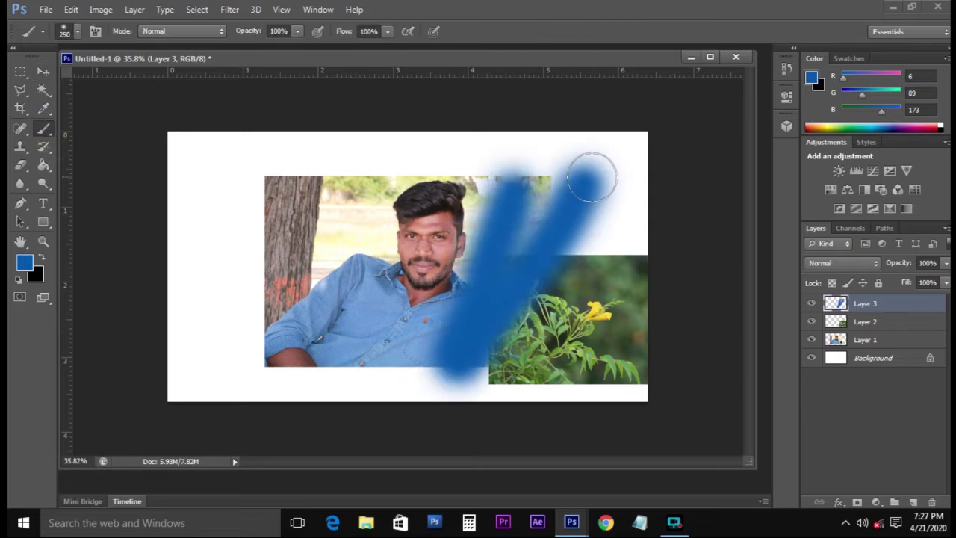
pyautogui.press('v')
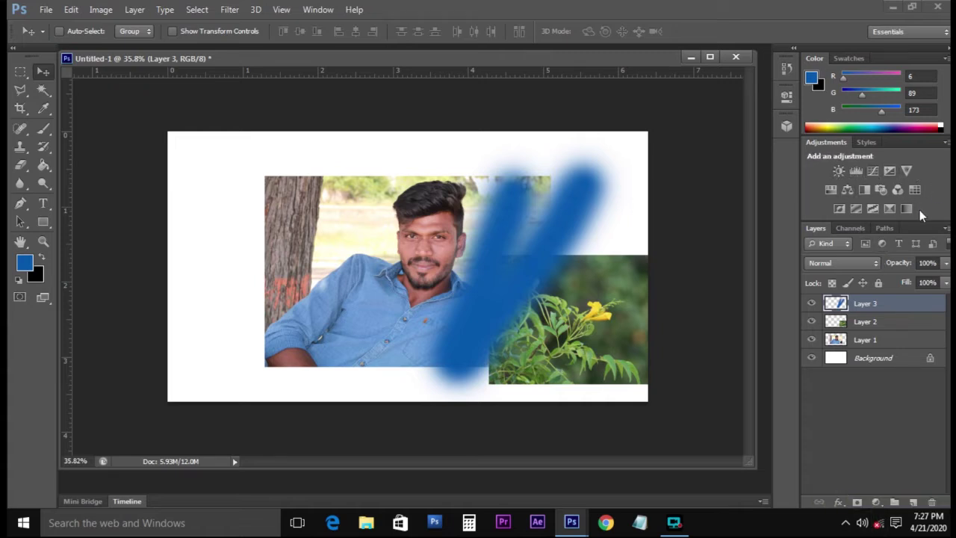
# Step: Try a Hue/Saturation adjustment layer with hue -12, then delete it and keep Layer 3 active
pyautogui.click(101, 10)
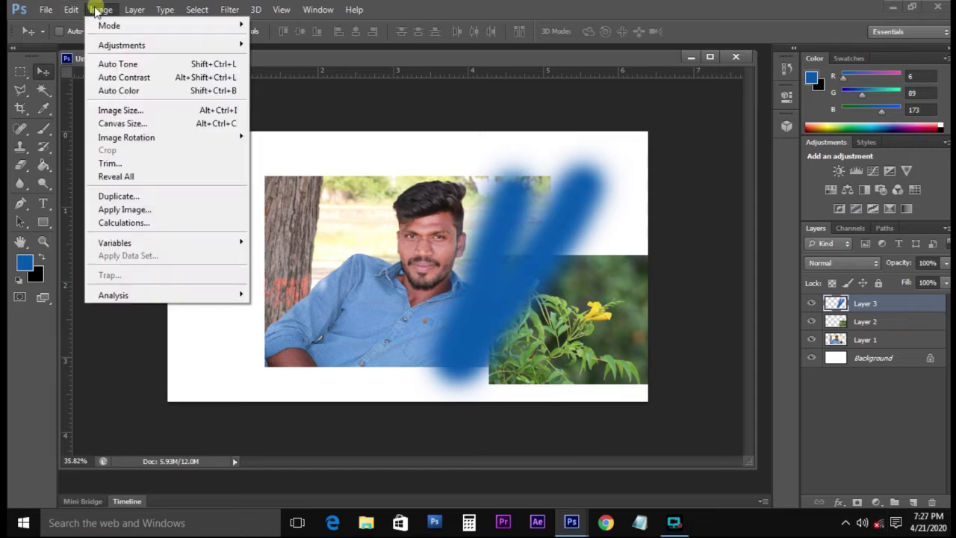
pyautogui.moveTo(125, 45)
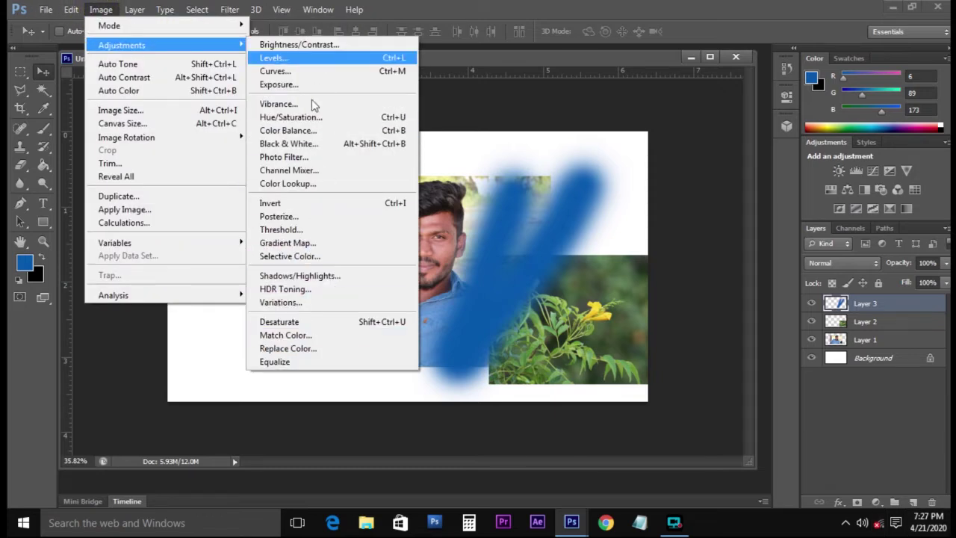
pyautogui.click(874, 503)
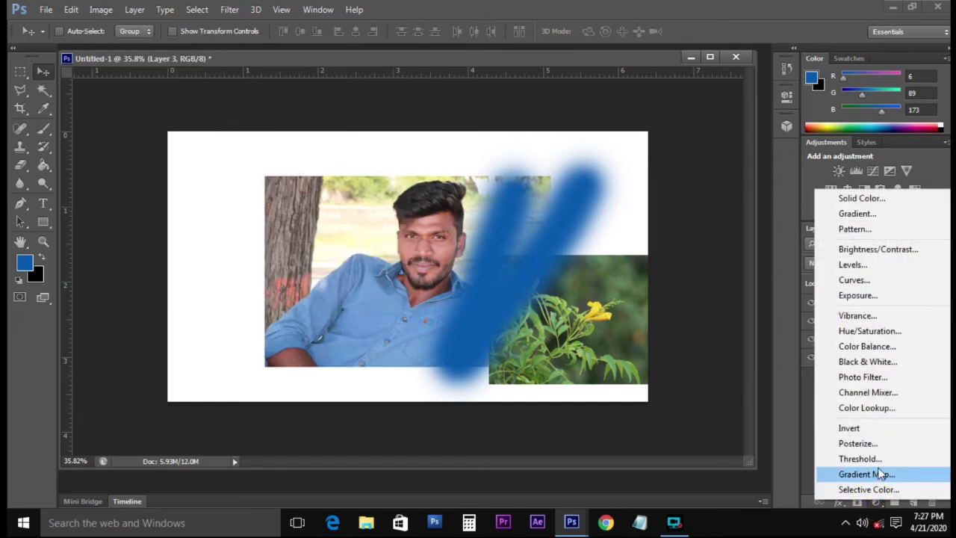
pyautogui.click(859, 332)
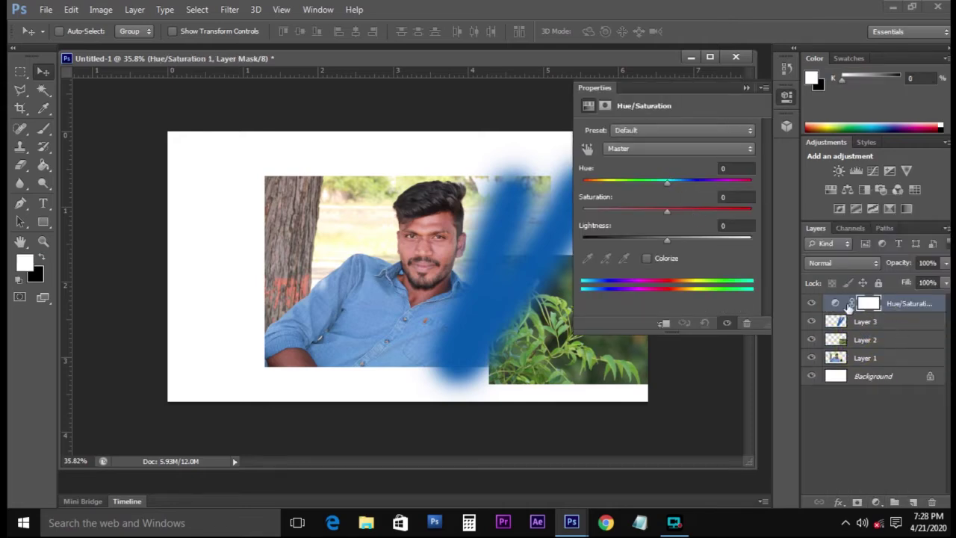
pyautogui.click(835, 303)
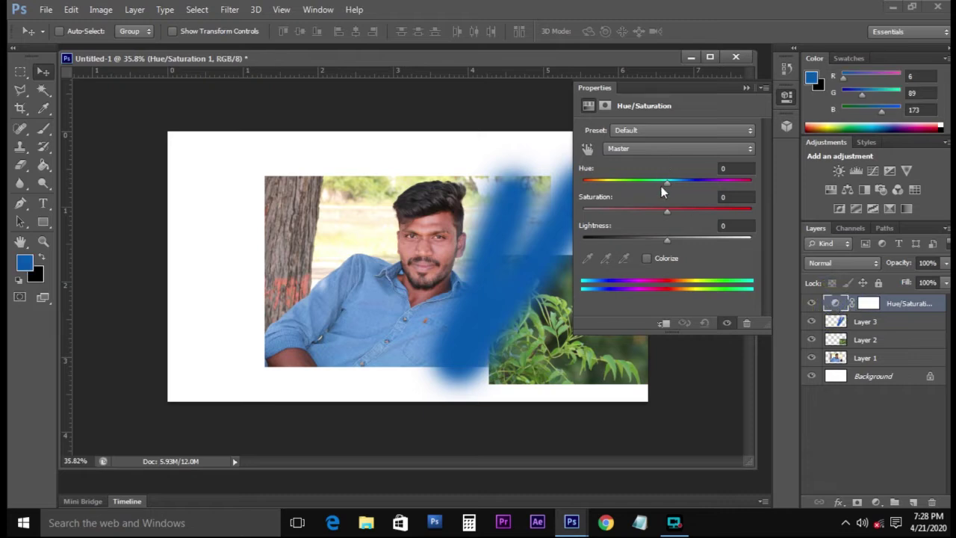
pyautogui.moveTo(667, 182)
pyautogui.mouseDown()
pyautogui.moveTo(624, 180)
pyautogui.moveTo(699, 177)
pyautogui.moveTo(666, 181)
pyautogui.moveTo(682, 210)
pyautogui.moveTo(720, 206)
pyautogui.moveTo(646, 210)
pyautogui.moveTo(658, 210)
pyautogui.moveTo(637, 240)
pyautogui.mouseUp()
pyautogui.moveTo(653, 237)
pyautogui.mouseDown()
pyautogui.moveTo(697, 232)
pyautogui.moveTo(666, 238)
pyautogui.mouseUp()
pyautogui.click(747, 88)
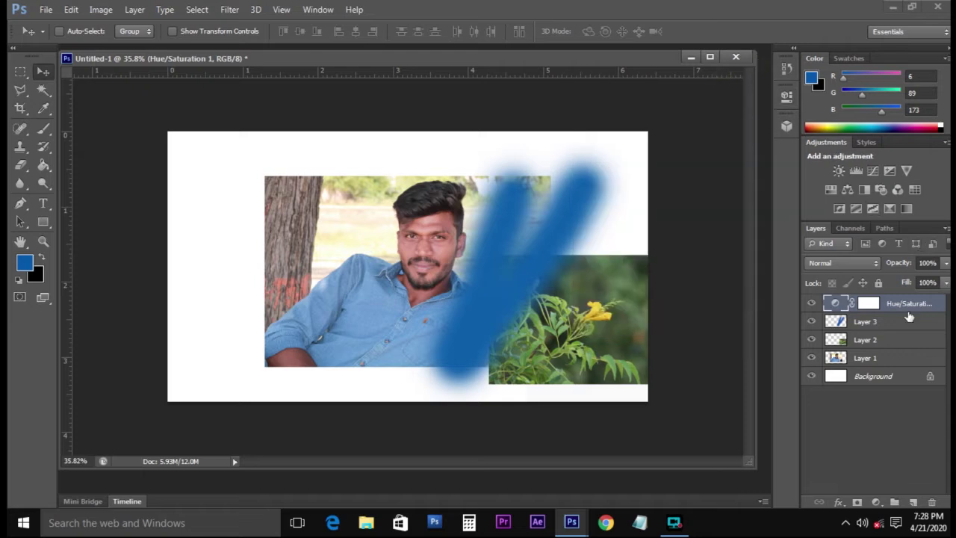
pyautogui.moveTo(894, 307); pyautogui.dragTo(933, 502)
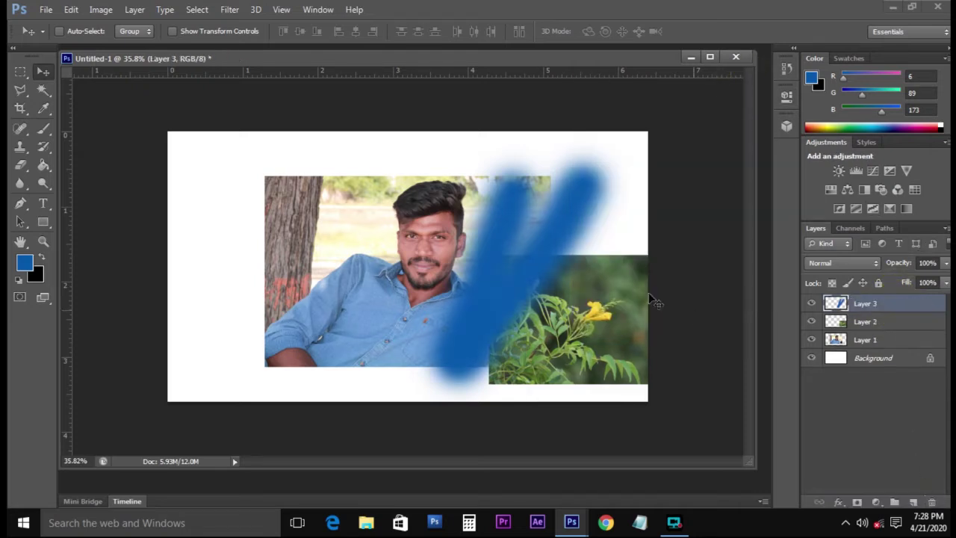
pyautogui.rightClick(560, 246)
pyautogui.click(557, 246)
# Step: Delete the blue strokes layer and nudge the flower photo slightly left
pyautogui.press('Delete')
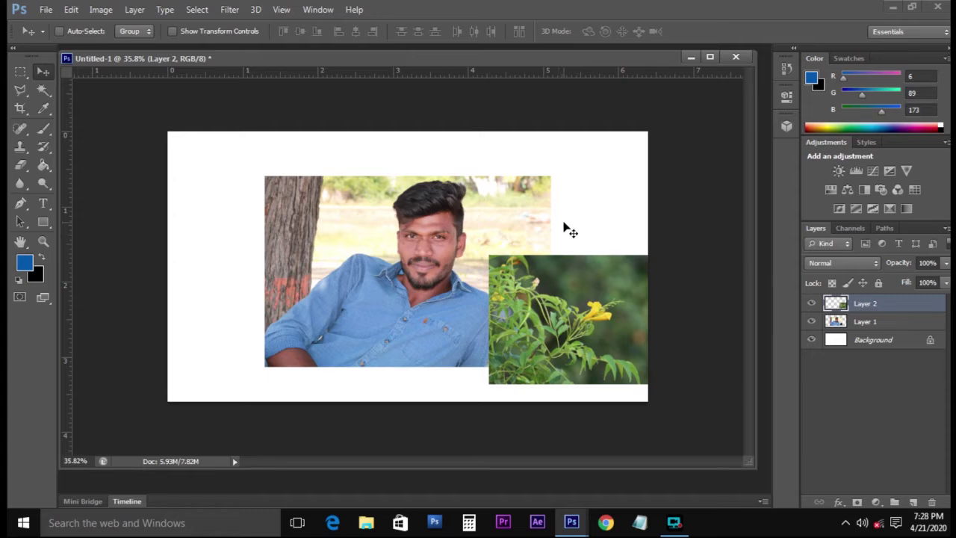
pyautogui.moveTo(576, 281); pyautogui.dragTo(546, 286)
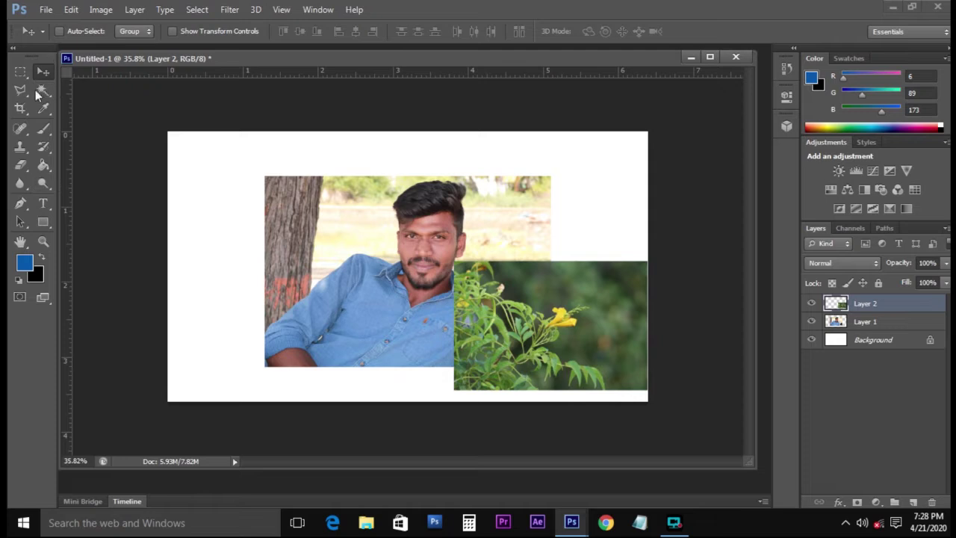
pyautogui.click(12, 48)
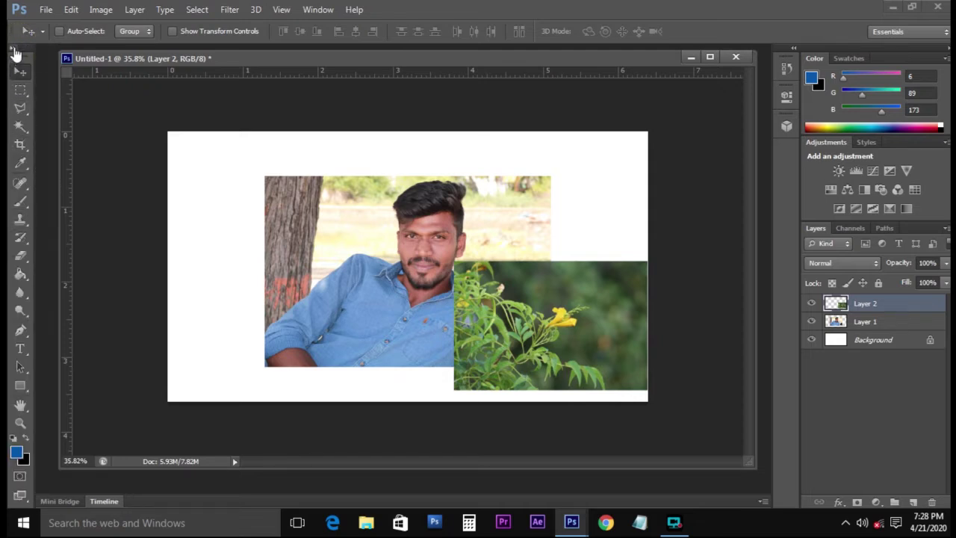
pyautogui.click(12, 48)
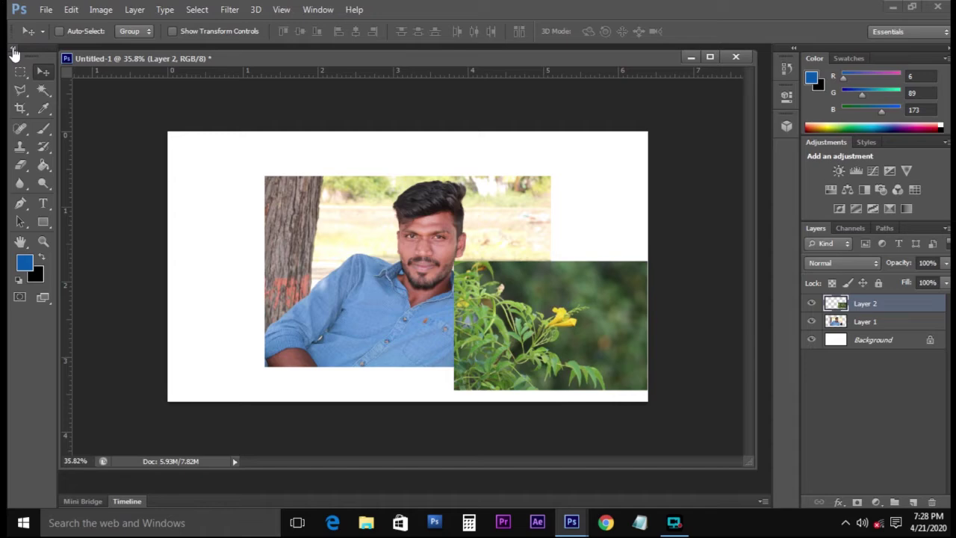
# Step: Select Layer 1 and move the portrait up and to the left
pyautogui.press('v')
pyautogui.rightClick(388, 213)
pyautogui.click(403, 220)
pyautogui.moveTo(414, 204); pyautogui.dragTo(360, 194)
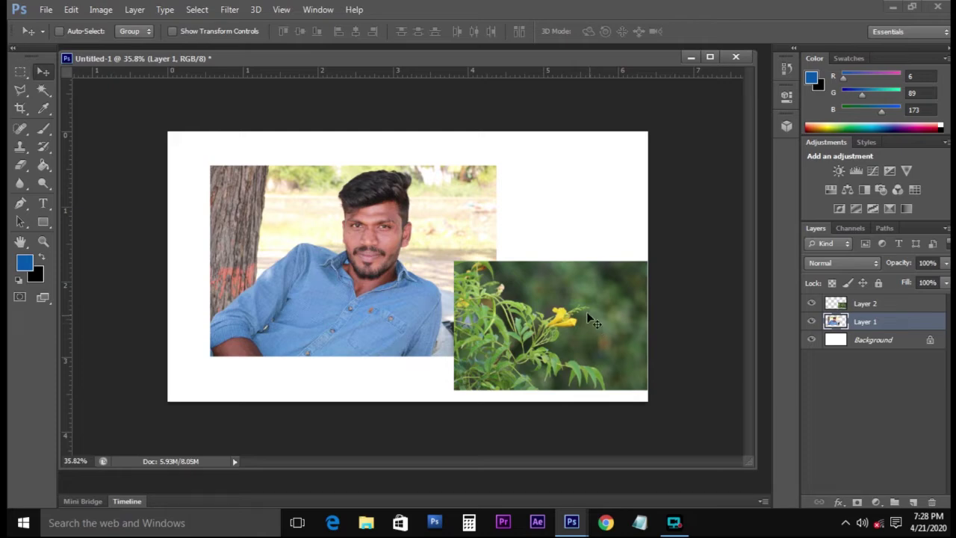
pyautogui.click(26, 72)
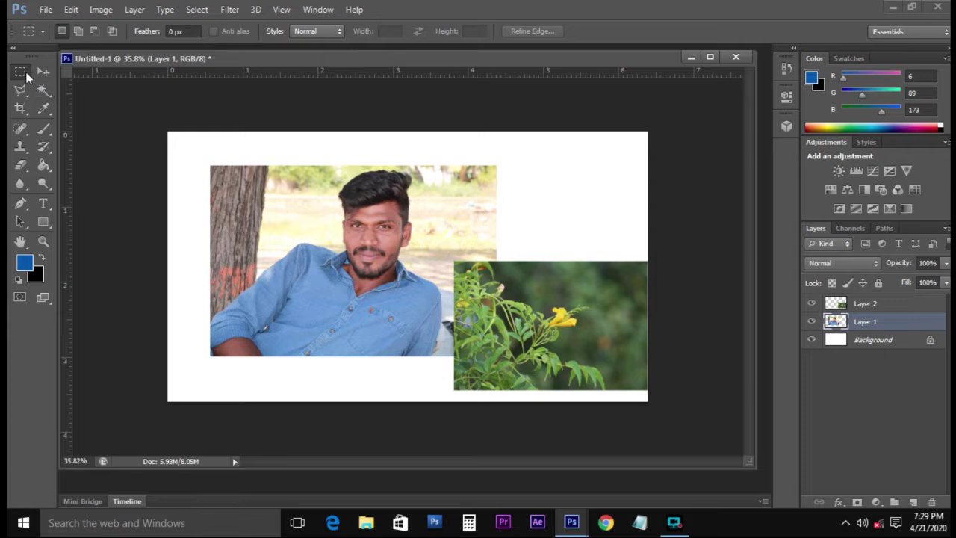
pyautogui.click(27, 78)
pyautogui.rightClick(28, 75)
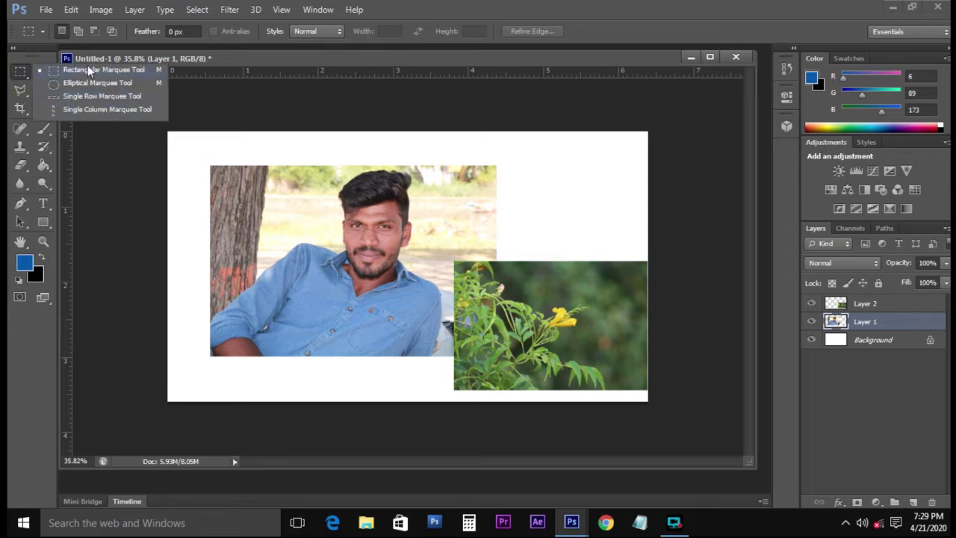
pyautogui.click(282, 205)
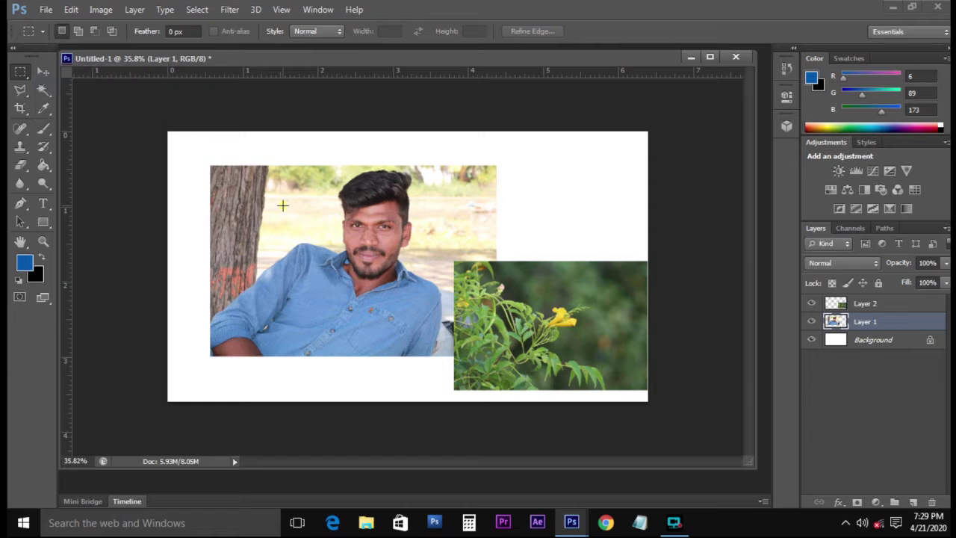
pyautogui.click(43, 71)
pyautogui.press('m')
pyautogui.click(20, 71)
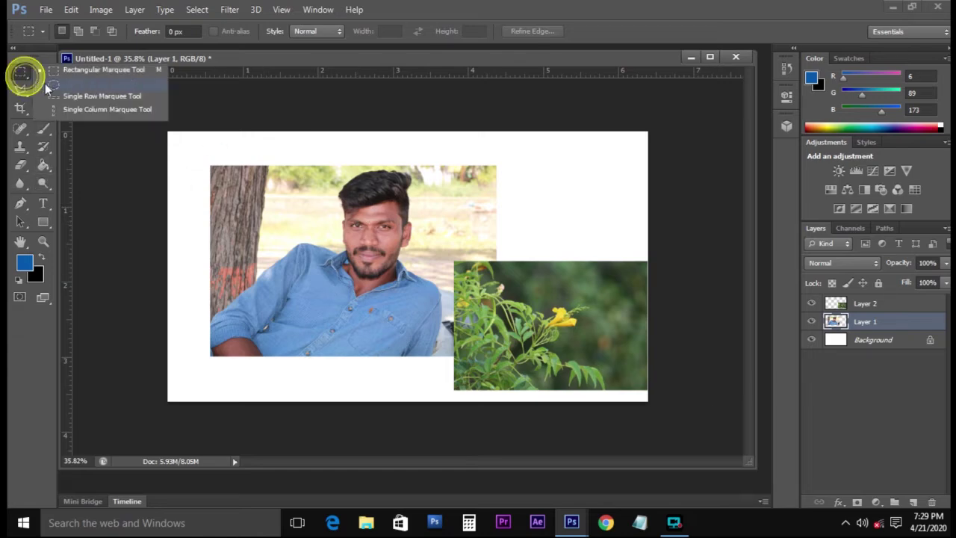
pyautogui.click(101, 9)
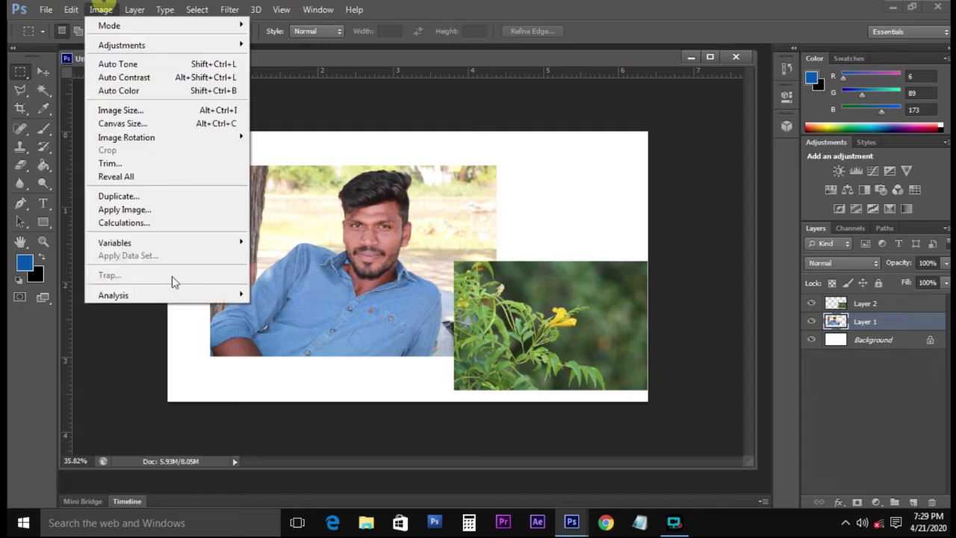
pyautogui.click(92, 9)
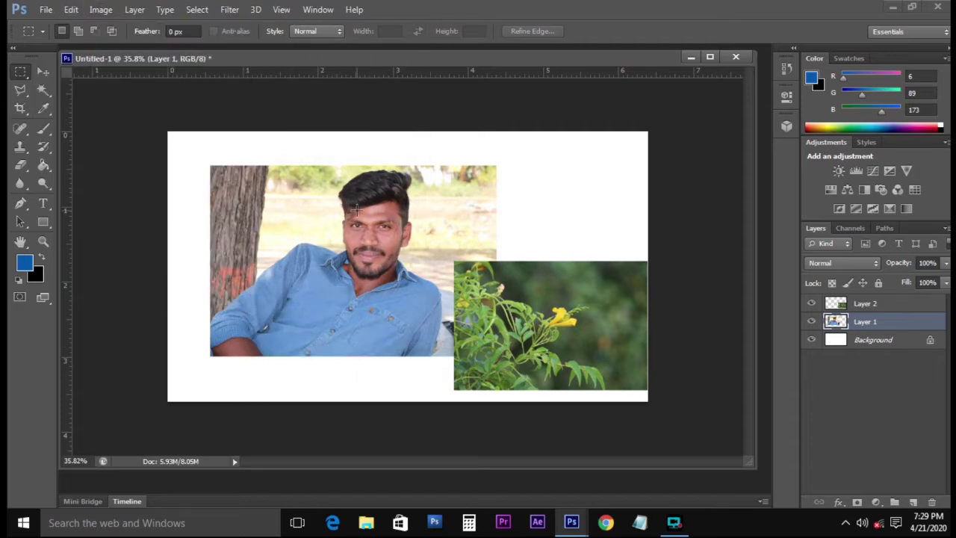
pyautogui.moveTo(366, 149); pyautogui.dragTo(533, 380)
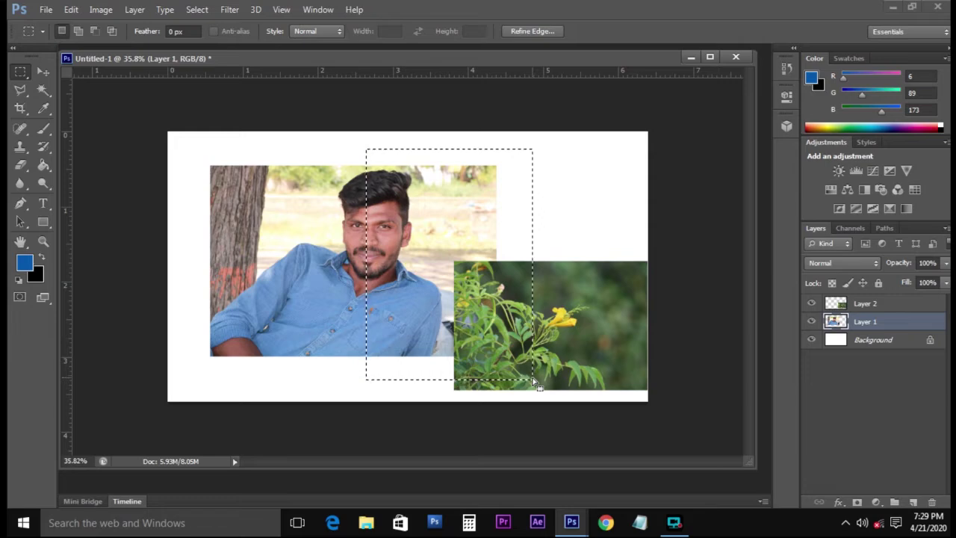
pyautogui.press('v')
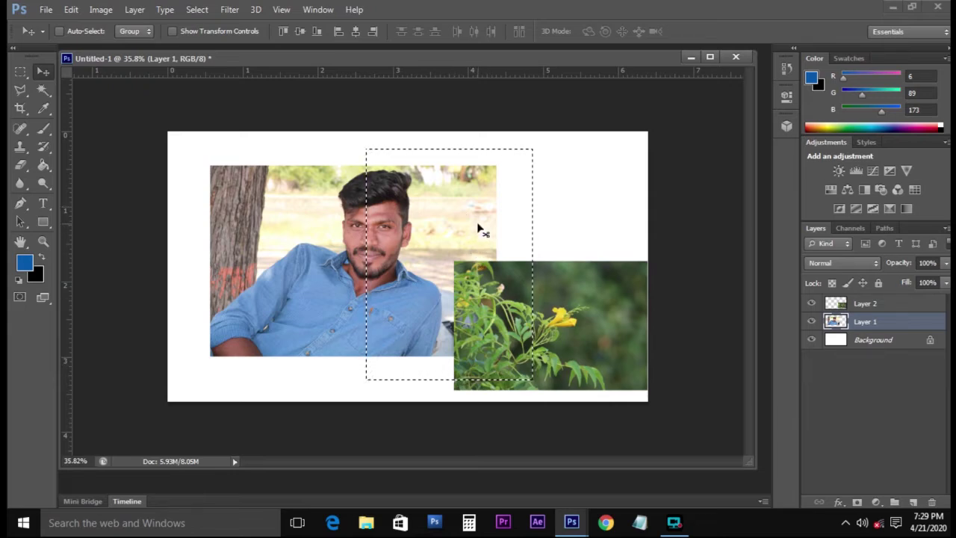
pyautogui.moveTo(480, 226)
pyautogui.mouseDown()
pyautogui.moveTo(460, 260)
pyautogui.moveTo(358, 231)
pyautogui.moveTo(437, 241)
pyautogui.moveTo(493, 233)
pyautogui.moveTo(484, 243)
pyautogui.moveTo(489, 224)
pyautogui.moveTo(482, 230)
pyautogui.mouseUp()
pyautogui.hotkey('ctrl', 'z')
pyautogui.hotkey('ctrl', 'd')
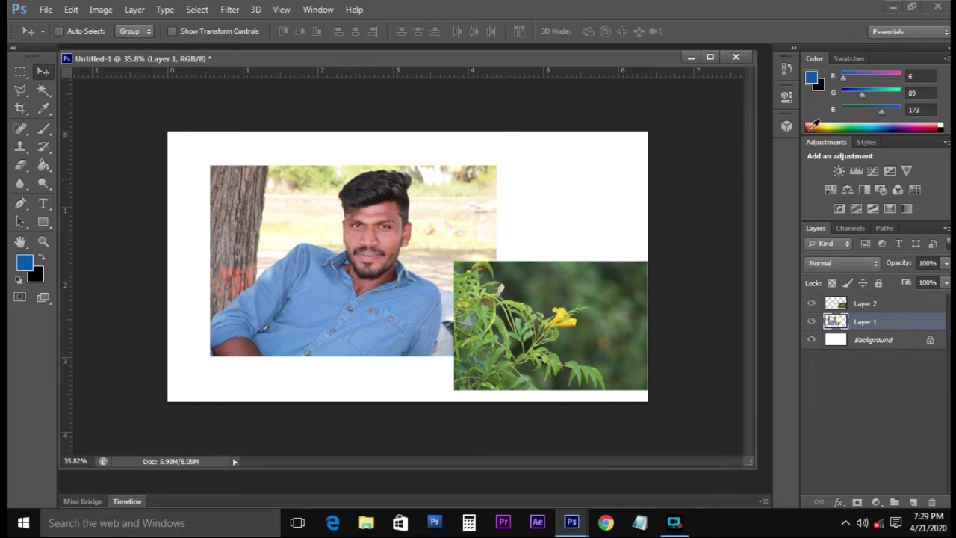
# Step: Try opening the IMG-20190622-WA0021 JPEG in Photoshop and dismiss the resulting error
pyautogui.doubleClick(762, 139)
pyautogui.scroll(-5, 553, 233)
pyautogui.doubleClick(535, 360)
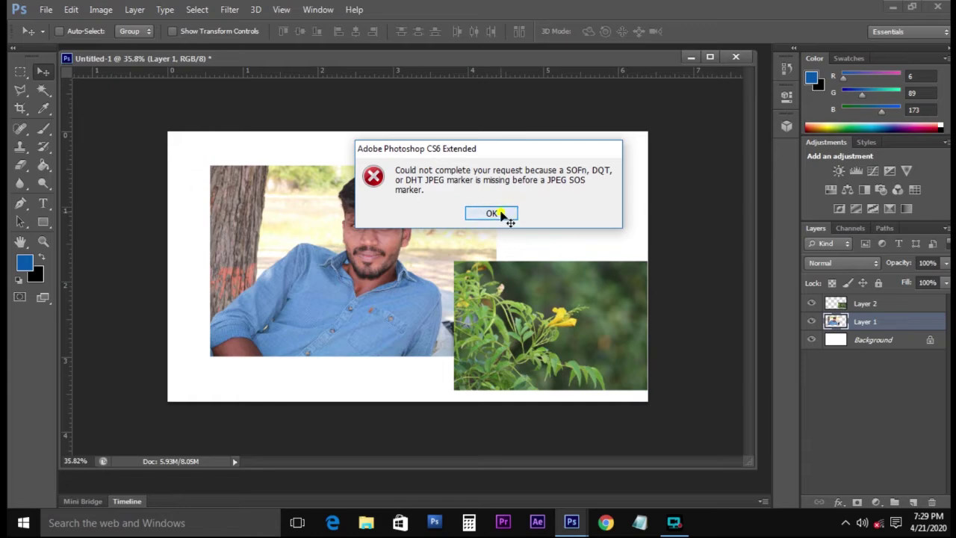
pyautogui.click(501, 215)
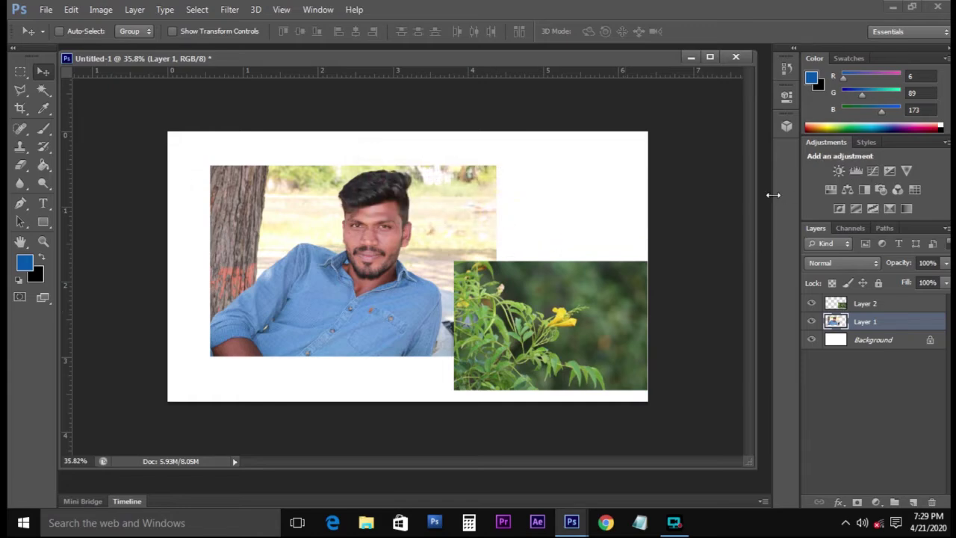
# Step: Open the IMG-20190622-WA0021 photo in Paint from the Open dialog's Open with menu
pyautogui.hotkey('ctrl', 'o')
pyautogui.scroll(-5, 601, 352)
pyautogui.click(525, 381)
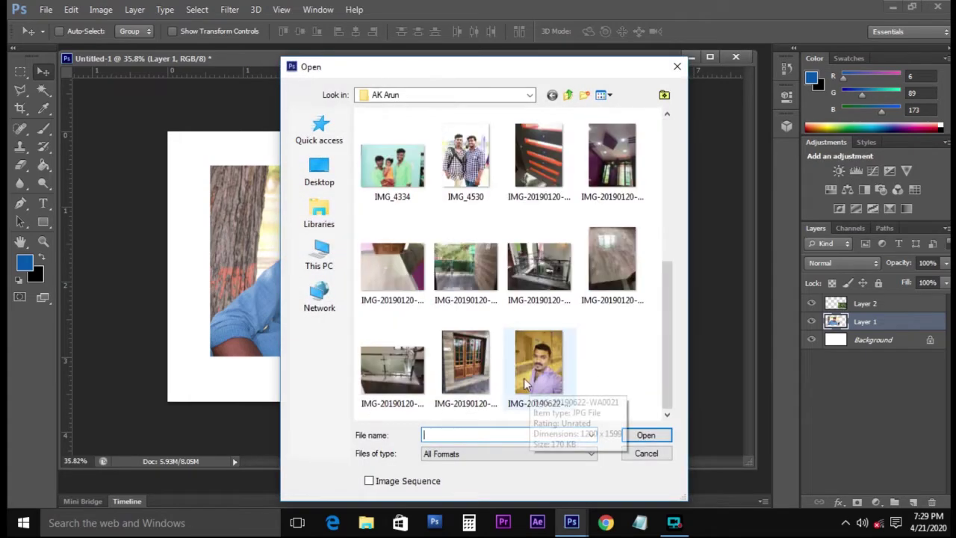
pyautogui.rightClick(525, 383)
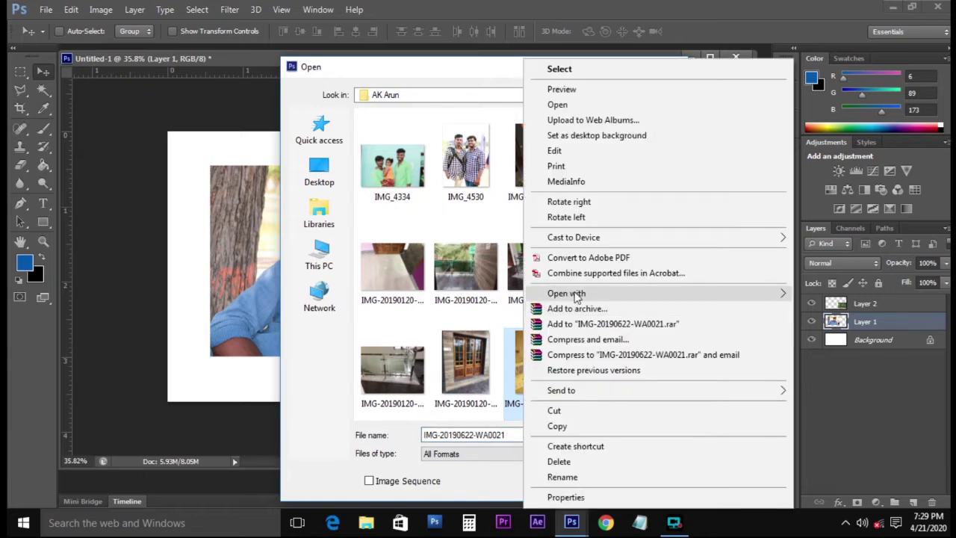
pyautogui.moveTo(577, 299)
pyautogui.click(866, 341)
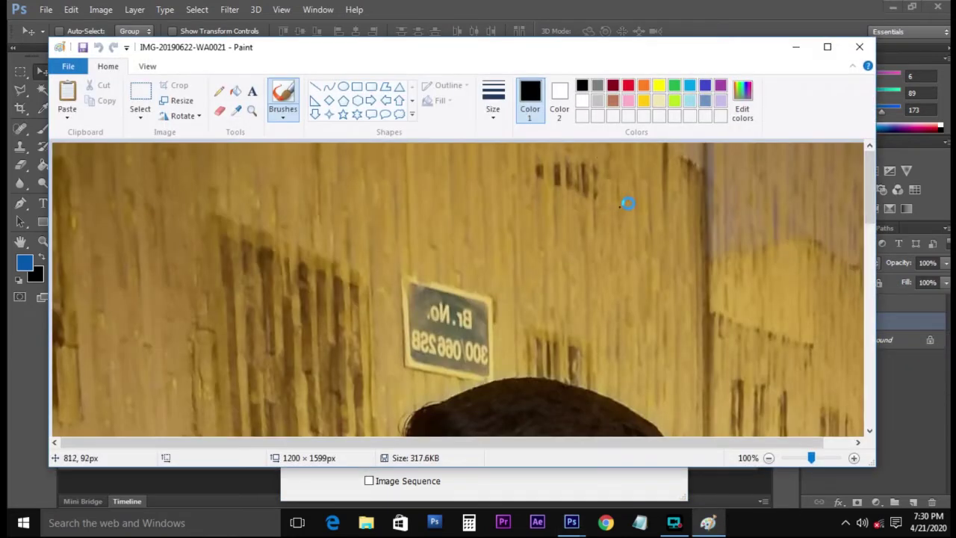
# Step: Close Paint and get IMG-20190622-WA0021.jpg open as its own Photoshop document
pyautogui.click(859, 46)
pyautogui.press('Escape')
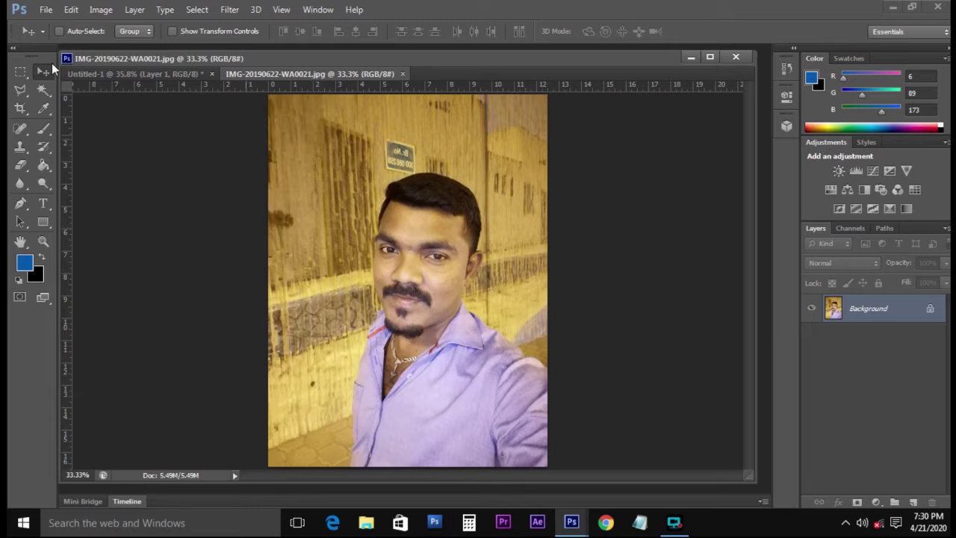
pyautogui.click(22, 73)
# Step: Select the area around the man and drag it into the Untitled-1 collage
pyautogui.moveTo(314, 148); pyautogui.dragTo(571, 515)
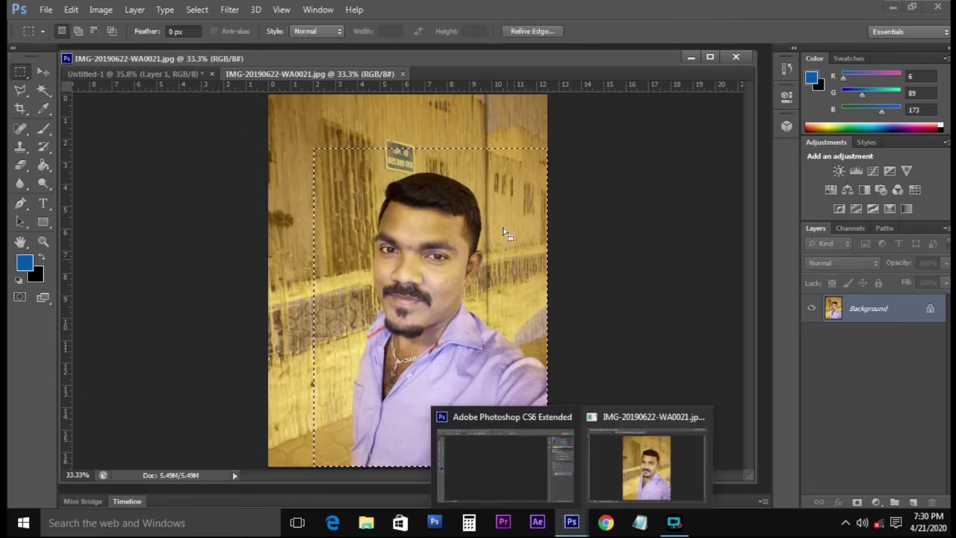
pyautogui.press('v')
pyautogui.moveTo(490, 241); pyautogui.dragTo(523, 235)
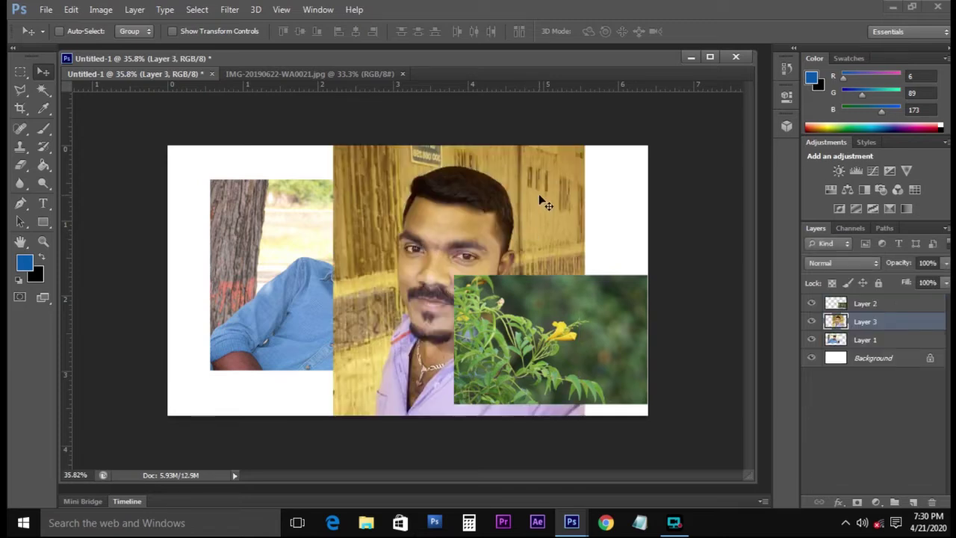
# Step: Scale the new portrait on Layer 3 to about 37% and move it to the upper right
pyautogui.hotkey('ctrl', 't')
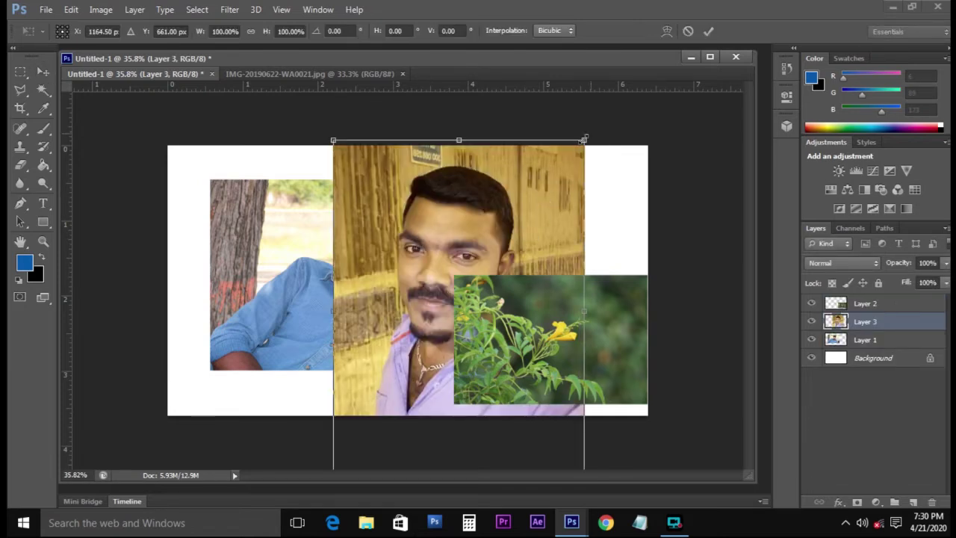
pyautogui.moveTo(584, 139); pyautogui.dragTo(507, 247)
pyautogui.press('Return')
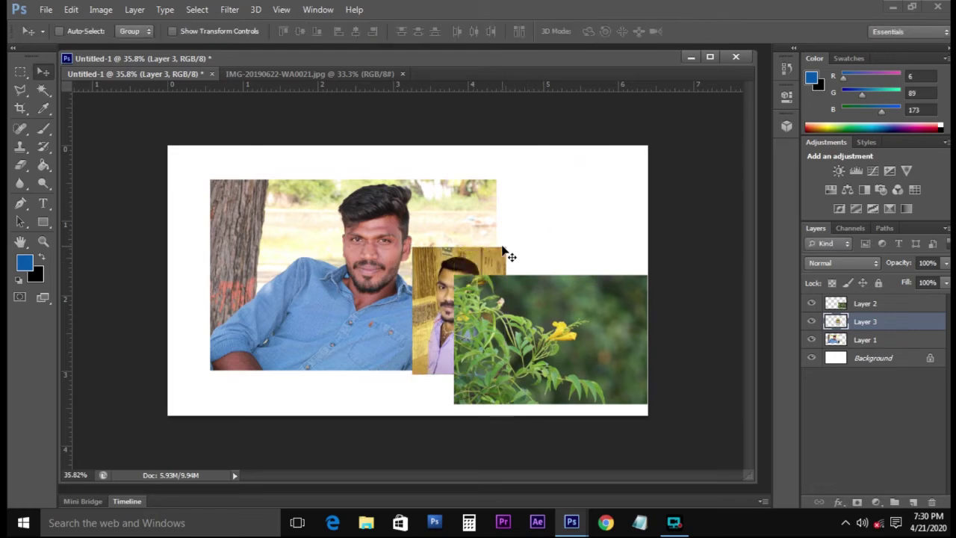
pyautogui.rightClick(497, 256)
pyautogui.click(500, 263)
pyautogui.moveTo(498, 254); pyautogui.dragTo(575, 165)
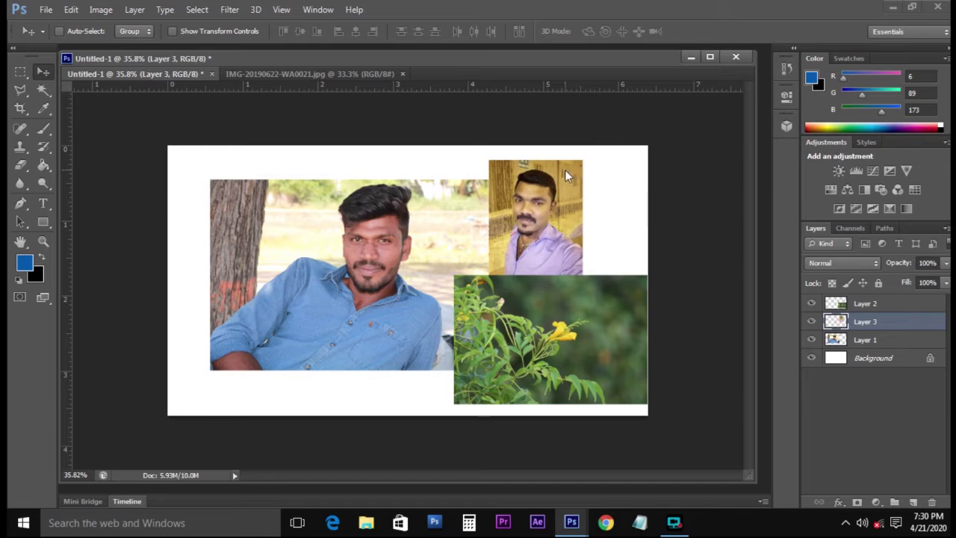
pyautogui.hotkey('ctrl', 's')
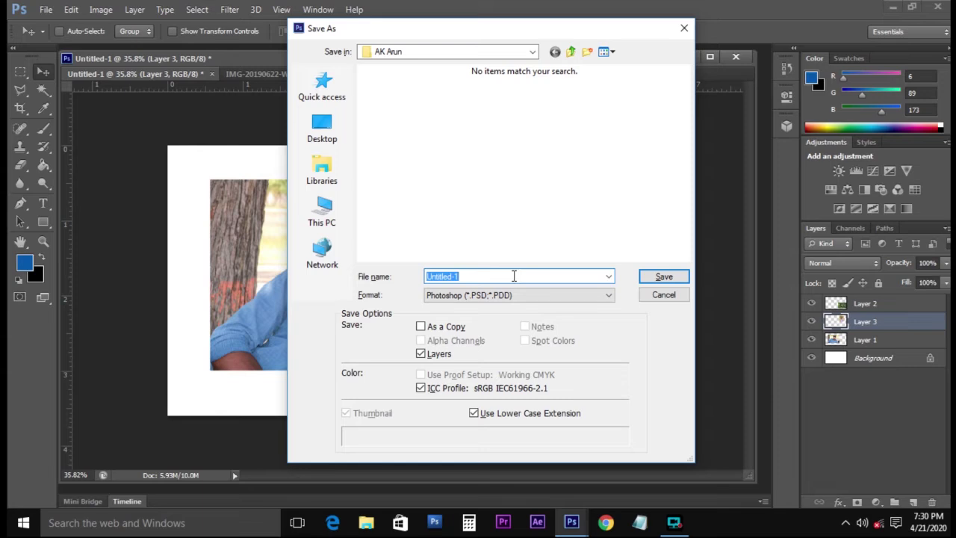
# Step: Save the collage as Aktech.psd in Photoshop format
pyautogui.write('Aktech')
pyautogui.press('Return')
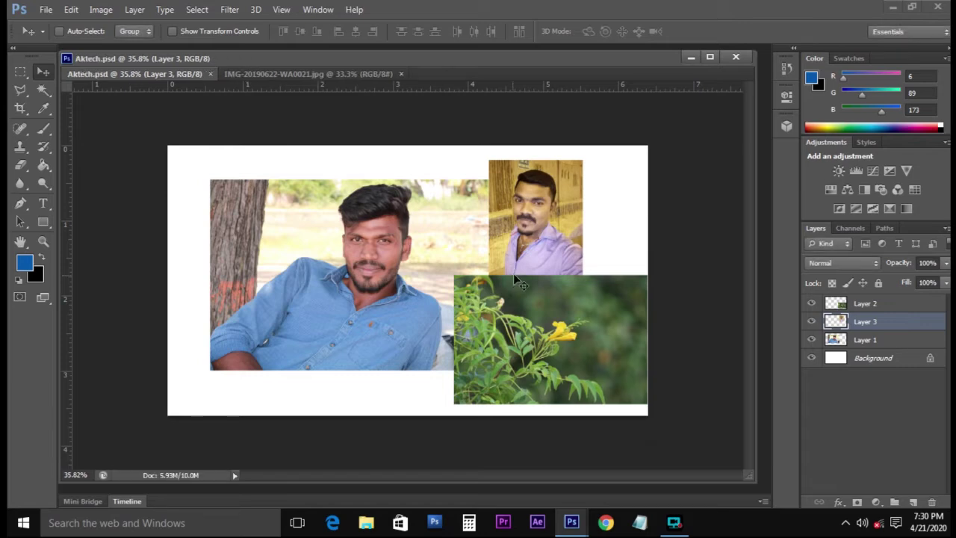
pyautogui.rightClick(389, 272)
# Step: Shift the large portrait on Layer 1 slightly up and left
pyautogui.click(411, 274)
pyautogui.rightClick(426, 250)
pyautogui.click(433, 249)
pyautogui.moveTo(429, 249); pyautogui.dragTo(412, 237)
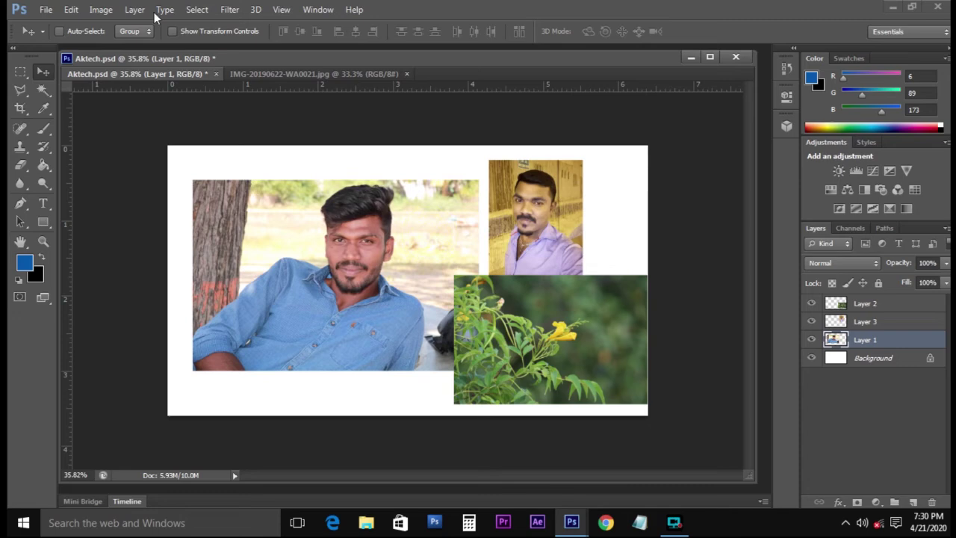
# Step: Test blue brush paint inside a rectangular selection, undo it, then reselect a rectangle around the man
pyautogui.click(20, 71)
pyautogui.moveTo(281, 171); pyautogui.dragTo(413, 398)
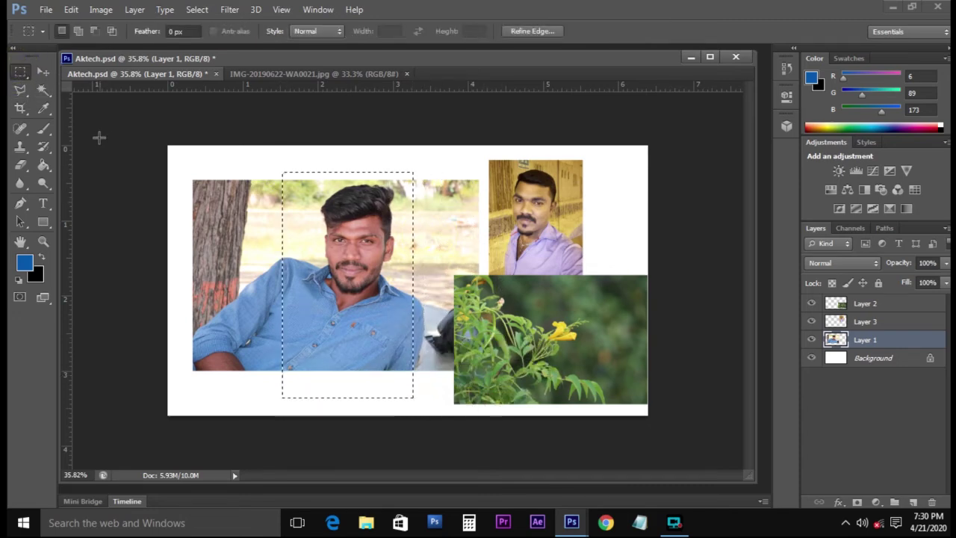
pyautogui.click(43, 127)
pyautogui.moveTo(300, 183)
pyautogui.mouseDown()
pyautogui.moveTo(292, 308)
pyautogui.moveTo(283, 178)
pyautogui.moveTo(370, 186)
pyautogui.moveTo(414, 170)
pyautogui.moveTo(407, 381)
pyautogui.moveTo(306, 383)
pyautogui.moveTo(351, 239)
pyautogui.moveTo(349, 264)
pyautogui.moveTo(402, 205)
pyautogui.moveTo(360, 354)
pyautogui.moveTo(300, 335)
pyautogui.moveTo(309, 339)
pyautogui.moveTo(294, 374)
pyautogui.moveTo(320, 396)
pyautogui.moveTo(398, 254)
pyautogui.moveTo(390, 179)
pyautogui.moveTo(407, 265)
pyautogui.mouseUp()
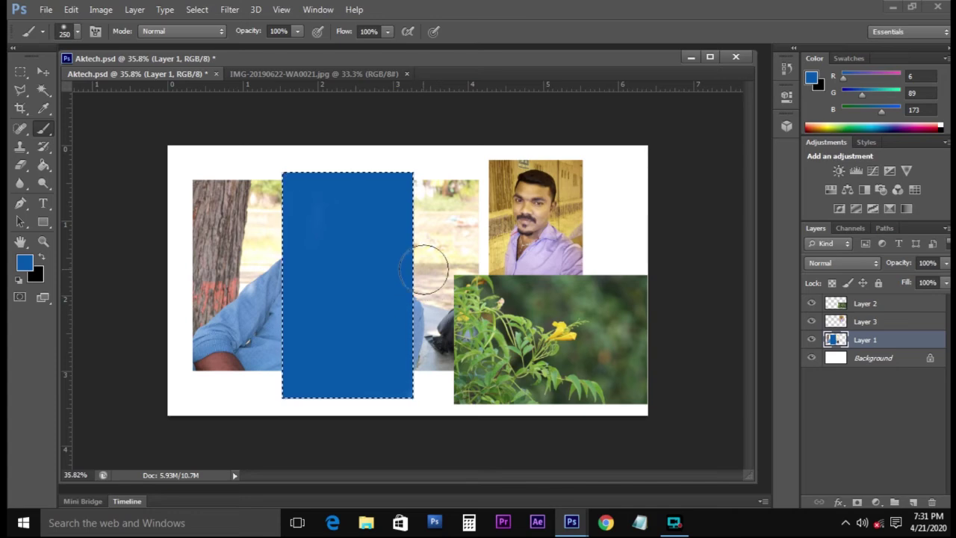
pyautogui.hotkey('ctrl', 'z')
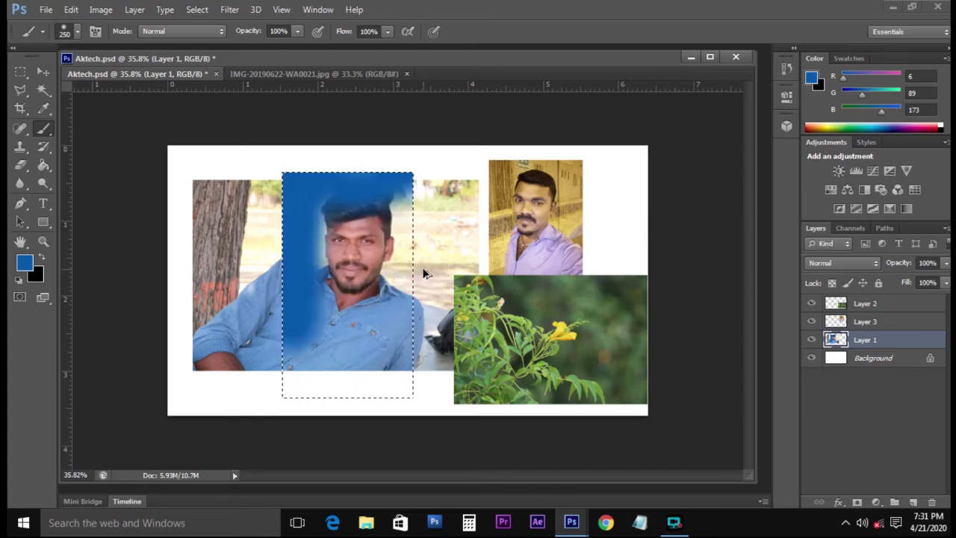
pyautogui.hotkey('ctrl', 'alt', 'z')
pyautogui.hotkey('ctrl', 'd')
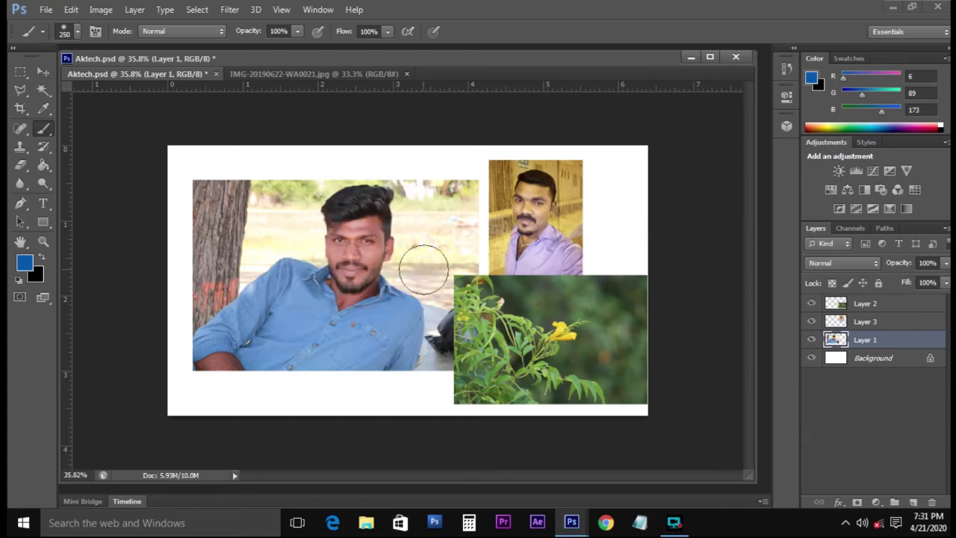
pyautogui.click(20, 71)
pyautogui.moveTo(271, 178); pyautogui.dragTo(444, 391)
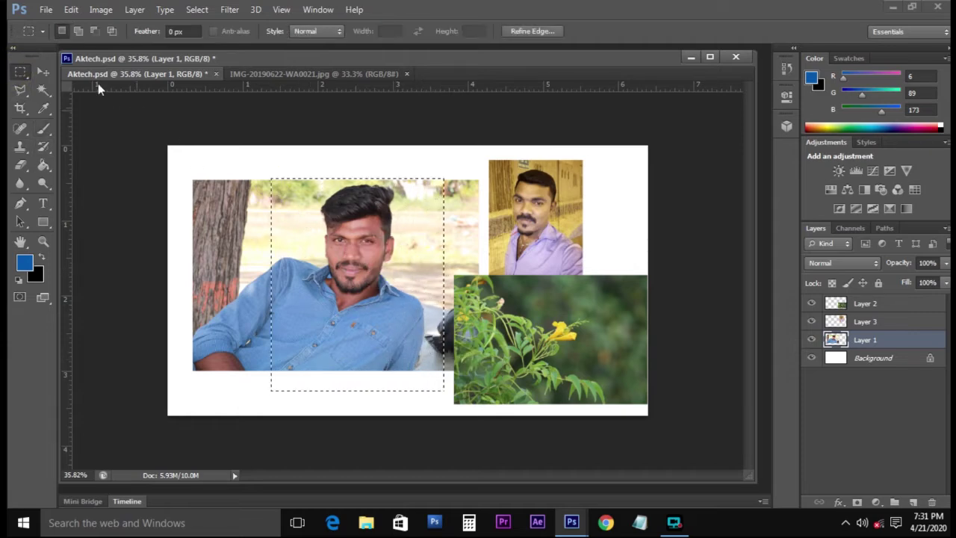
# Step: Refine the marquee using Add, Subtract and Intersect rectangles around the man's face and upper body
pyautogui.click(78, 31)
pyautogui.moveTo(239, 159); pyautogui.dragTo(545, 304)
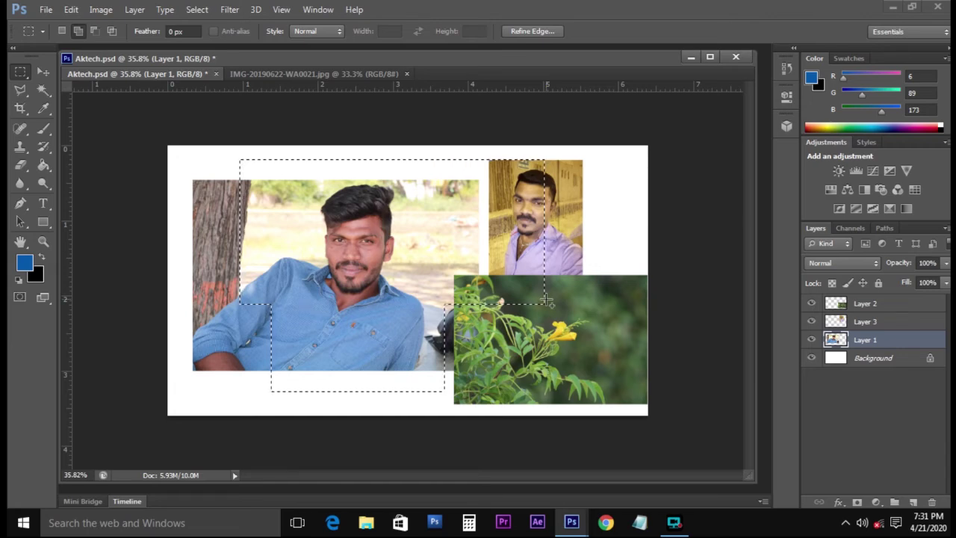
pyautogui.click(95, 33)
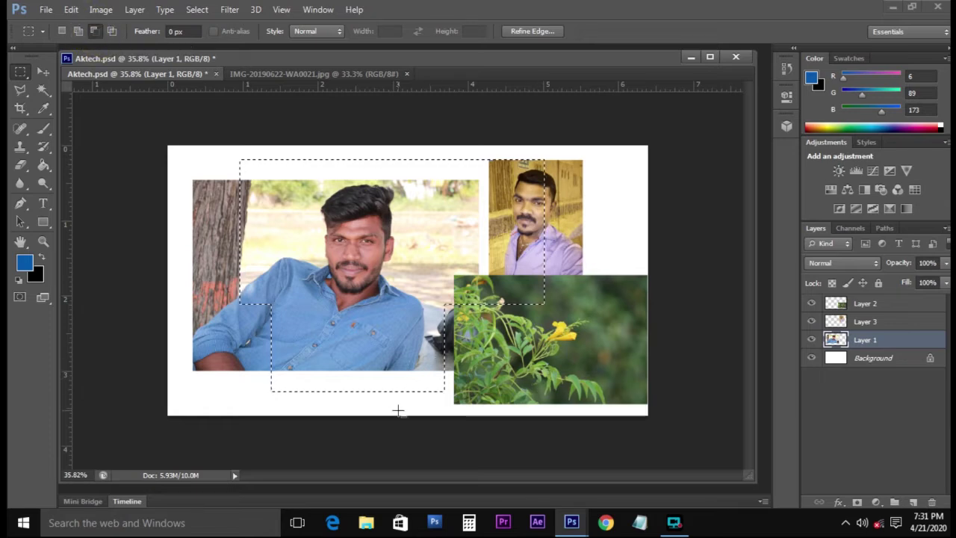
pyautogui.moveTo(428, 389); pyautogui.dragTo(600, 99)
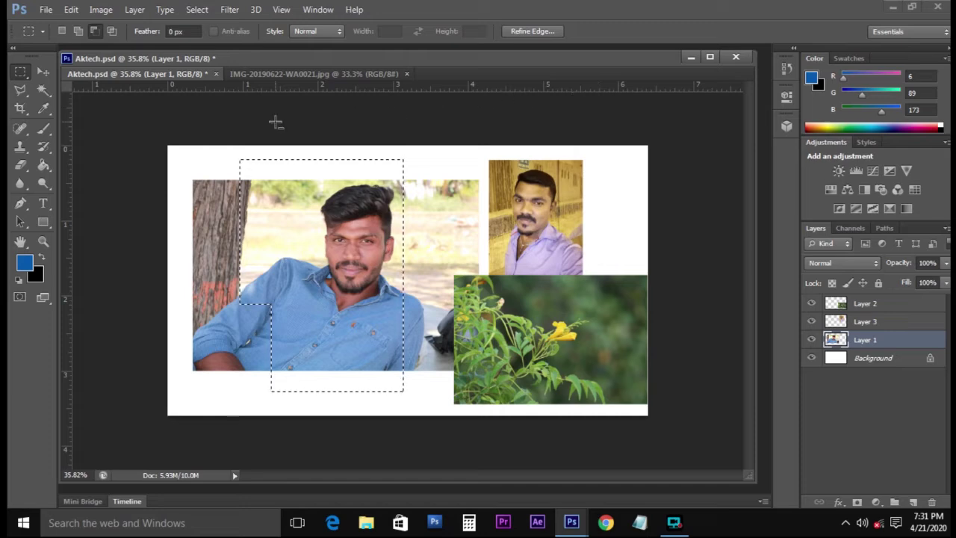
pyautogui.click(111, 32)
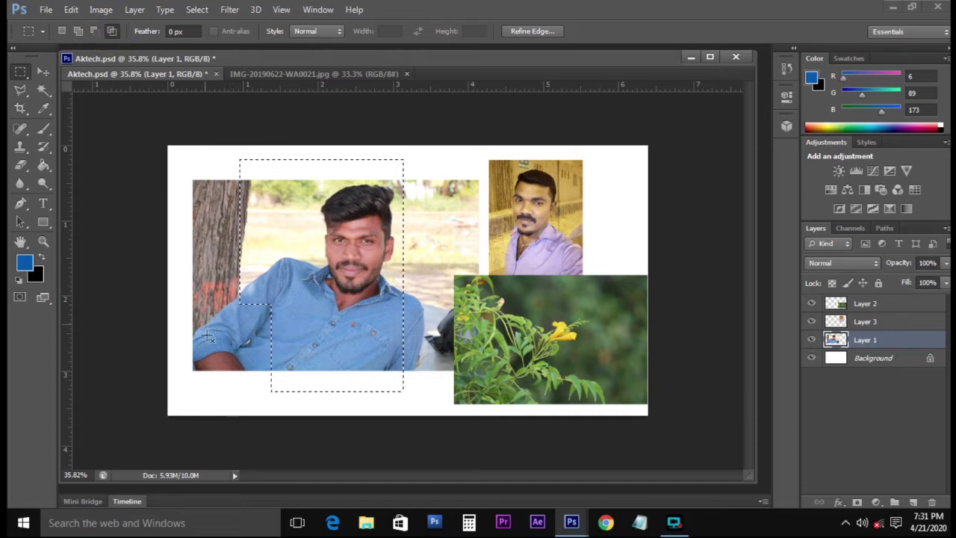
pyautogui.moveTo(200, 355); pyautogui.dragTo(463, 195)
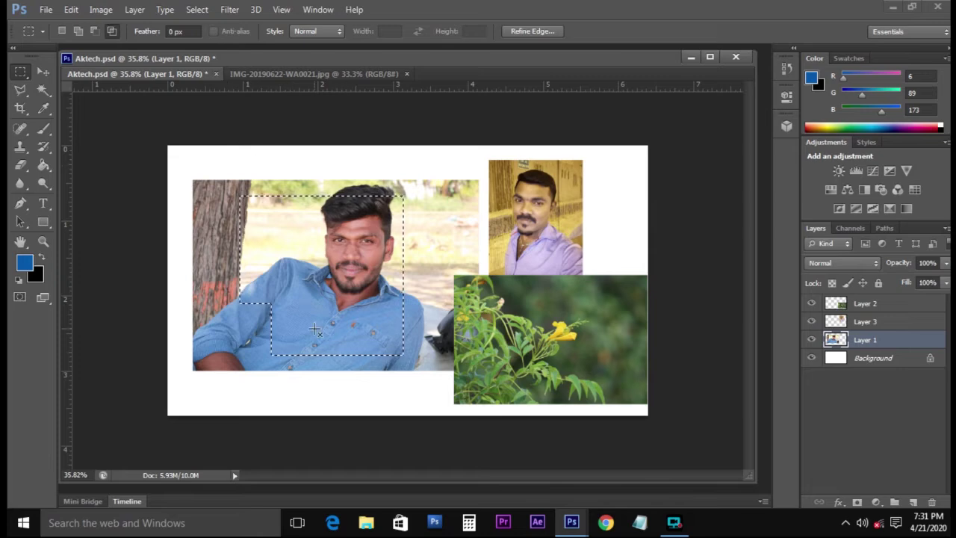
# Step: Drag the selected piece of the portrait right, then undo the move and deselect
pyautogui.press('v')
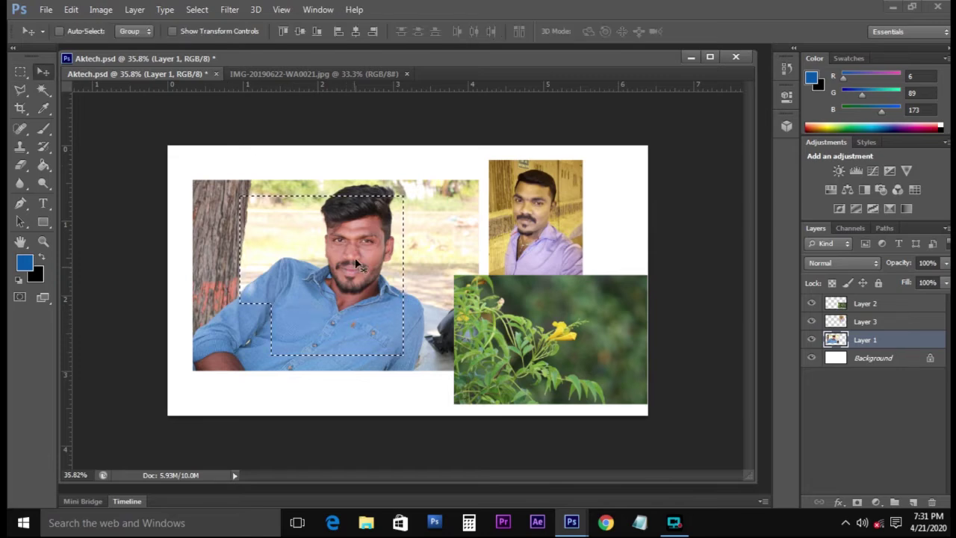
pyautogui.moveTo(363, 258); pyautogui.dragTo(486, 247)
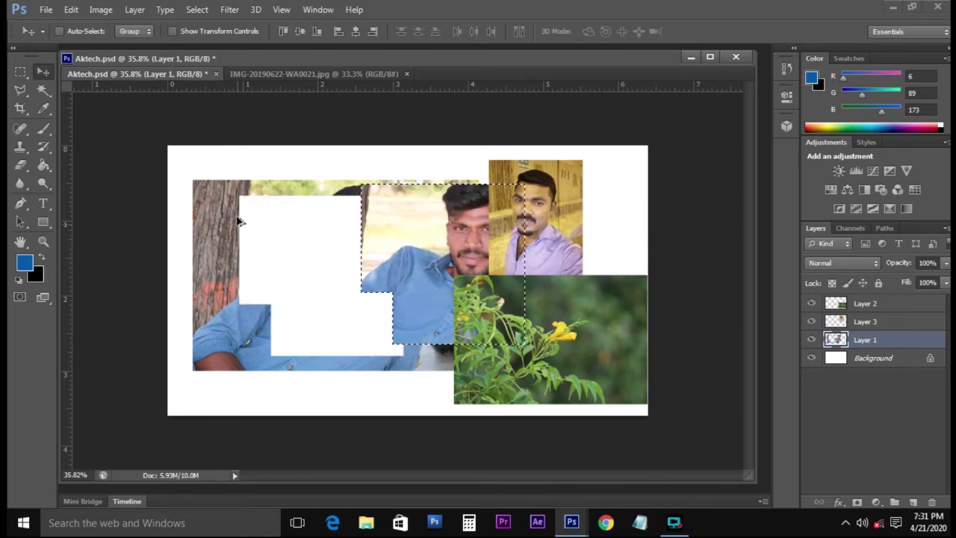
pyautogui.press('alt')
pyautogui.scroll(6, 215, 212)
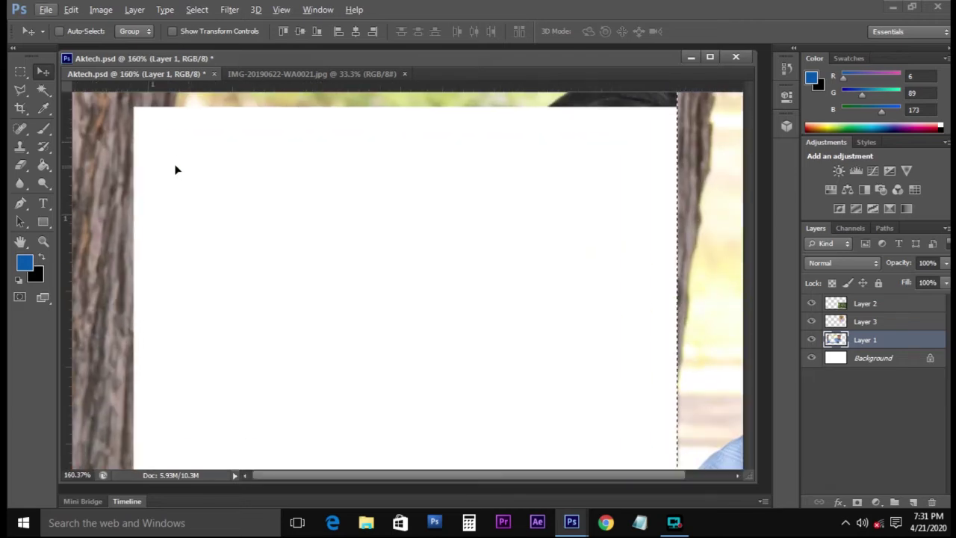
pyautogui.moveTo(175, 145); pyautogui.dragTo(214, 203)
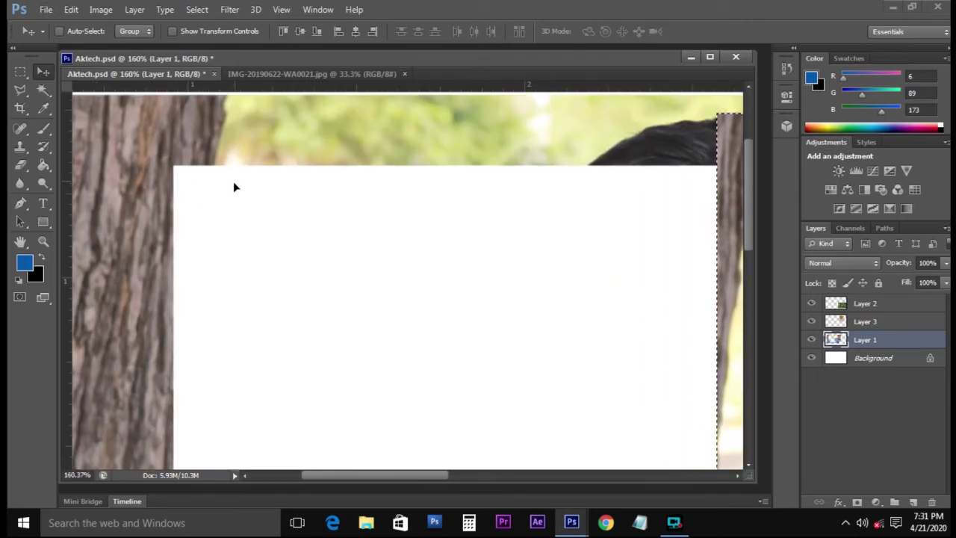
pyautogui.scroll(-2, 227, 167)
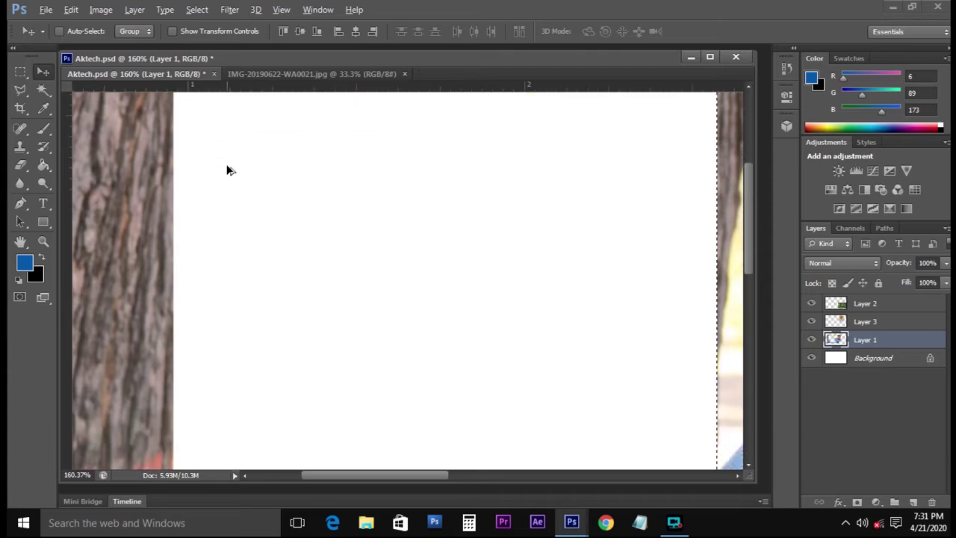
pyautogui.scroll(-2, 231, 169)
pyautogui.scroll(-4, 231, 170)
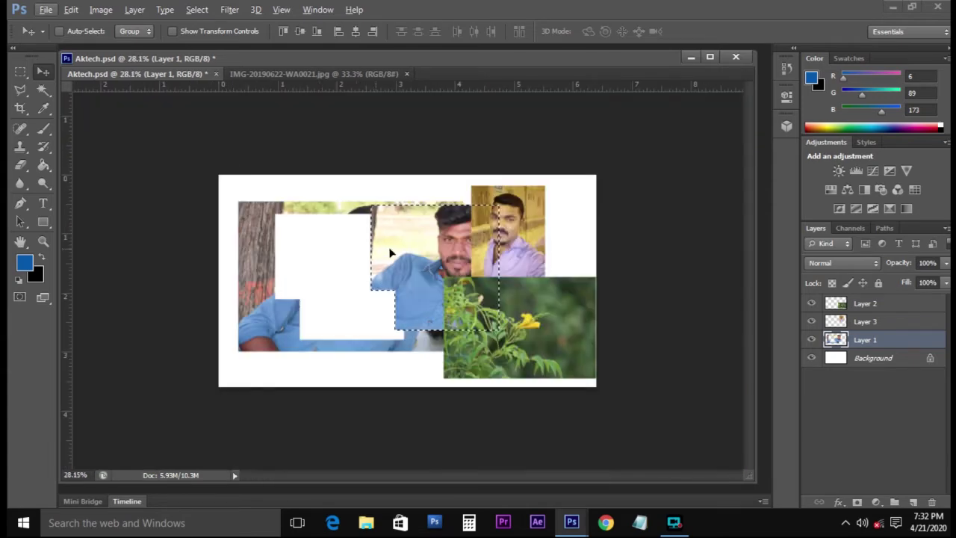
pyautogui.hotkey('ctrl', 'z')
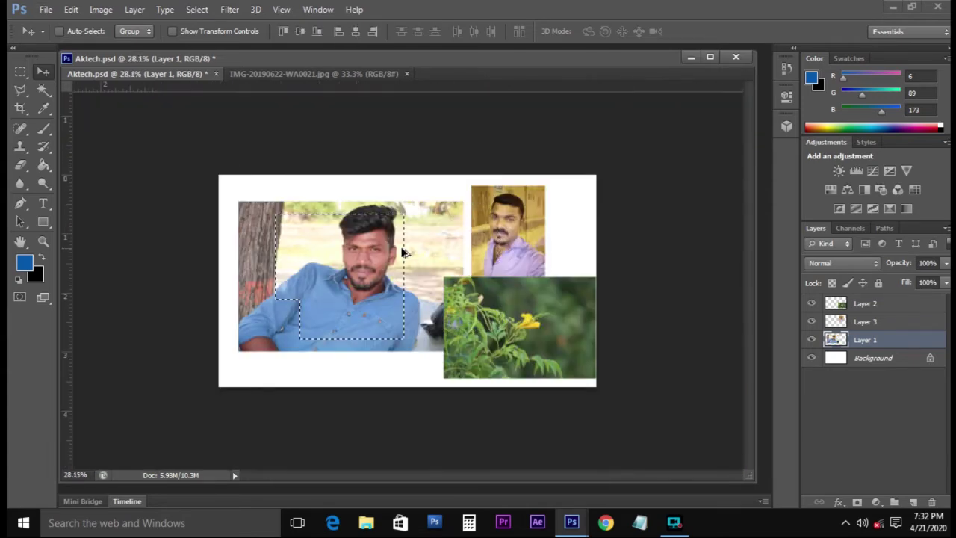
pyautogui.hotkey('ctrl', 'd')
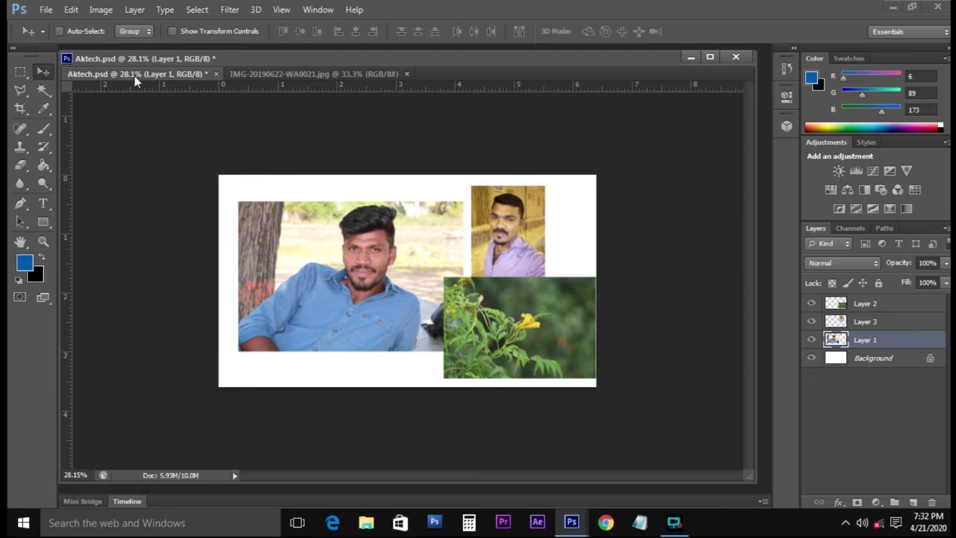
pyautogui.click(21, 74)
pyautogui.click(174, 32)
pyautogui.write('8')
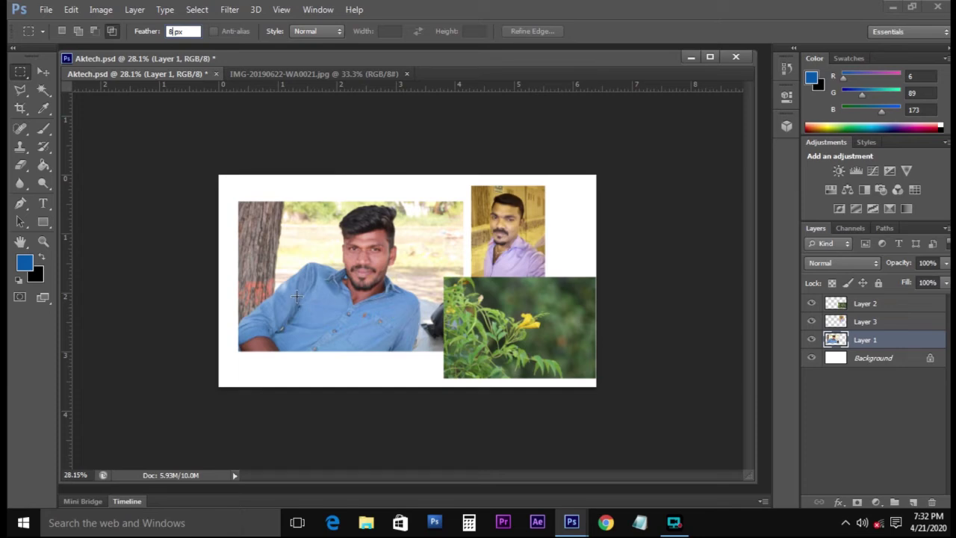
pyautogui.click(322, 281)
pyautogui.moveTo(300, 314); pyautogui.dragTo(413, 179)
pyautogui.hotkey('ctrl', '+')
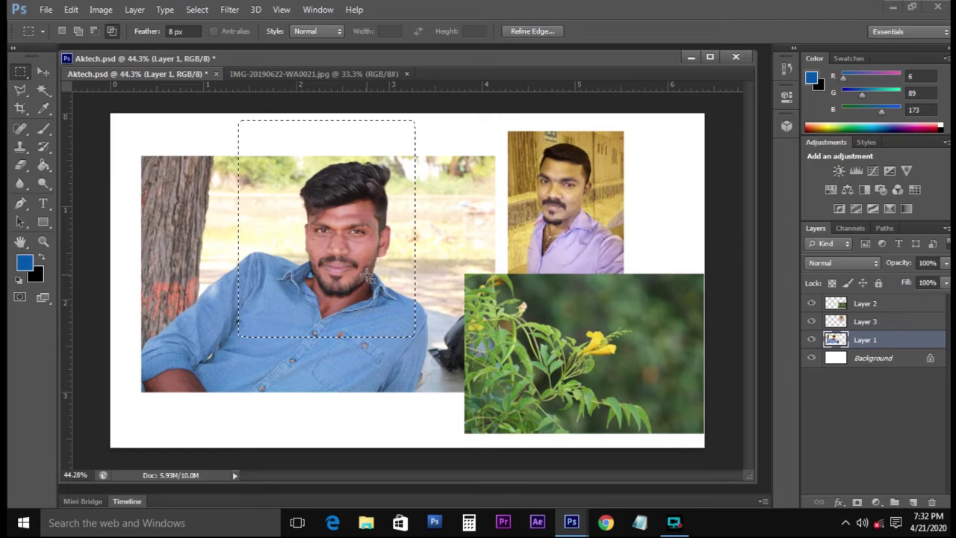
pyautogui.press('v')
pyautogui.moveTo(344, 196); pyautogui.dragTo(452, 214)
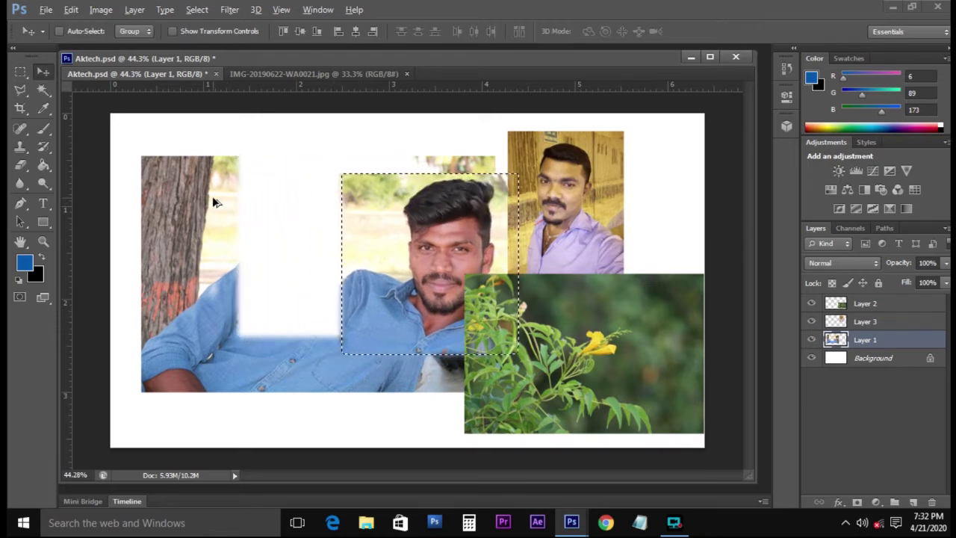
pyautogui.scroll(2, 213, 195)
pyautogui.scroll(3, 208, 203)
pyautogui.scroll(-2, 267, 253)
pyautogui.scroll(-2, 265, 250)
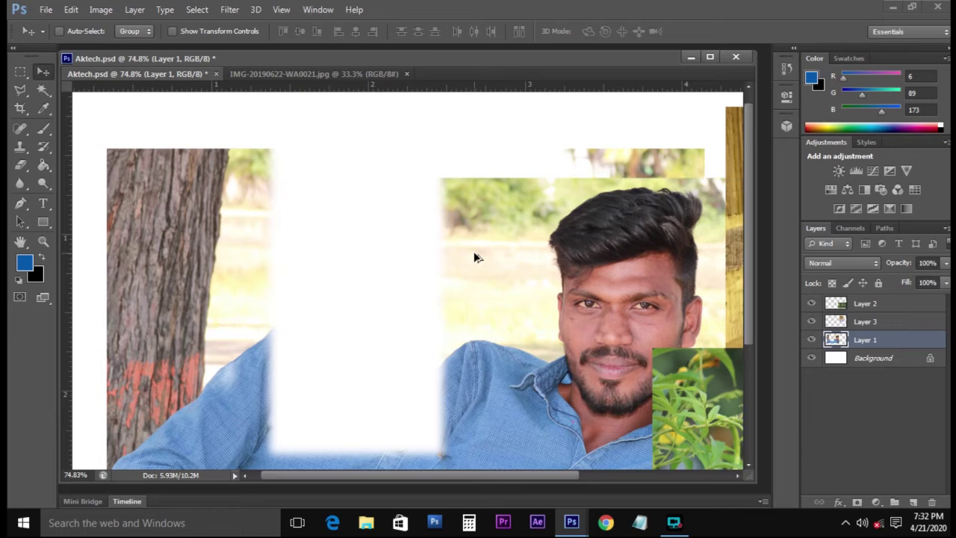
pyautogui.hotkey('ctrl', 'z')
pyautogui.scroll(-5, 474, 251)
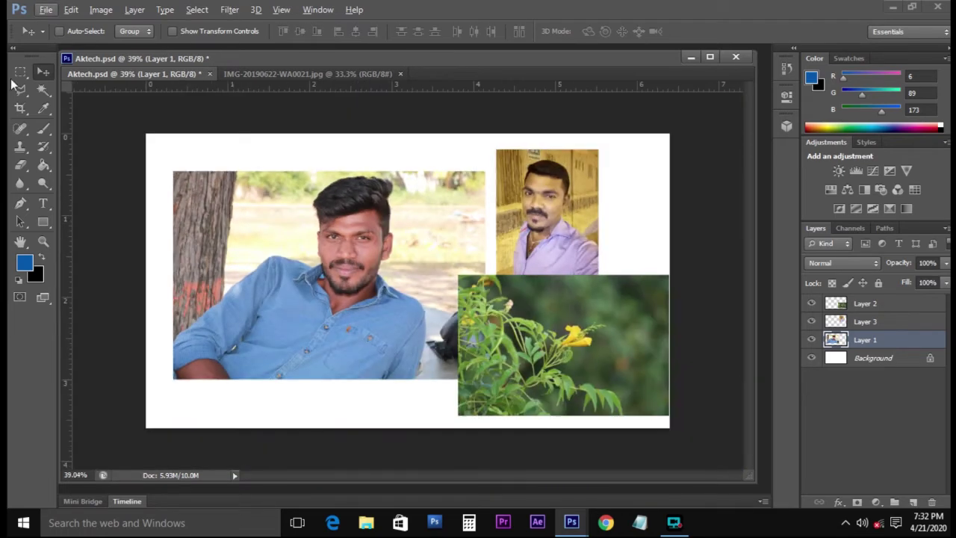
# Step: Test blue paint in an elliptical selection, undo and deselect, then choose the Single Row Marquee Tool
pyautogui.rightClick(21, 73)
pyautogui.click(82, 79)
pyautogui.moveTo(240, 348); pyautogui.dragTo(467, 139)
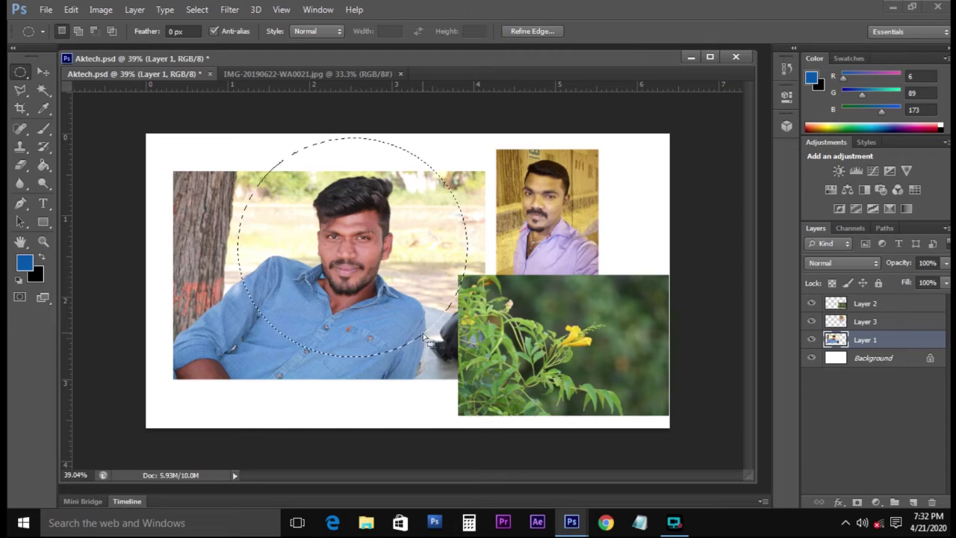
pyautogui.click(44, 128)
pyautogui.moveTo(269, 175)
pyautogui.mouseDown()
pyautogui.moveTo(257, 299)
pyautogui.moveTo(303, 211)
pyautogui.moveTo(338, 200)
pyautogui.mouseUp()
pyautogui.hotkey('ctrl', 'z')
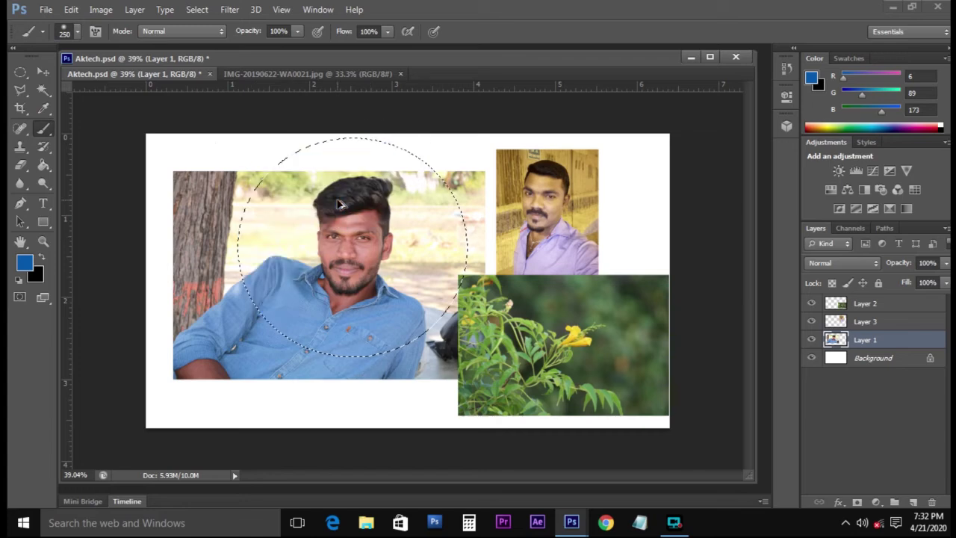
pyautogui.hotkey('ctrl', 'd')
pyautogui.click(22, 72)
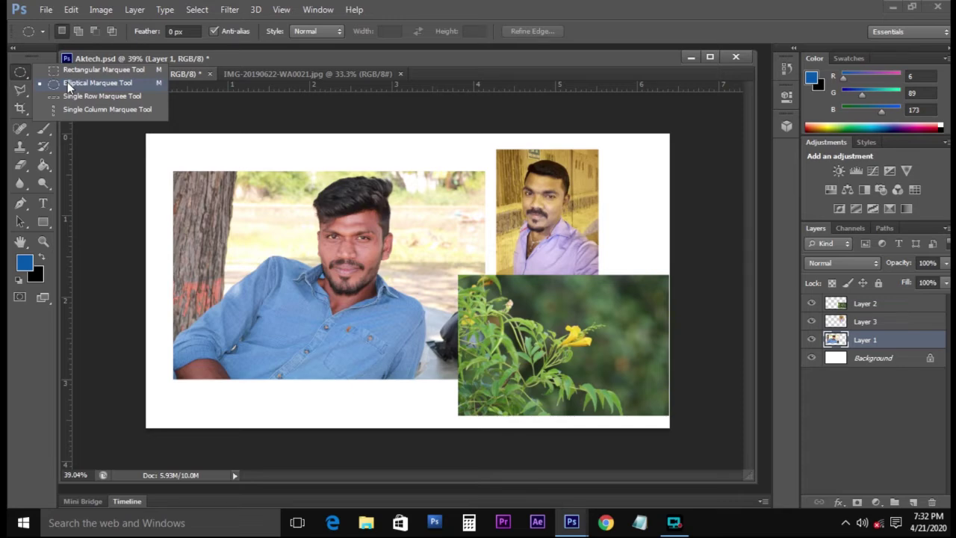
pyautogui.click(121, 95)
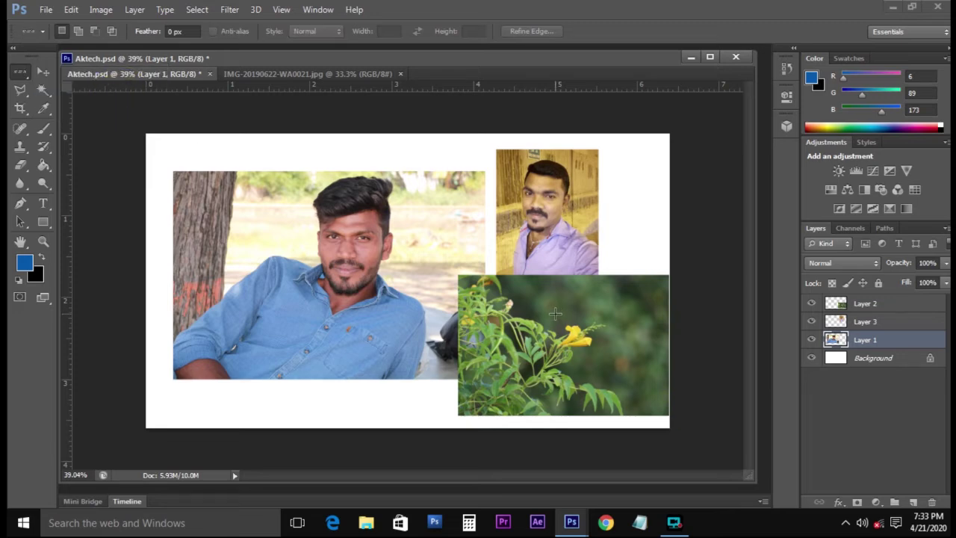
# Step: Move and enlarge the flower photo on Layer 2 to cover the whole canvas
pyautogui.press('v')
pyautogui.rightClick(553, 313)
pyautogui.click(577, 320)
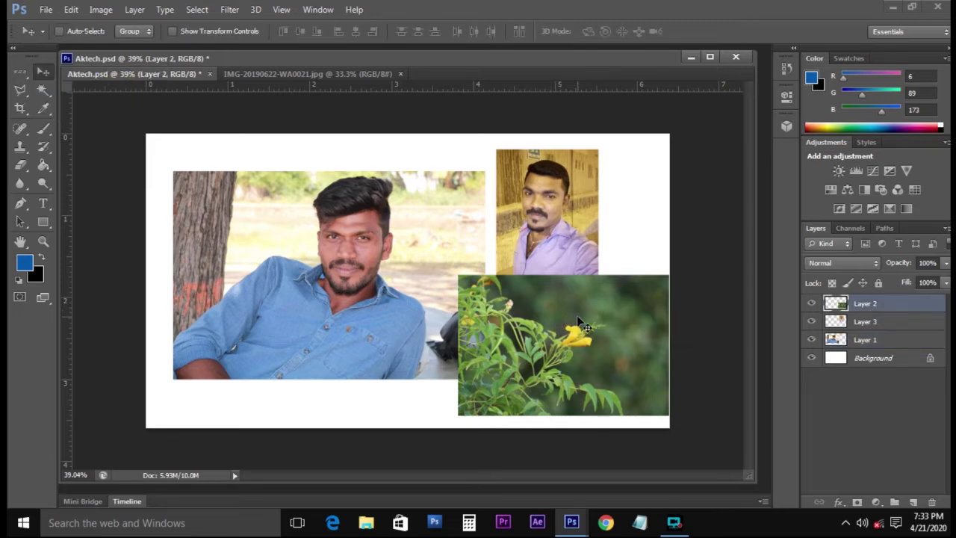
pyautogui.hotkey('ctrl', 't')
pyautogui.moveTo(580, 323); pyautogui.dragTo(422, 267)
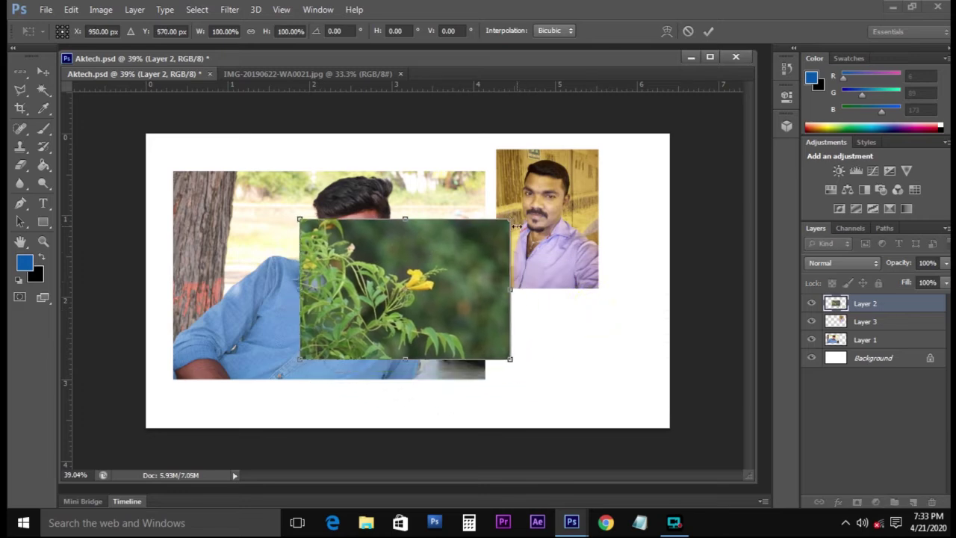
pyautogui.moveTo(508, 223); pyautogui.dragTo(673, 111)
pyautogui.doubleClick(611, 219)
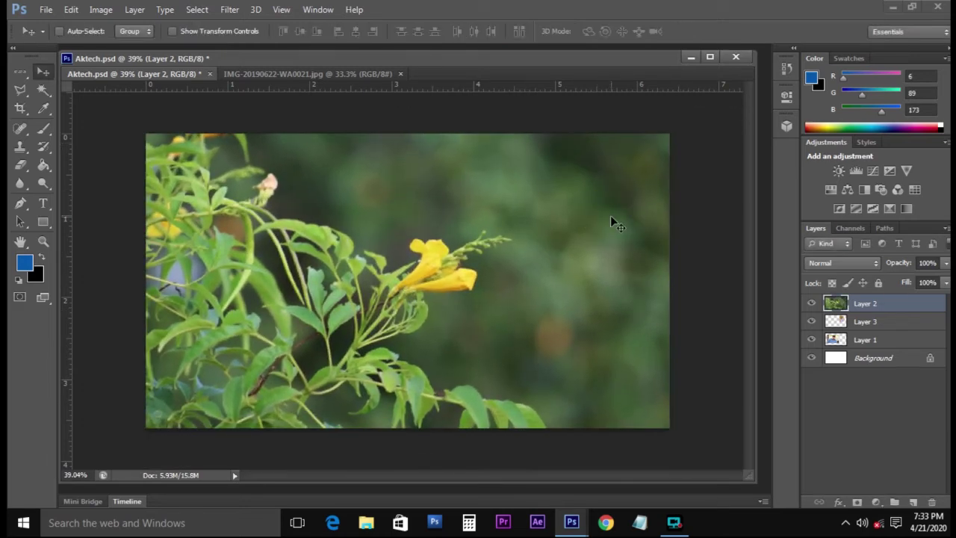
# Step: Send Layer 2 down twice so it sits beneath both portraits
pyautogui.hotkey('ctrl', '[')
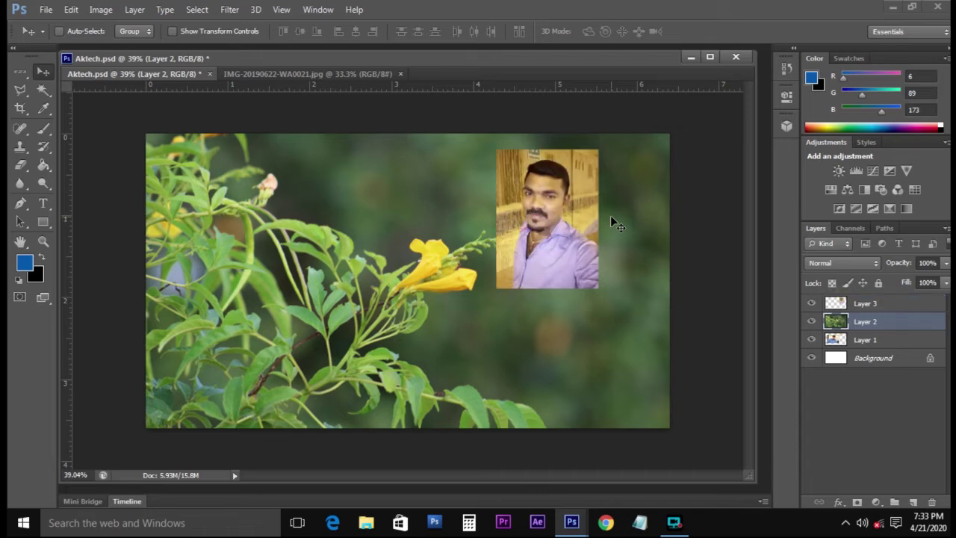
pyautogui.hotkey('ctrl', '[')
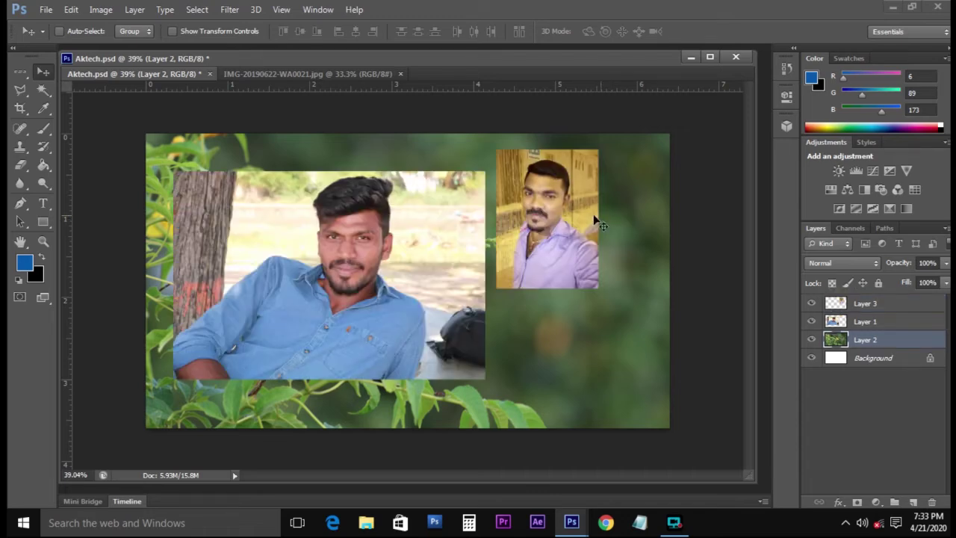
pyautogui.rightClick(620, 208)
pyautogui.click(631, 218)
pyautogui.click(861, 346)
pyautogui.click(20, 72)
pyautogui.moveTo(152, 294); pyautogui.dragTo(531, 247)
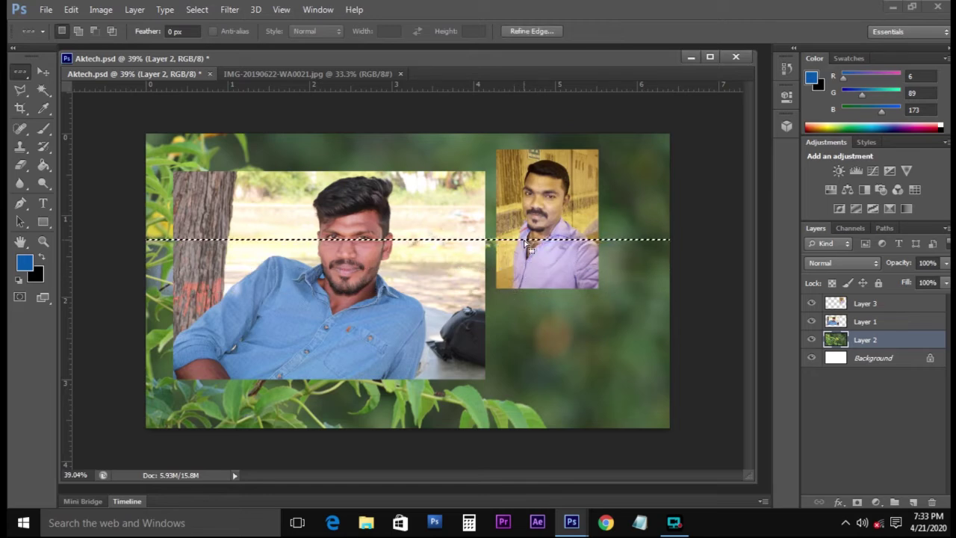
pyautogui.press('v')
pyautogui.press('alt')
pyautogui.hotkey('ctrl', 't')
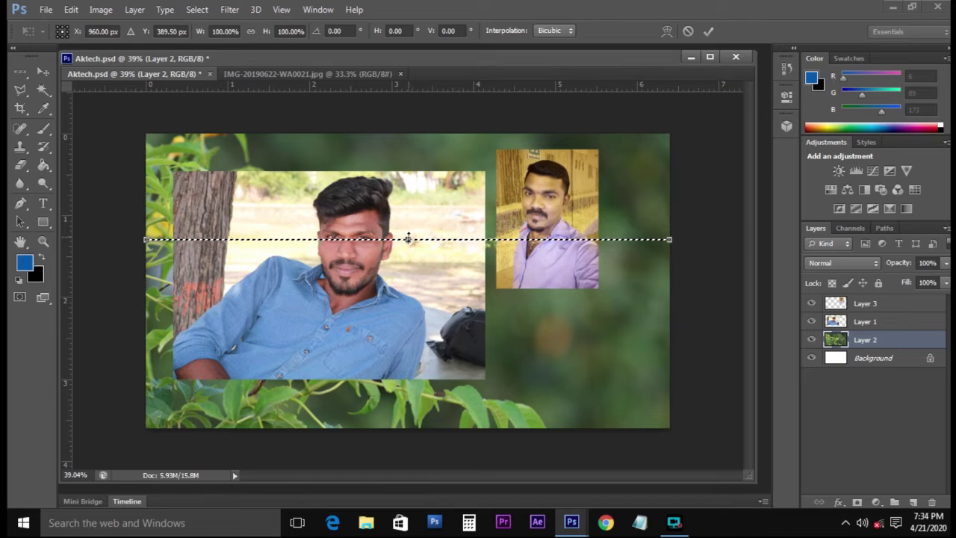
pyautogui.moveTo(409, 238); pyautogui.dragTo(440, 107)
pyautogui.moveTo(409, 239); pyautogui.dragTo(422, 448)
pyautogui.press('Return')
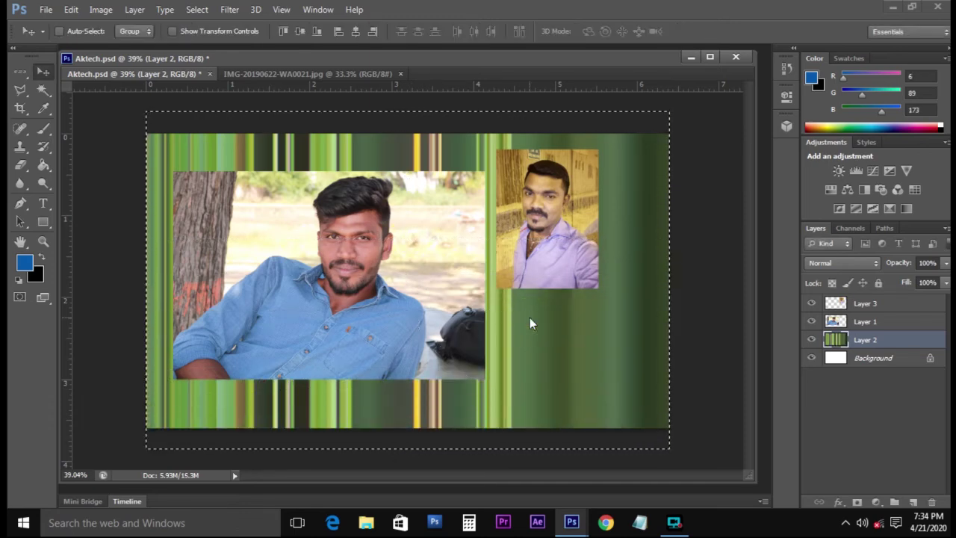
pyautogui.hotkey('ctrl', 'd')
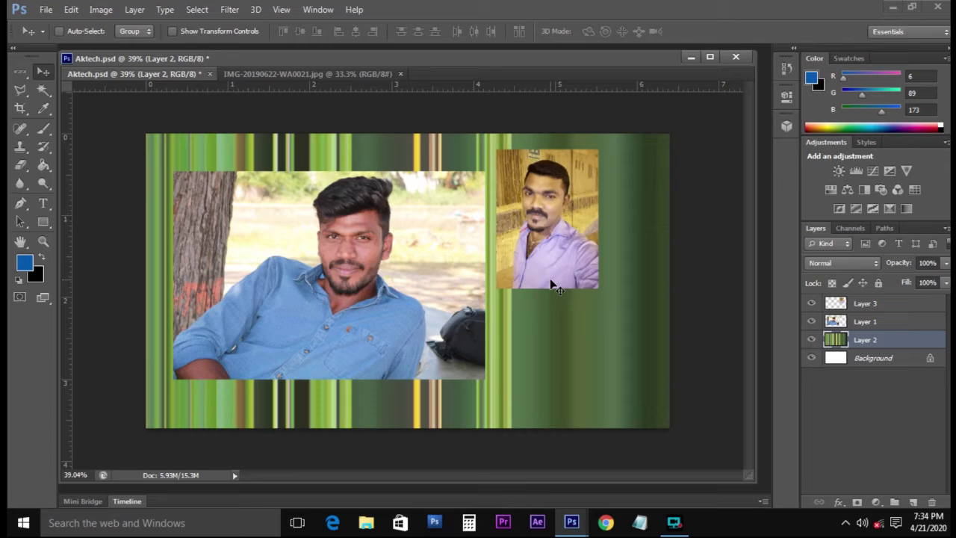
pyautogui.hotkey('ctrl', 'alt', 'z')
pyautogui.hotkey('ctrl', 'alt', 'z')
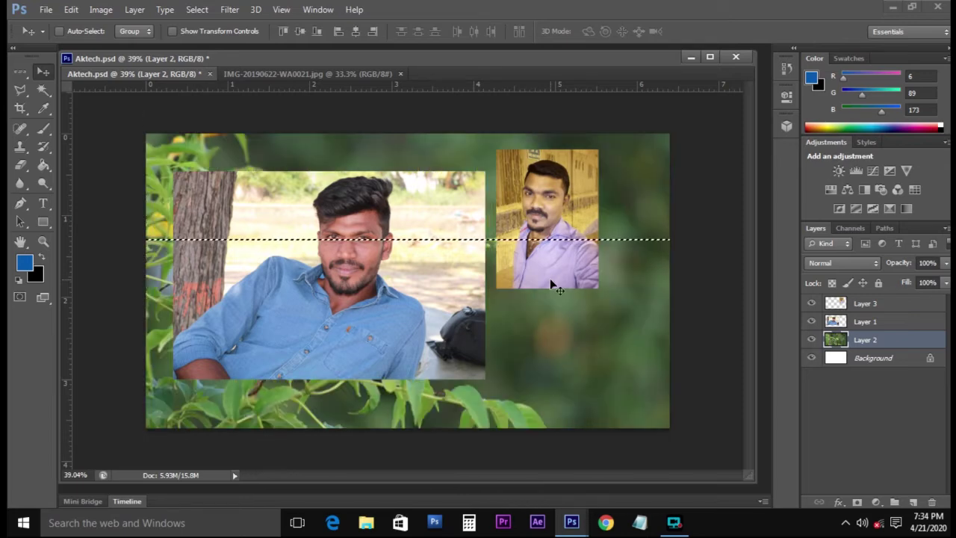
pyautogui.click(25, 72)
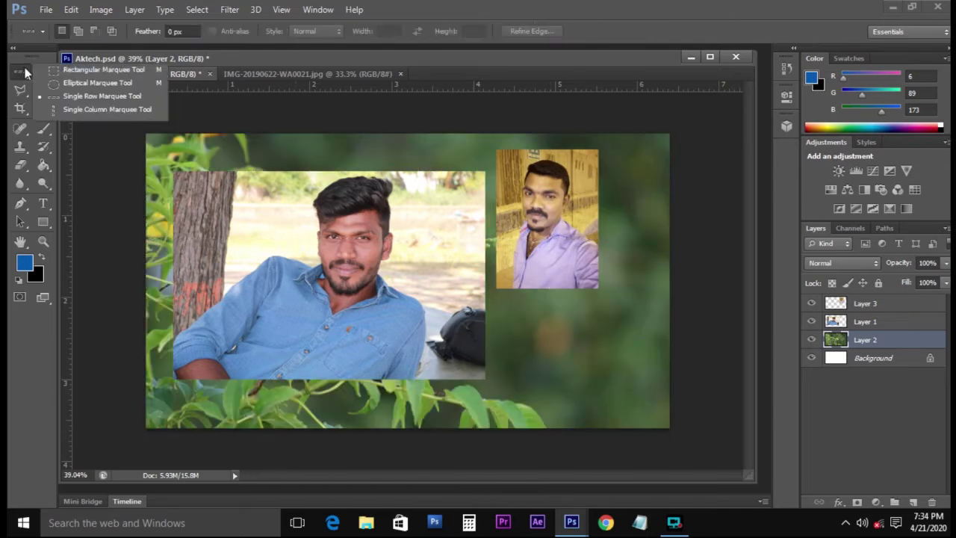
pyautogui.click(113, 110)
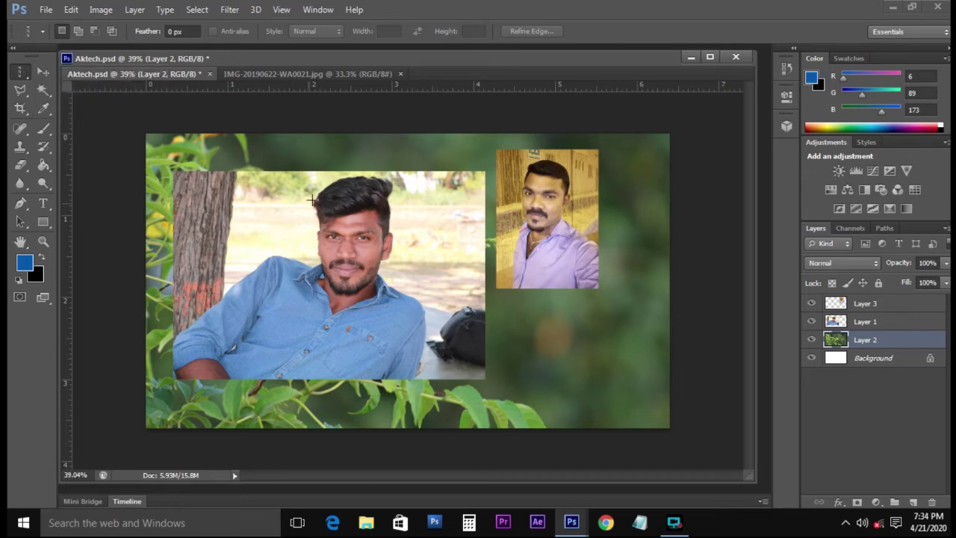
pyautogui.click(420, 144)
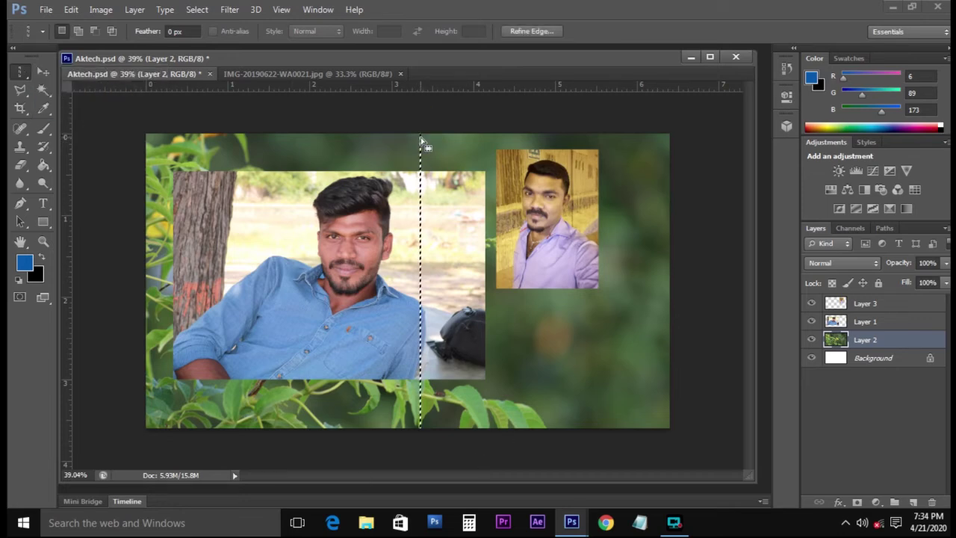
pyautogui.press('v')
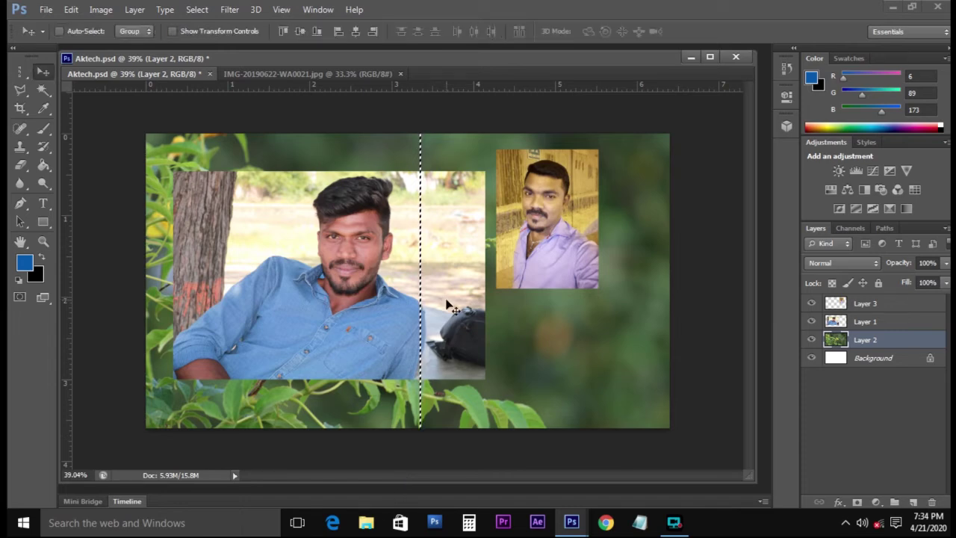
pyautogui.hotkey('ctrl', 't')
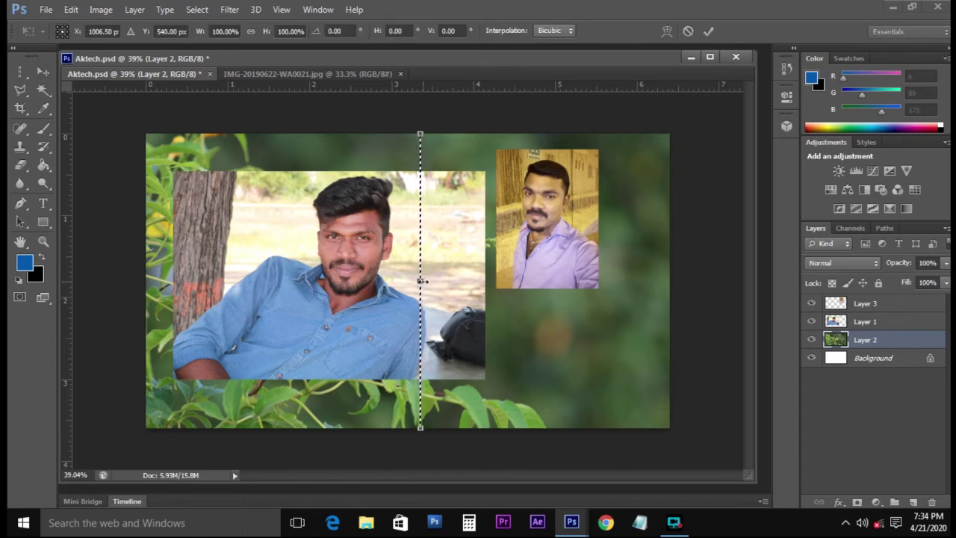
pyautogui.moveTo(421, 280); pyautogui.dragTo(696, 280)
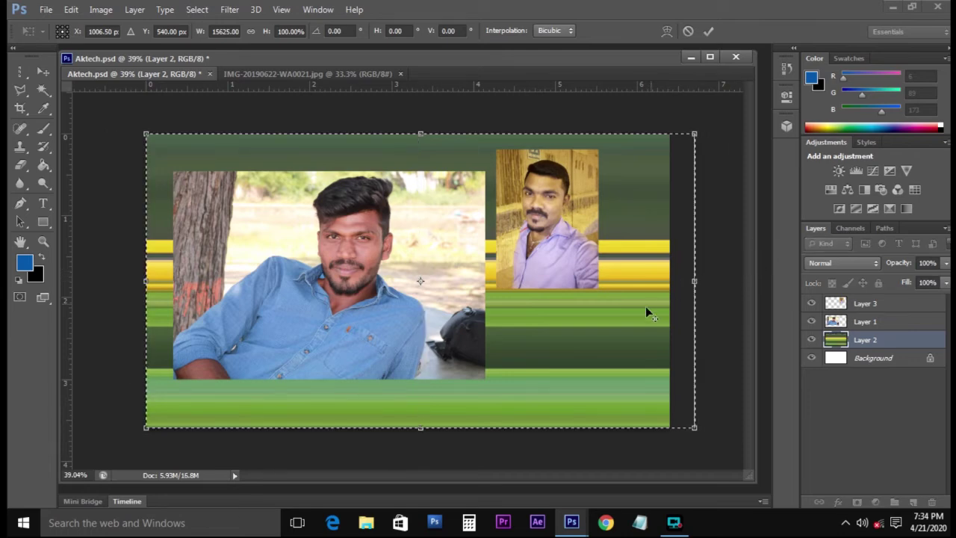
pyautogui.press('Return')
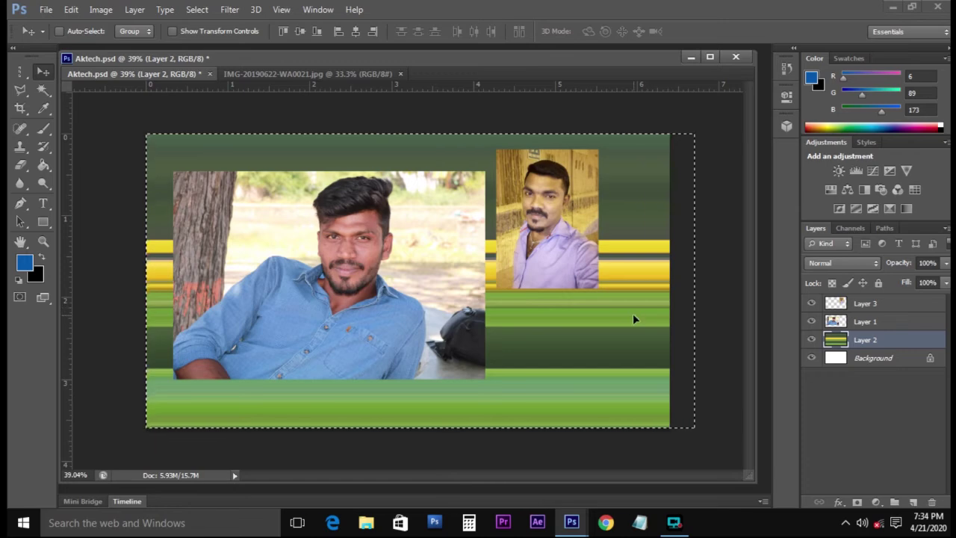
pyautogui.hotkey('ctrl', 'd')
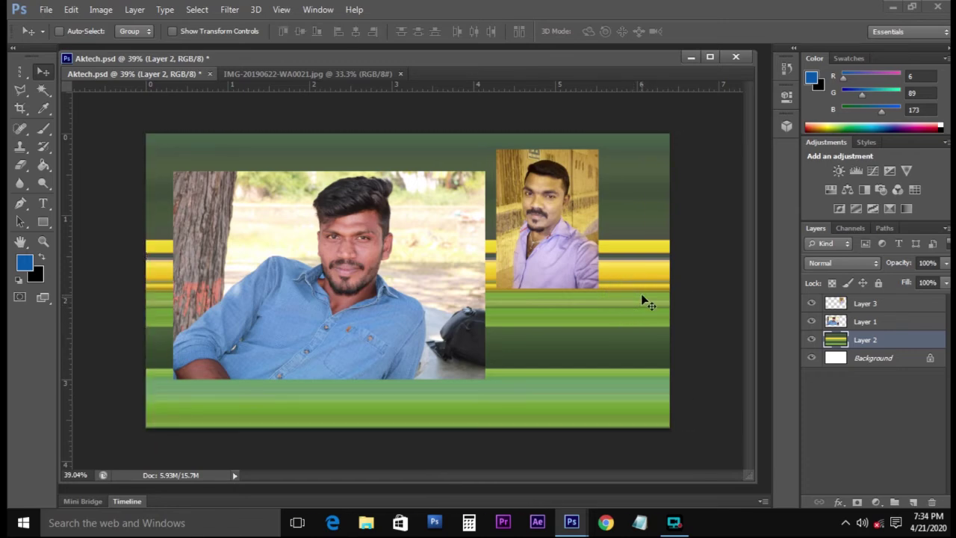
pyautogui.rightClick(655, 253)
pyautogui.click(666, 260)
pyautogui.hotkey('ctrl', 'z')
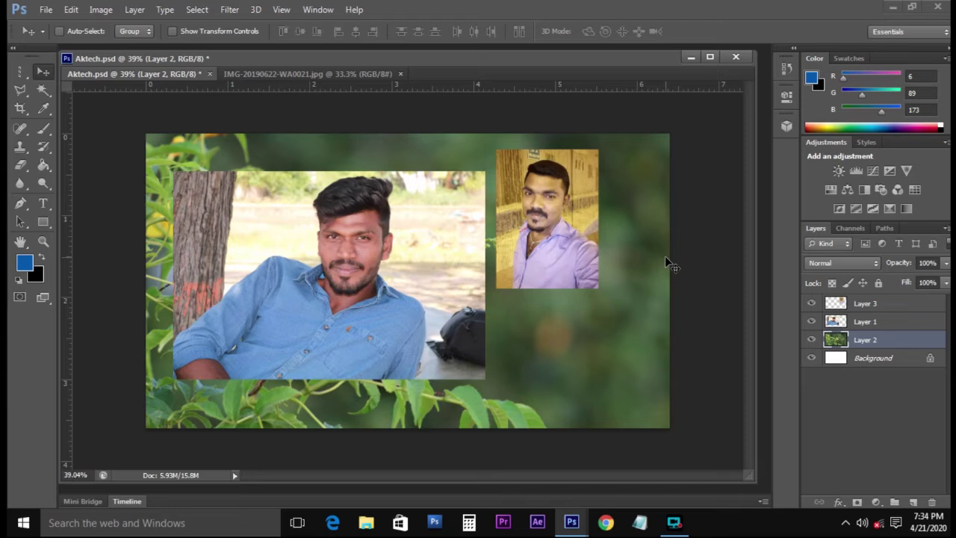
# Step: Try a single-column selection, deselect, and nudge the large portrait slightly
pyautogui.click(20, 71)
pyautogui.click(130, 194)
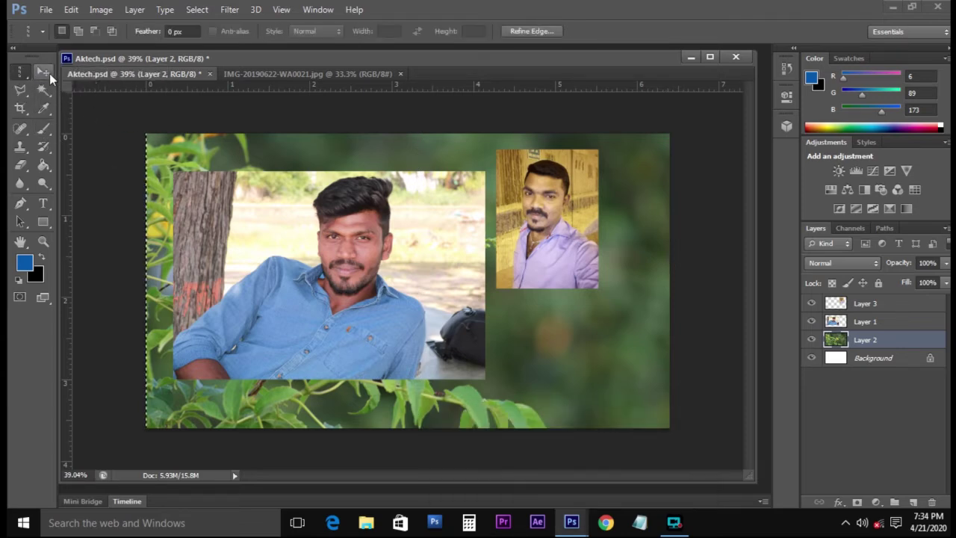
pyautogui.click(47, 72)
pyautogui.hotkey('ctrl', 'd')
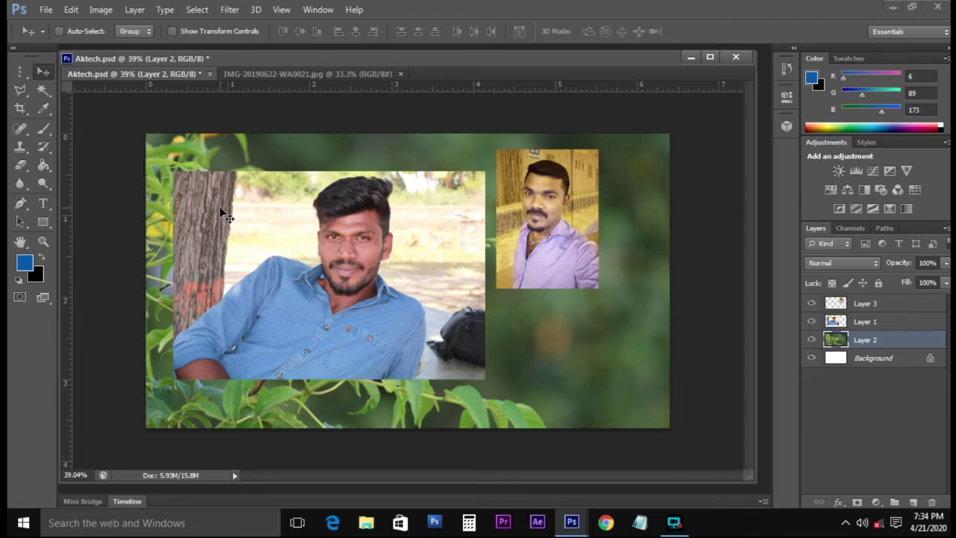
pyautogui.moveTo(221, 211); pyautogui.dragTo(242, 197)
# Step: Close the IMG-20190622 document and open IMG_0790 from the AK Arun folder
pyautogui.click(306, 74)
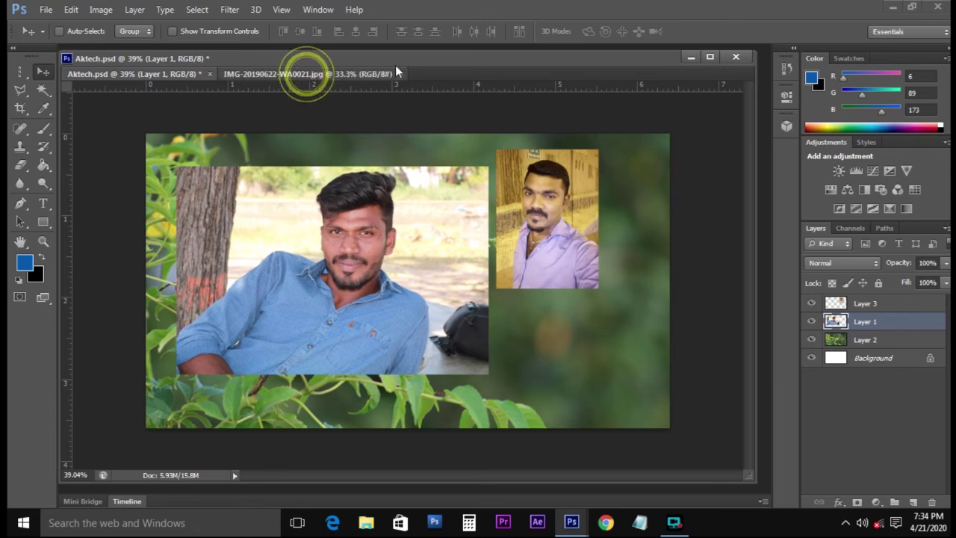
pyautogui.click(401, 74)
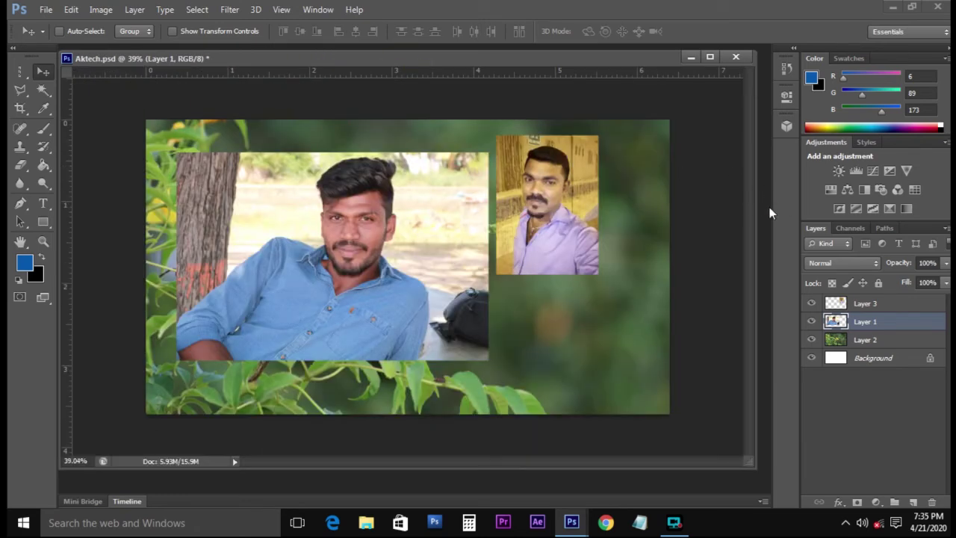
pyautogui.doubleClick(770, 209)
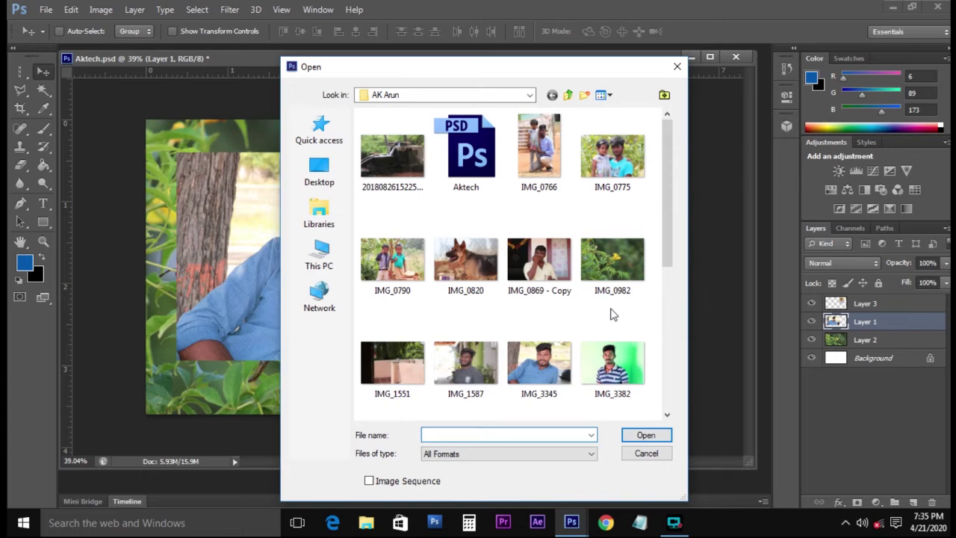
pyautogui.scroll(-3, 611, 314)
pyautogui.scroll(3, 596, 303)
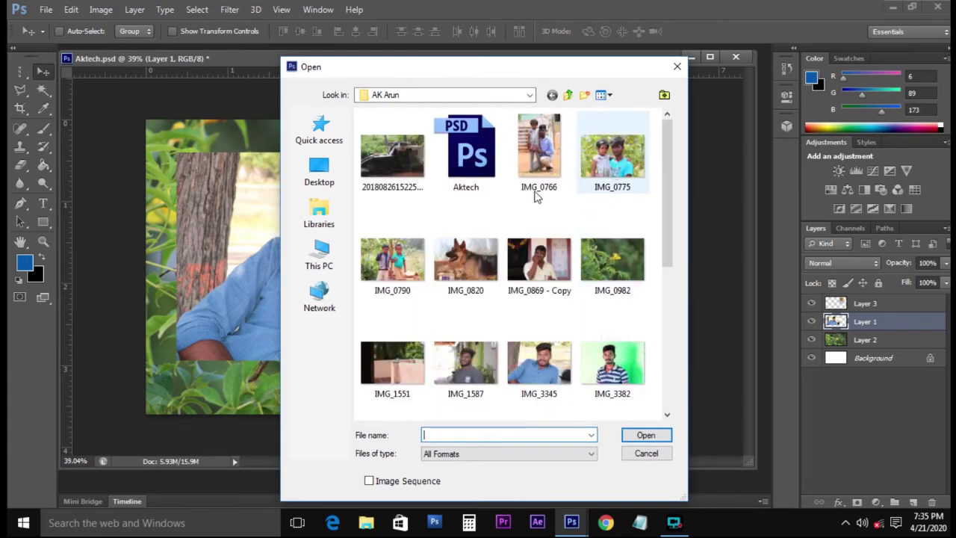
pyautogui.doubleClick(393, 259)
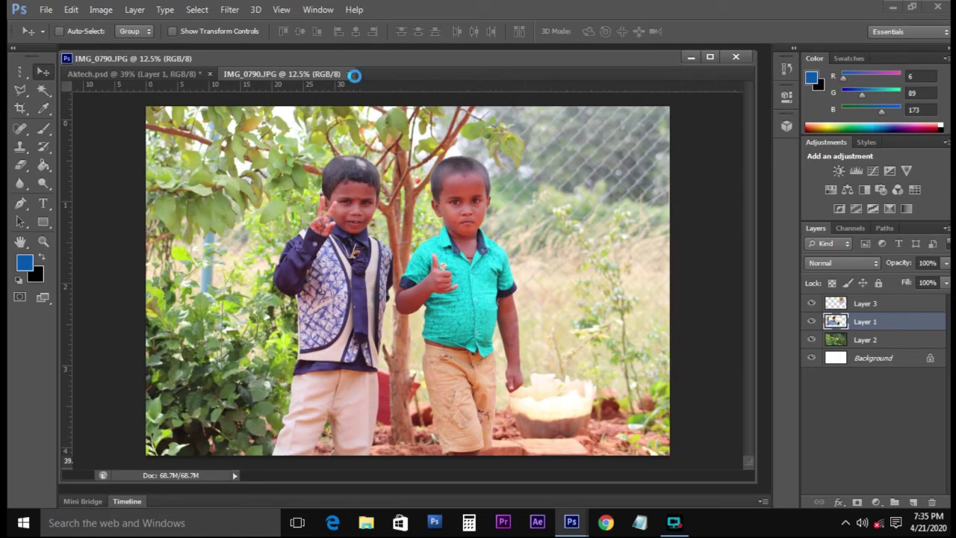
# Step: Float the IMG_0790 children photo and drag it into Aktech.psd as a new layer
pyautogui.moveTo(319, 78); pyautogui.dragTo(375, 108)
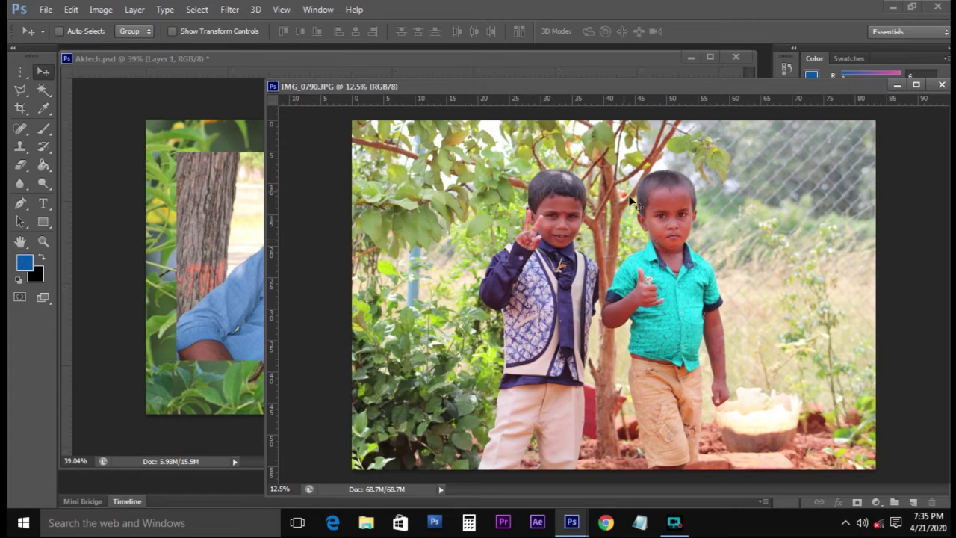
pyautogui.moveTo(633, 202); pyautogui.dragTo(216, 187)
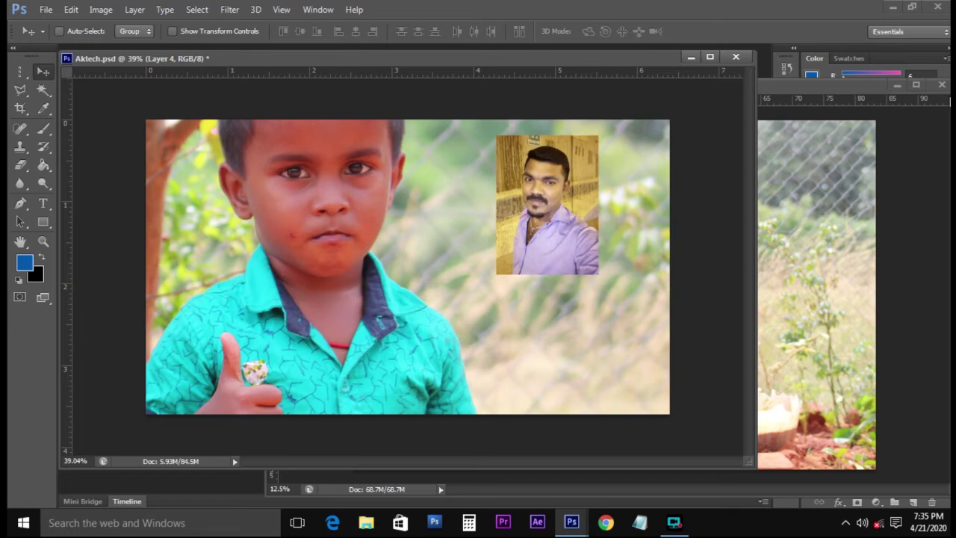
pyautogui.click(942, 86)
pyautogui.hotkey('ctrl', 'r')
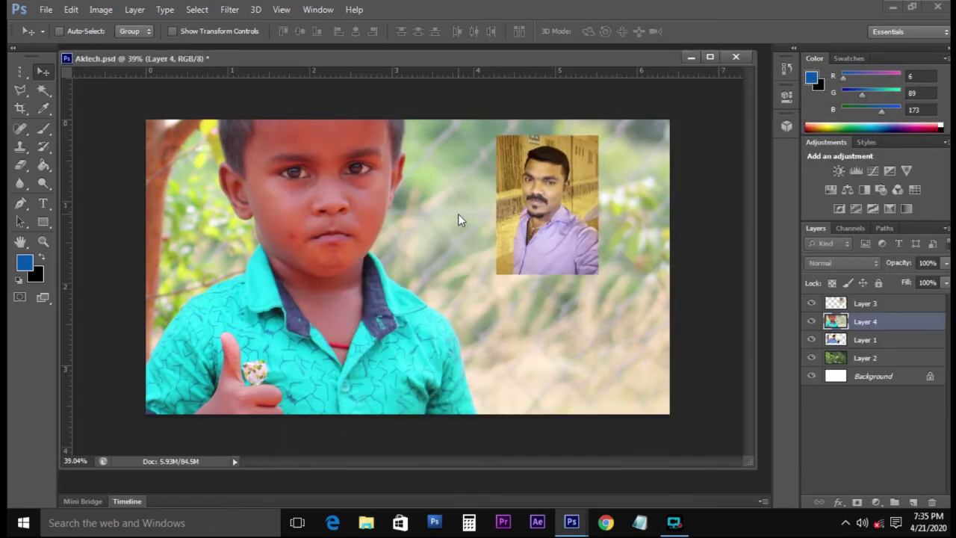
pyautogui.scroll(-5, 458, 213)
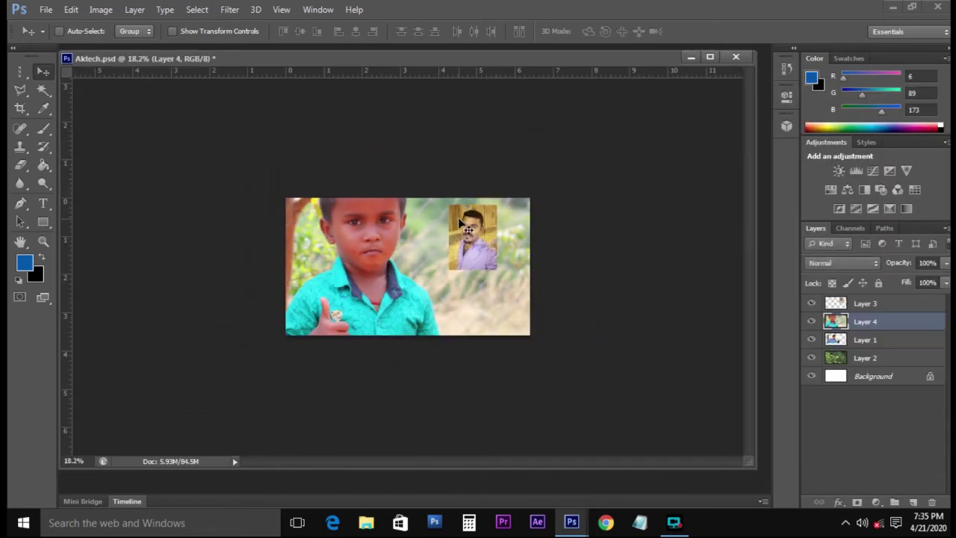
# Step: Shrink the children photo, place it at the lower right, and save the collage
pyautogui.hotkey('ctrl', 't')
pyautogui.moveTo(666, 84); pyautogui.dragTo(360, 301)
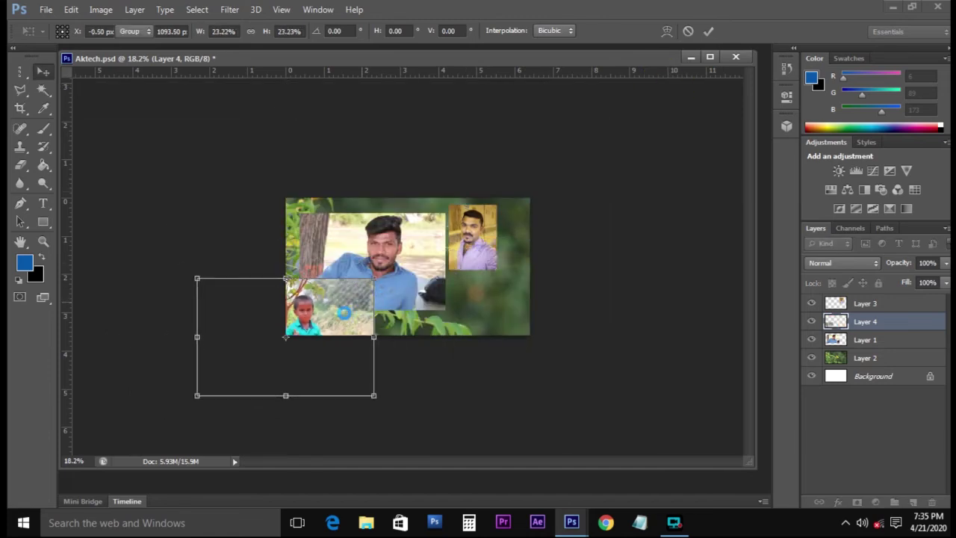
pyautogui.press('Escape')
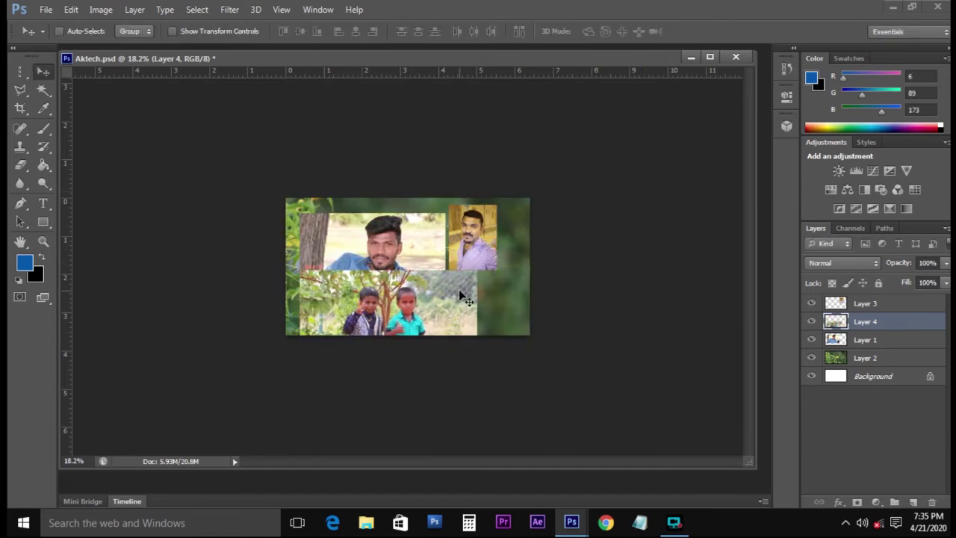
pyautogui.hotkey('ctrl', 't')
pyautogui.moveTo(474, 275); pyautogui.dragTo(521, 285)
pyautogui.press('Return')
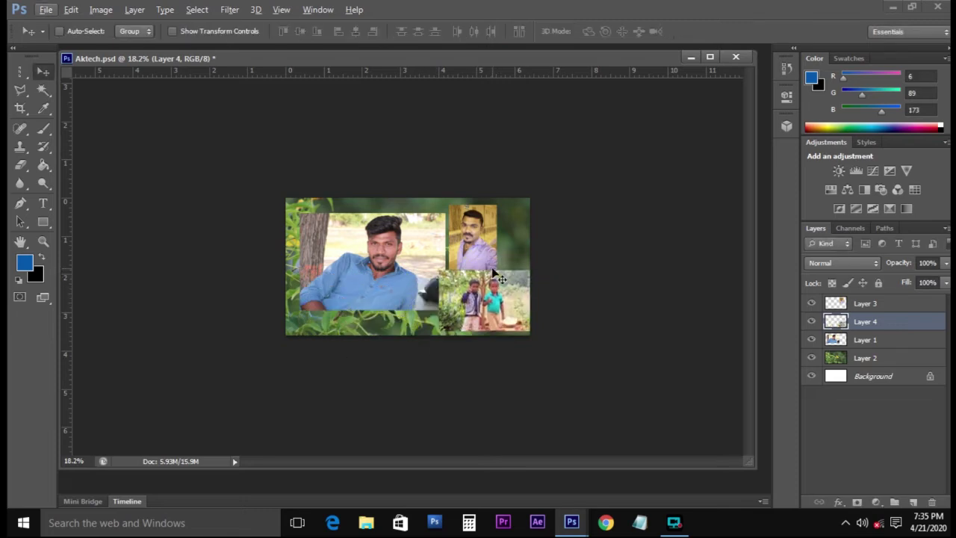
pyautogui.hotkey('ctrl', '0')
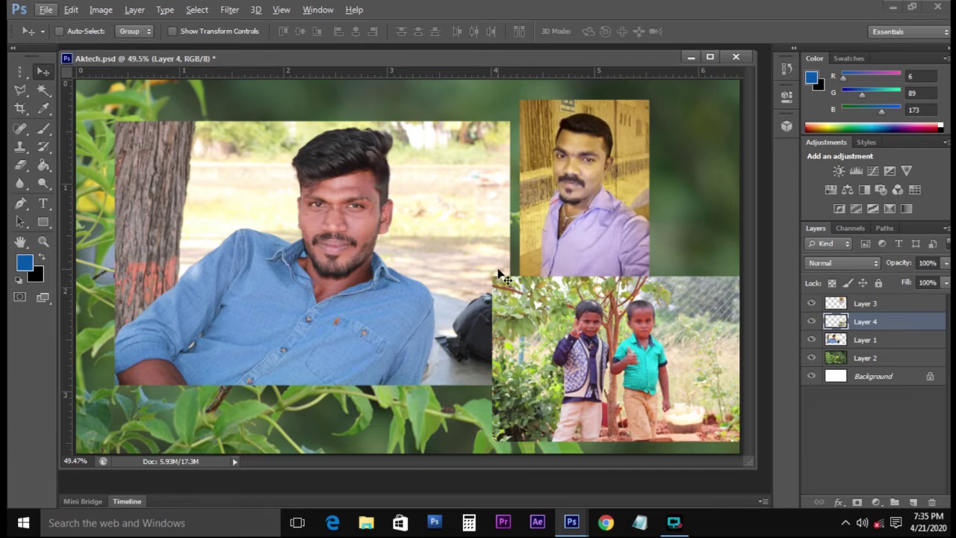
pyautogui.hotkey('ctrl', 's')
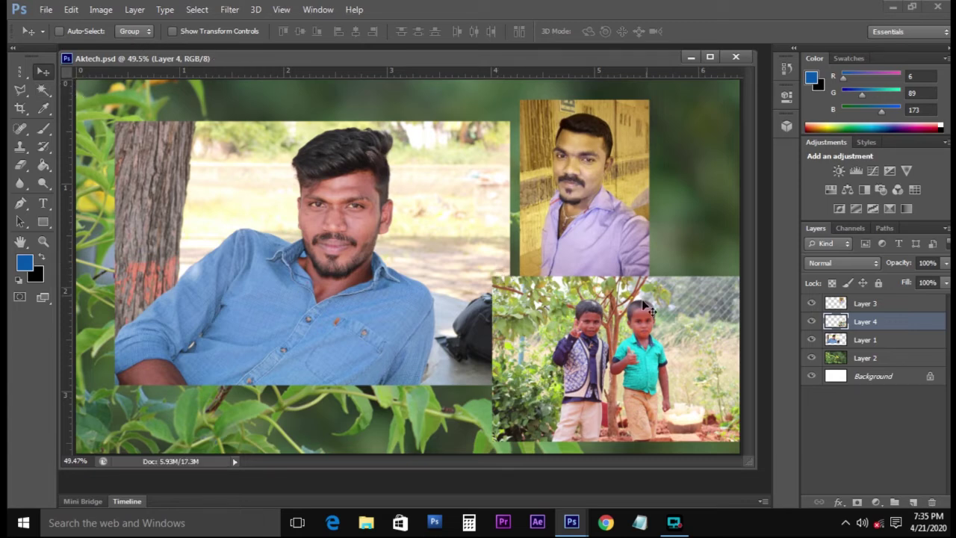
# Step: Nudge the children photo down and left, then remove its trial duplicate copies
pyautogui.moveTo(653, 294)
pyautogui.mouseDown()
pyautogui.moveTo(622, 285)
pyautogui.moveTo(636, 301)
pyautogui.mouseUp()
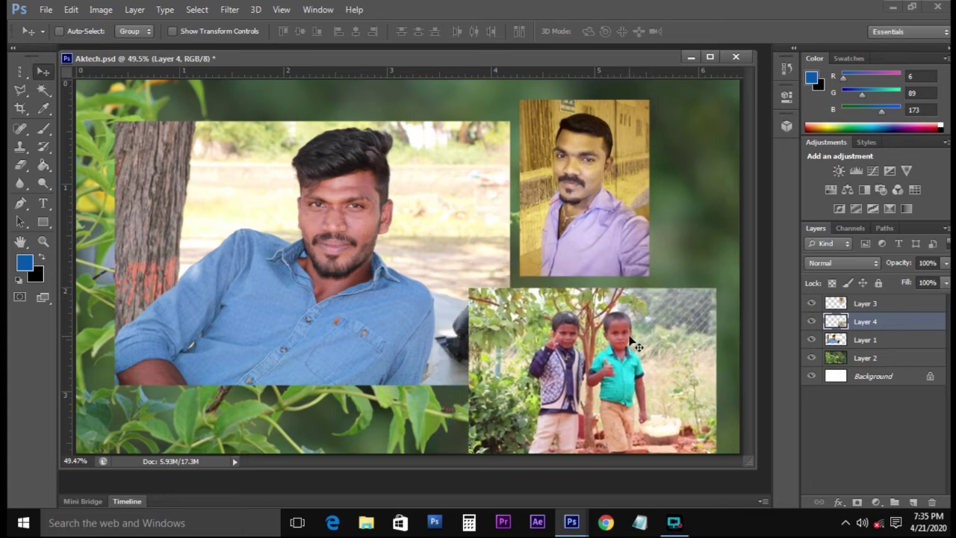
pyautogui.moveTo(630, 340); pyautogui.dragTo(440, 187)
pyautogui.moveTo(440, 186); pyautogui.dragTo(542, 190)
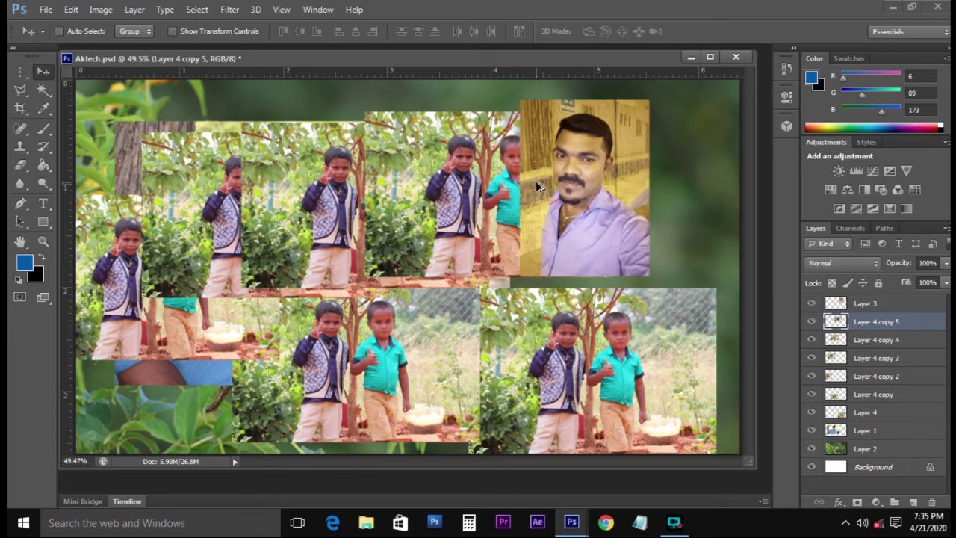
pyautogui.hotkey('ctrl', 'alt', 'z')
pyautogui.hotkey('ctrl', 'alt', 'z')
pyautogui.hotkey('ctrl', 'alt', 'z')
pyautogui.hotkey('ctrl', 'alt', 'z')
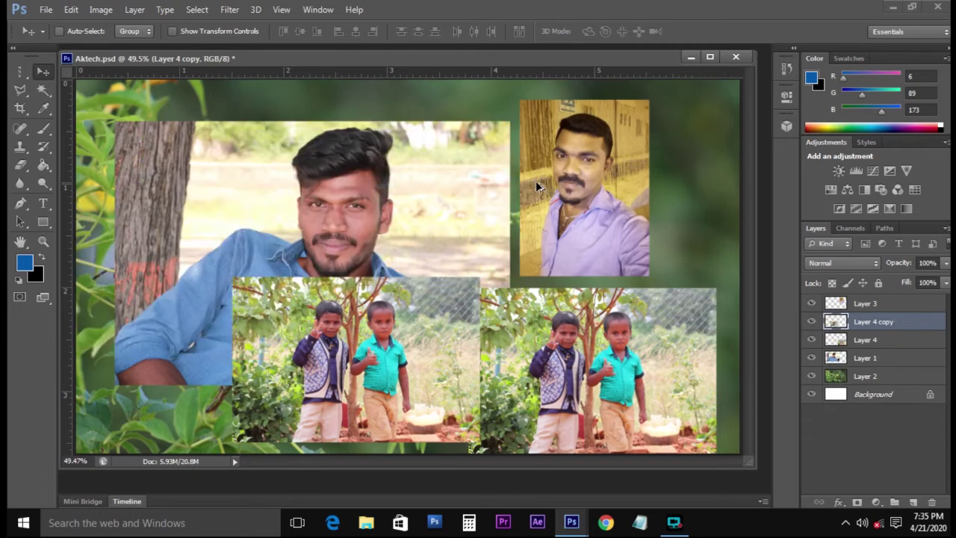
pyautogui.rightClick(422, 297)
pyautogui.click(444, 309)
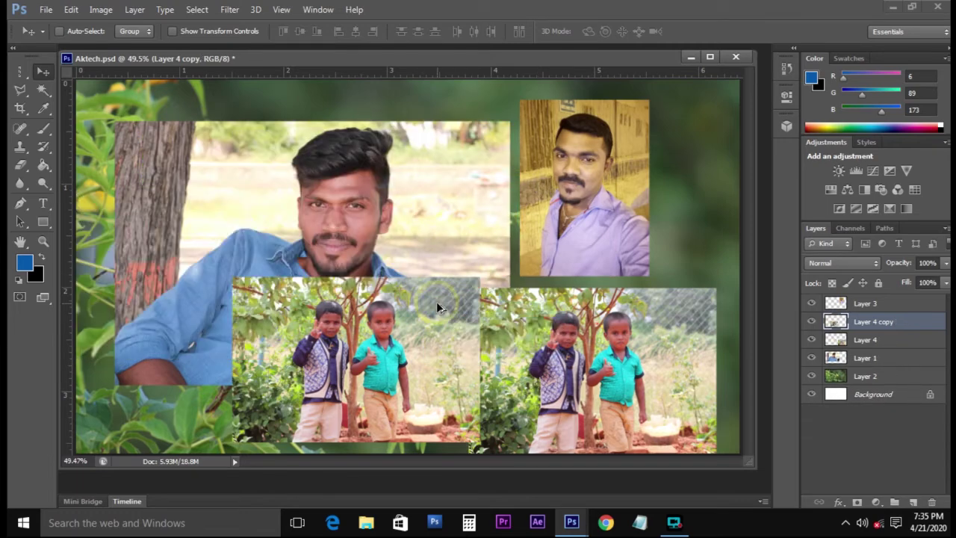
pyautogui.press('Delete')
# Step: Check the layers under the children photo, then make the large portrait's Layer 1 active
pyautogui.rightClick(524, 309)
pyautogui.click(538, 325)
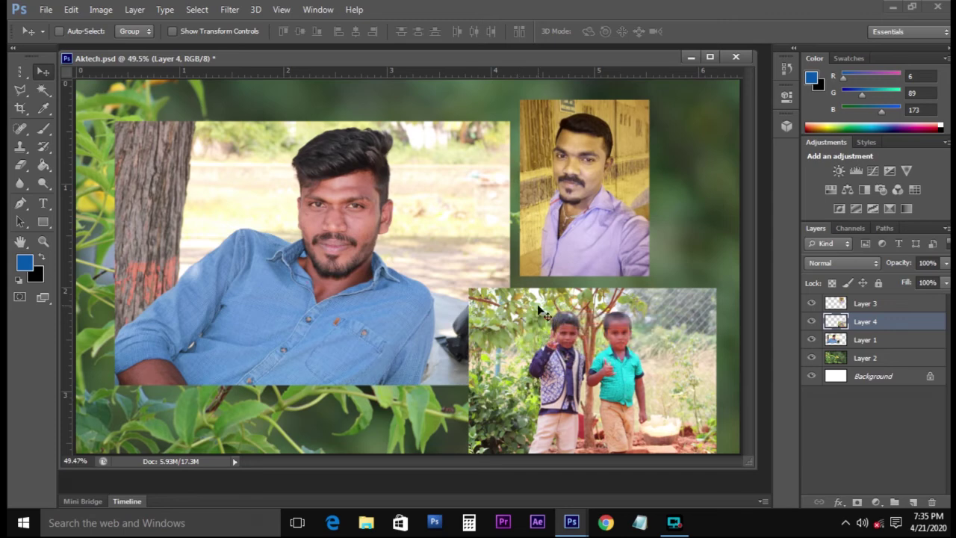
pyautogui.rightClick(525, 312)
pyautogui.click(555, 317)
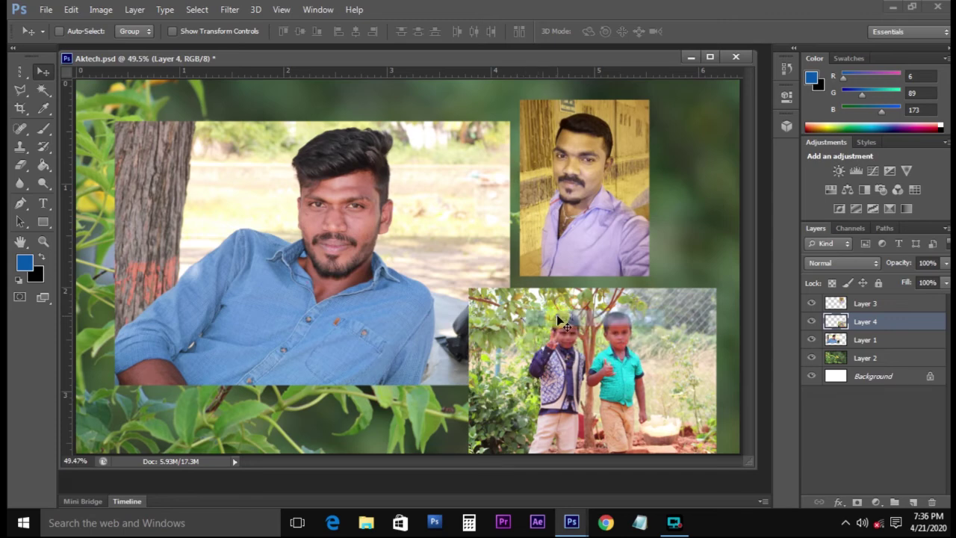
pyautogui.rightClick(517, 324)
pyautogui.click(538, 332)
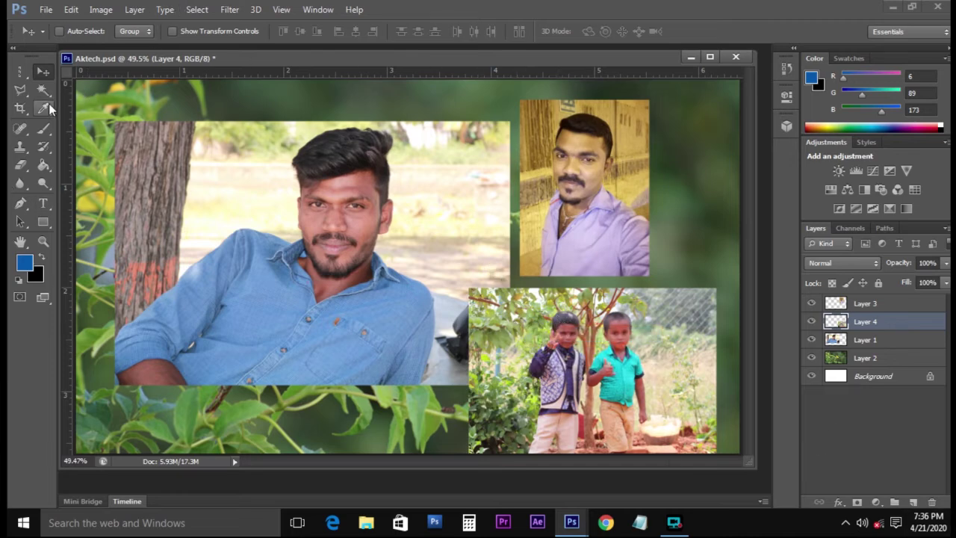
pyautogui.rightClick(280, 149)
pyautogui.click(302, 160)
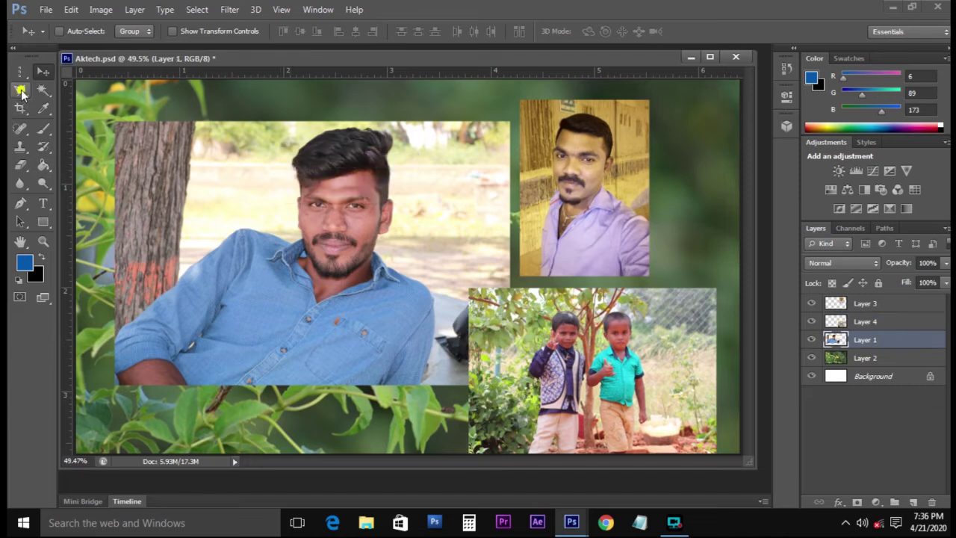
# Step: Start outlining the man's arm with the Polygonal Lasso, placing three points along it
pyautogui.click(21, 91)
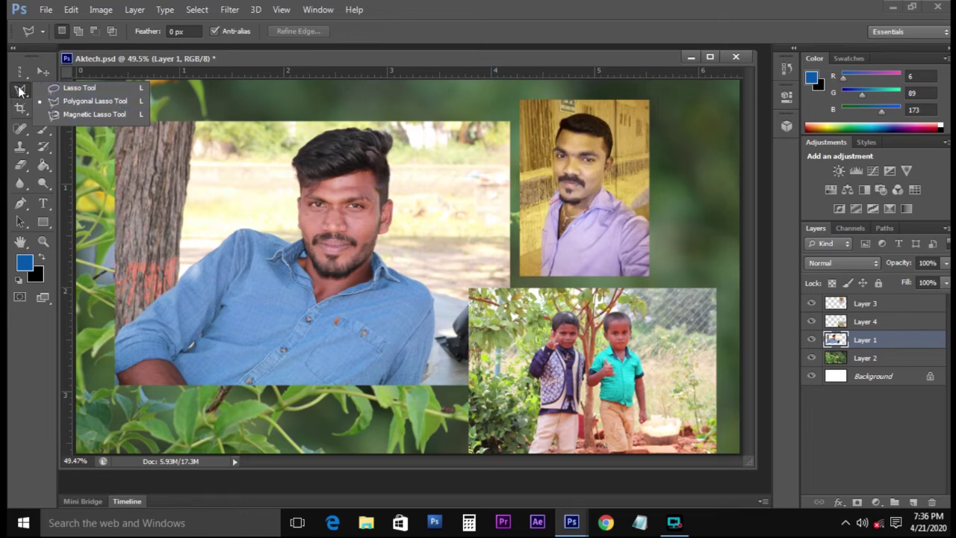
pyautogui.click(21, 91)
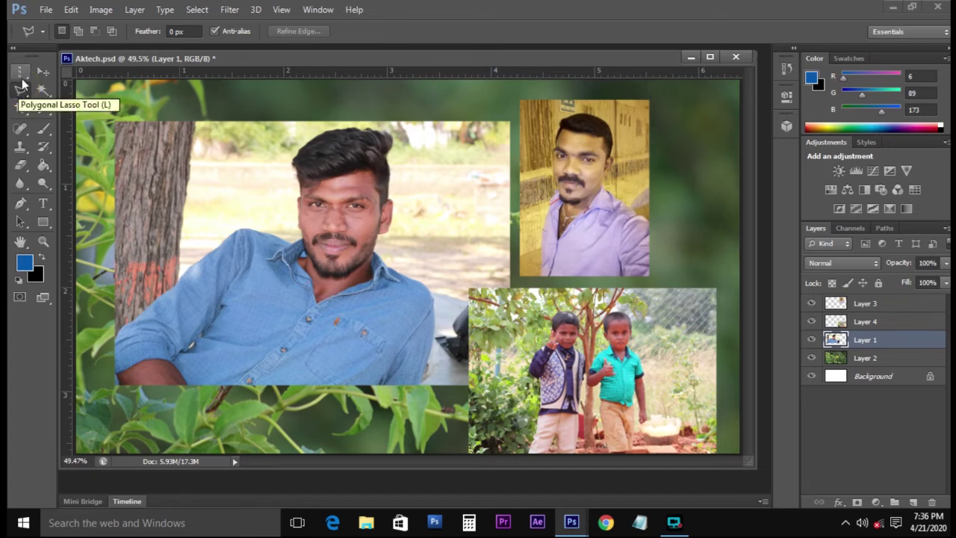
pyautogui.scroll(5, 164, 307)
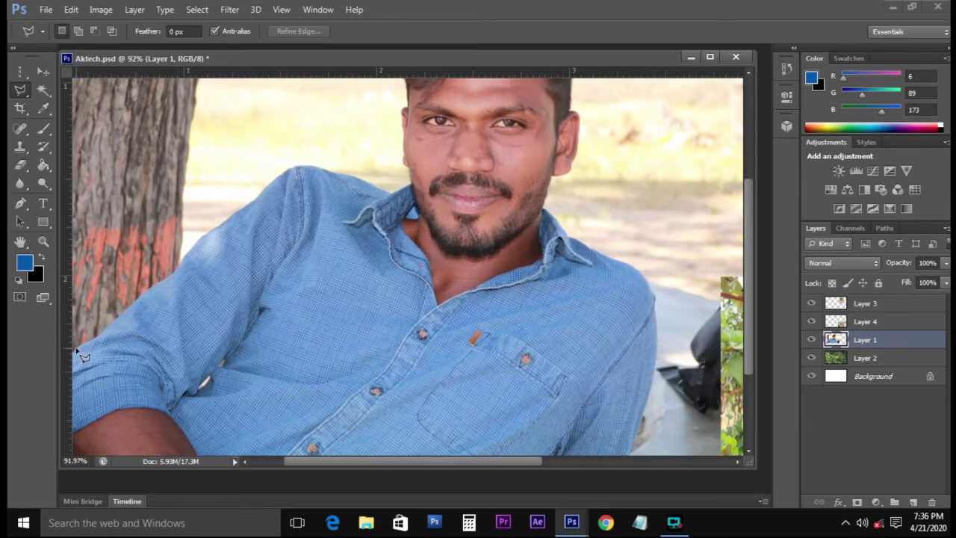
pyautogui.click(73, 332)
pyautogui.click(160, 267)
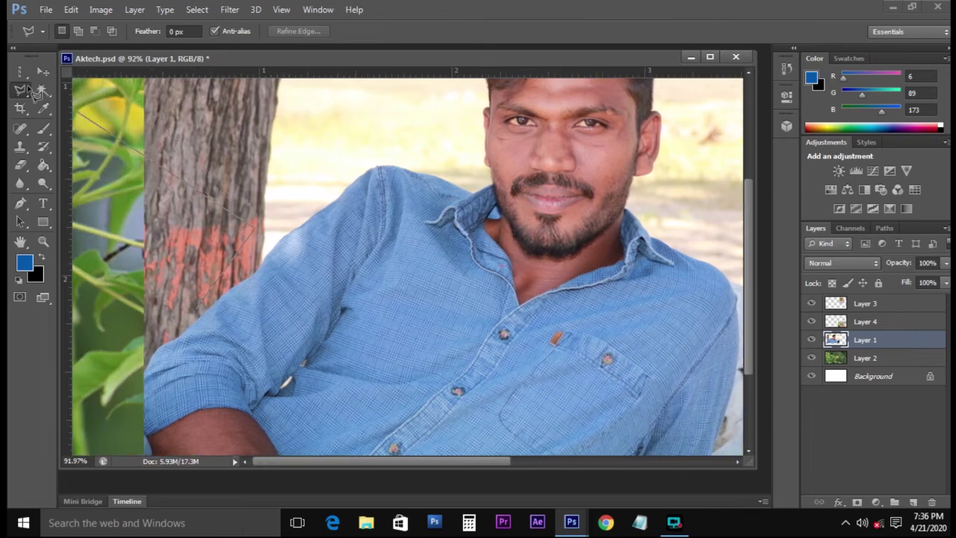
pyautogui.click(255, 224)
# Step: With the freehand Lasso at 2 px feather, trace the man's shoulder, collar and beard
pyautogui.click(44, 74)
pyautogui.click(21, 89)
pyautogui.click(47, 88)
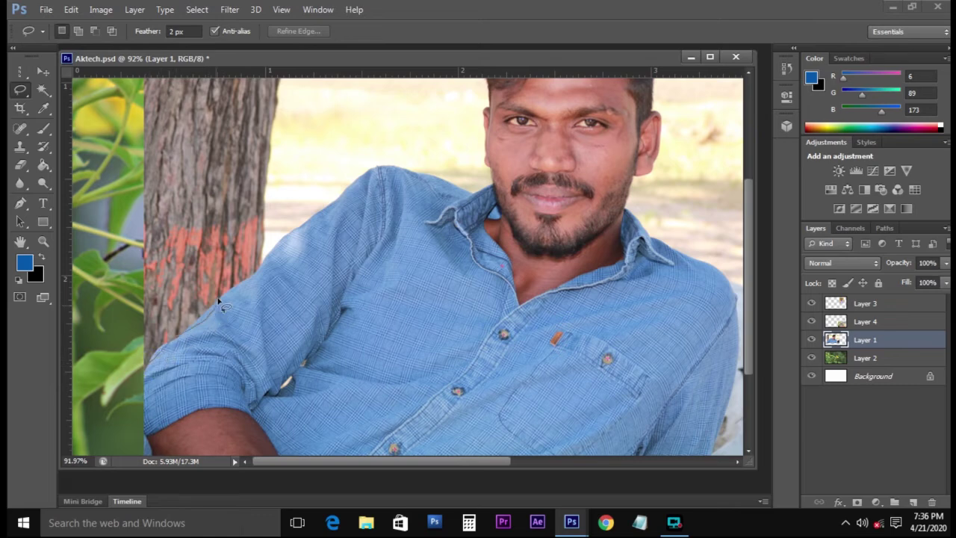
pyautogui.moveTo(240, 279); pyautogui.dragTo(320, 213)
pyautogui.moveTo(396, 170)
pyautogui.mouseDown()
pyautogui.moveTo(491, 195)
pyautogui.moveTo(516, 209)
pyautogui.moveTo(532, 237)
pyautogui.moveTo(689, 214)
pyautogui.moveTo(732, 273)
pyautogui.moveTo(749, 453)
pyautogui.moveTo(573, 462)
pyautogui.moveTo(255, 418)
pyautogui.moveTo(85, 381)
pyautogui.mouseUp()
pyautogui.hotkey('ctrl', '0')
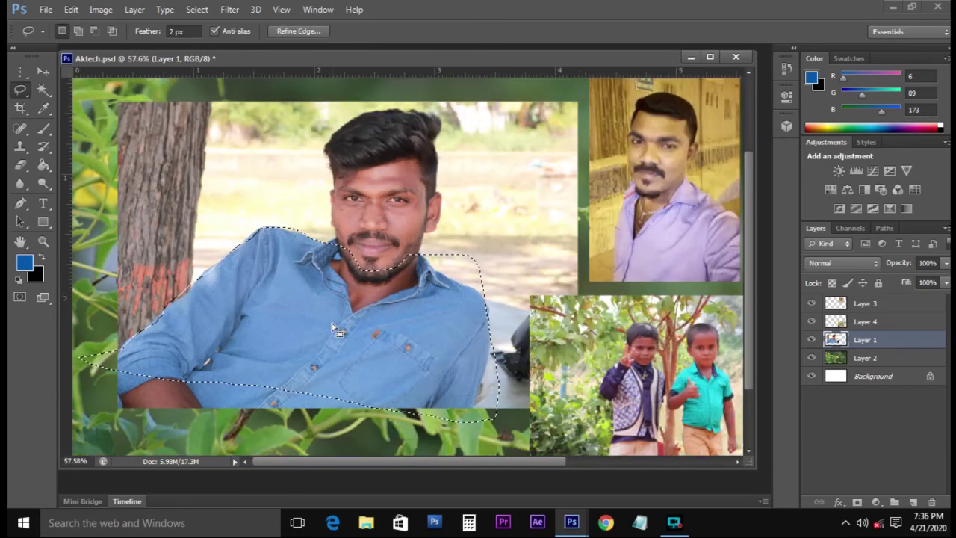
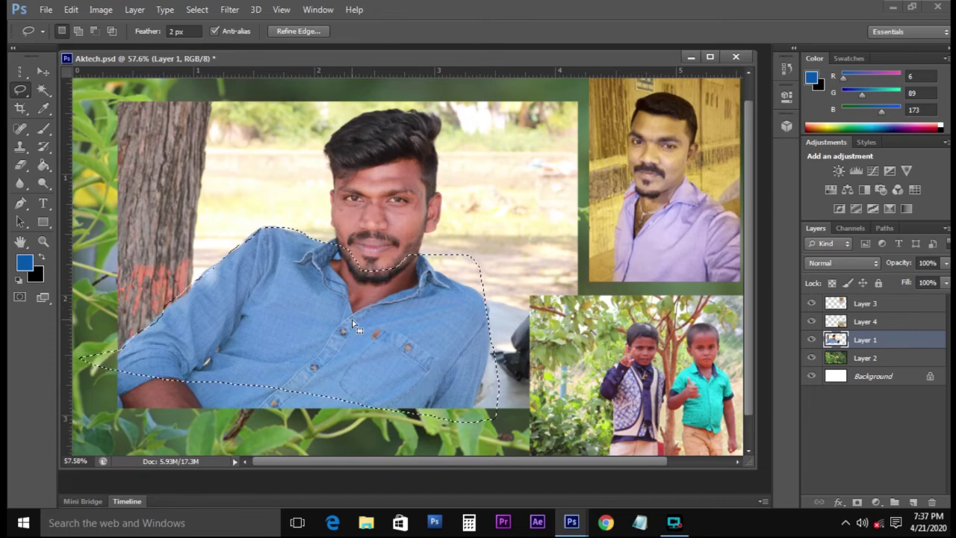
# Step: Delete the selected shirt area, then undo it and deselect so the portrait stays intact
pyautogui.press('Delete')
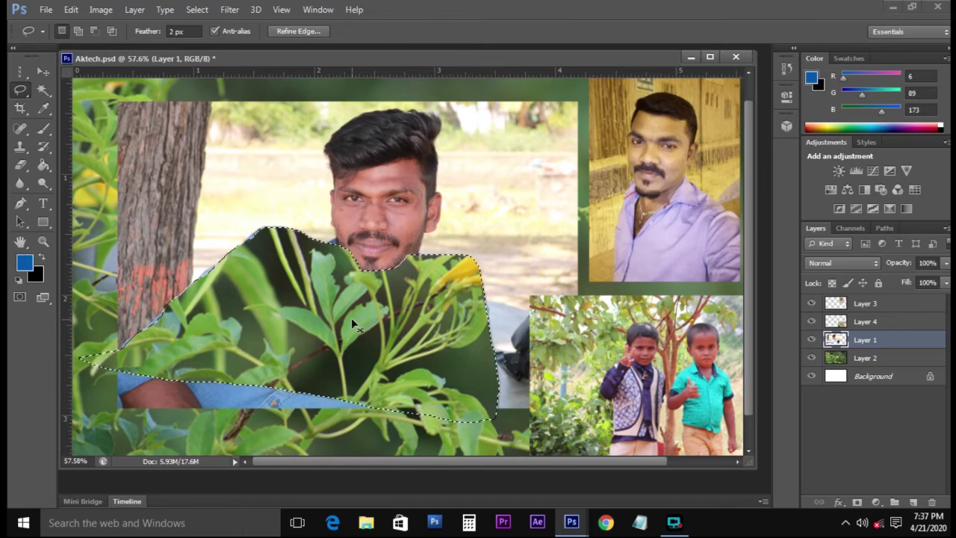
pyautogui.hotkey('ctrl', 'd')
pyautogui.hotkey('ctrl', 'alt', 'z')
pyautogui.hotkey('ctrl', 'alt', 'z')
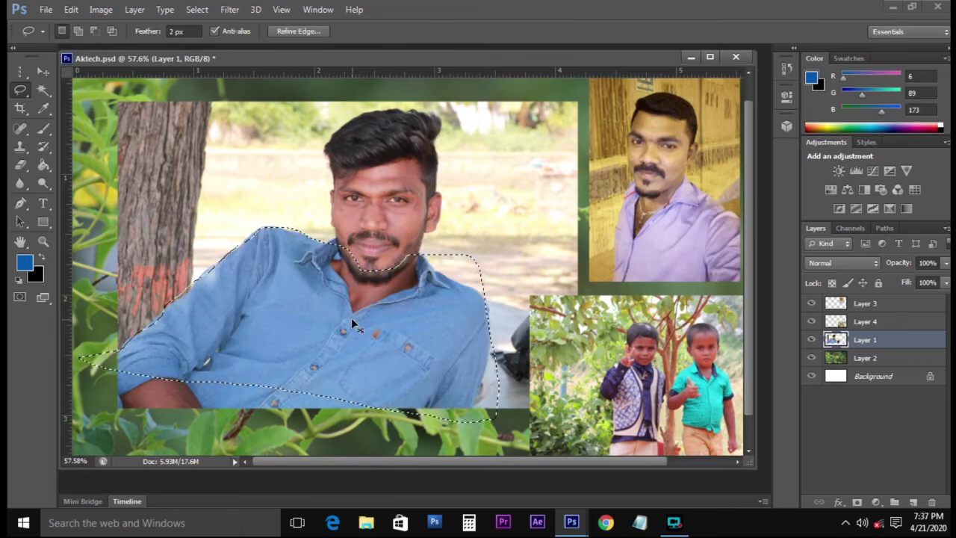
pyautogui.hotkey('ctrl', 'd')
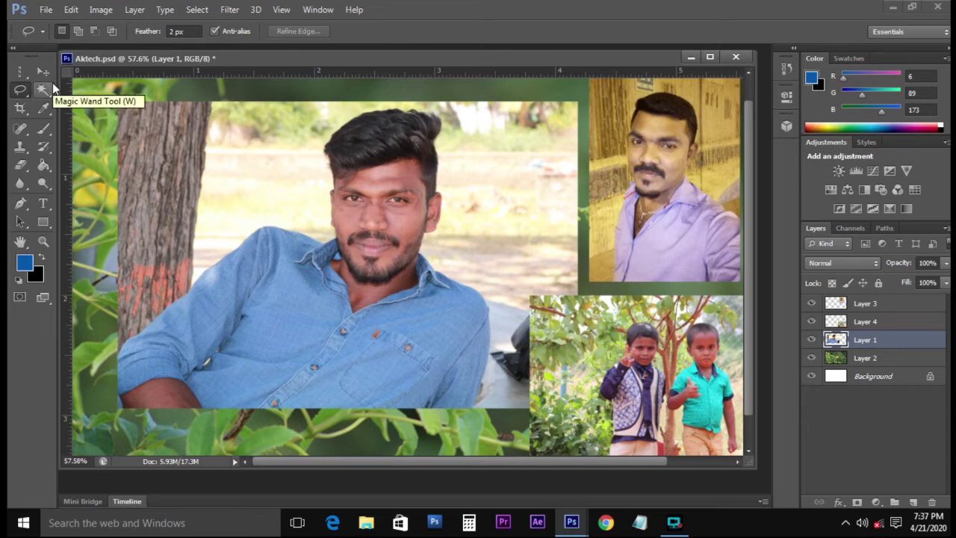
pyautogui.rightClick(18, 95)
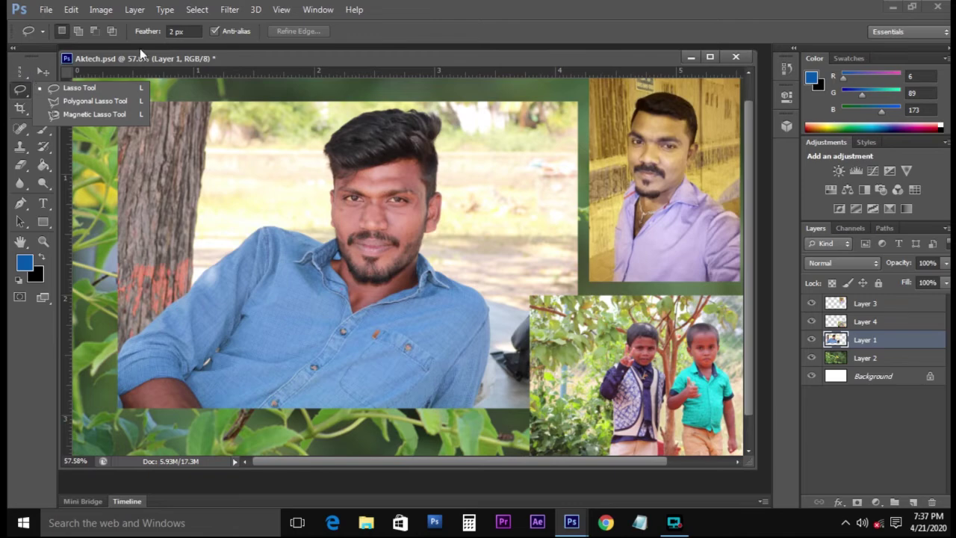
pyautogui.doubleClick(585, 45)
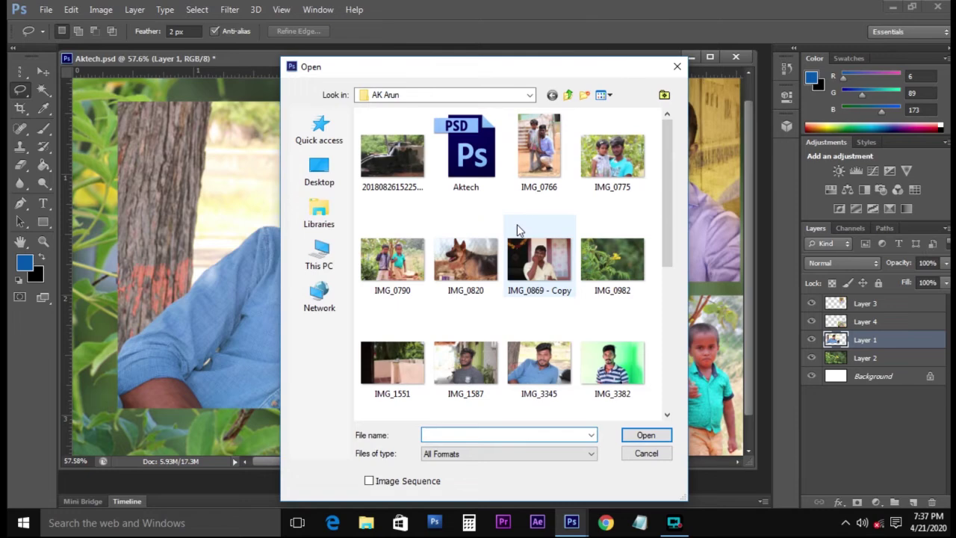
pyautogui.scroll(-5, 519, 226)
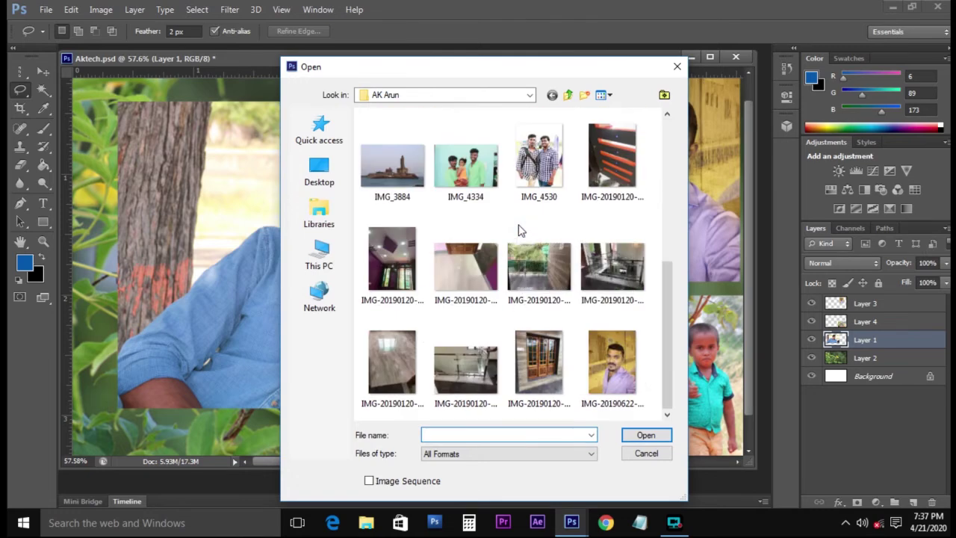
pyautogui.scroll(5, 521, 230)
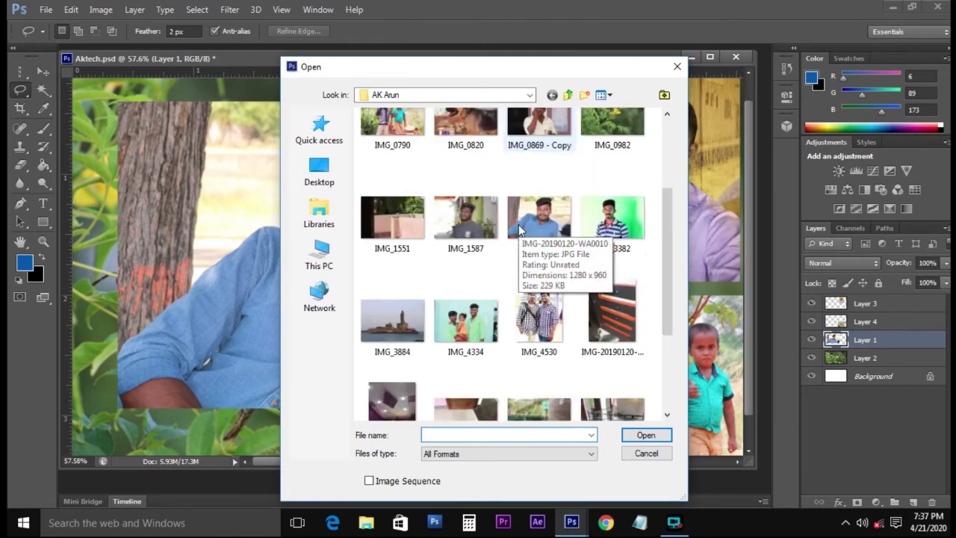
pyautogui.doubleClick(400, 158)
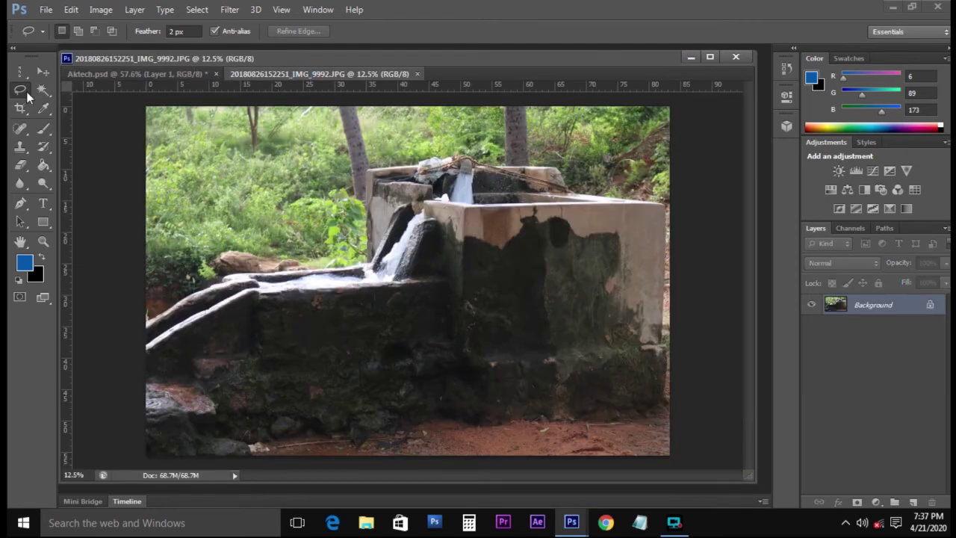
# Step: Start a Polygonal Lasso outline up the photo's right edge and across the tank basin's top
pyautogui.click(27, 91)
pyautogui.click(54, 102)
pyautogui.click(662, 344)
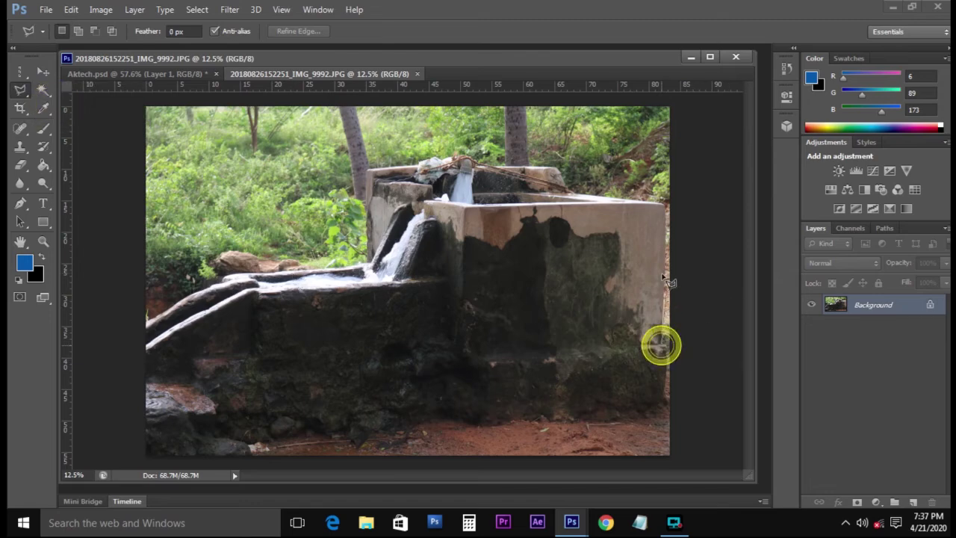
pyautogui.click(662, 203)
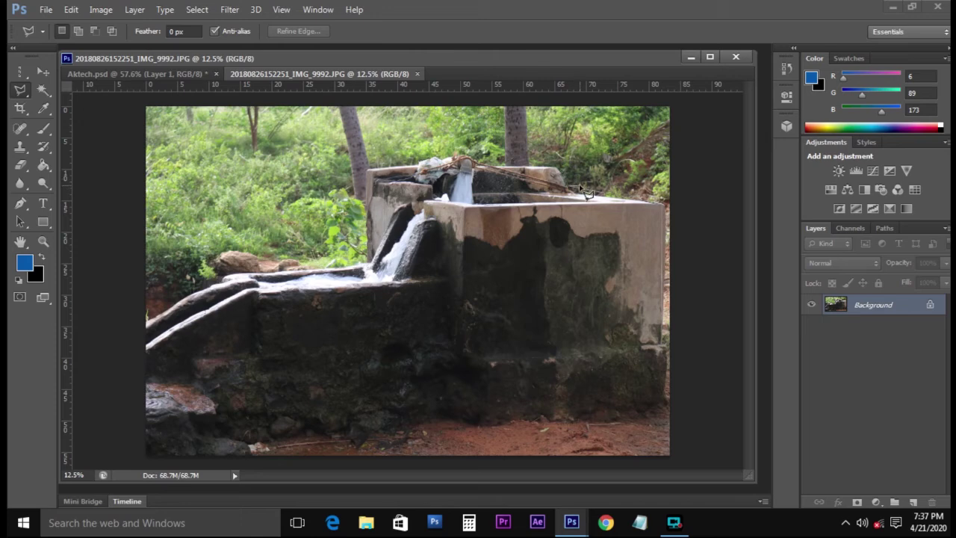
pyautogui.click(576, 189)
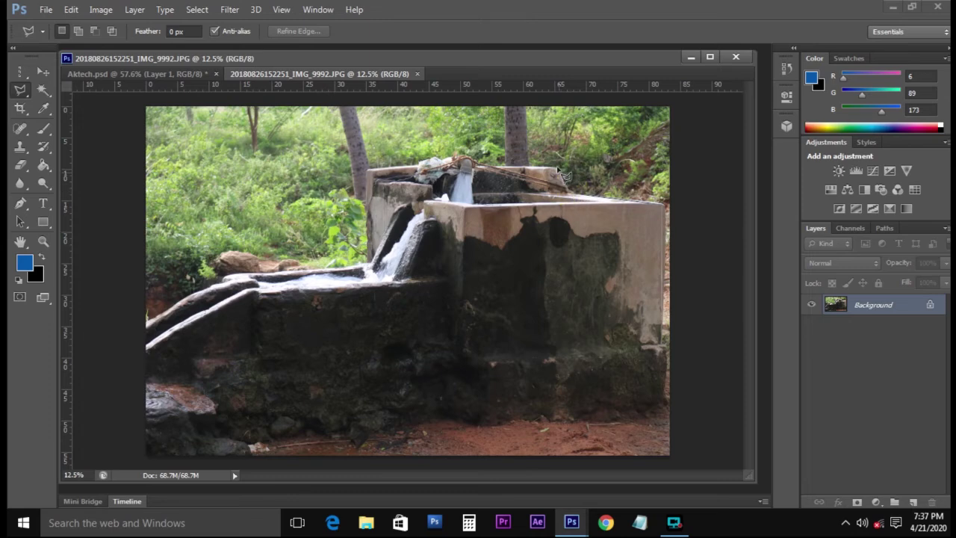
pyautogui.click(557, 170)
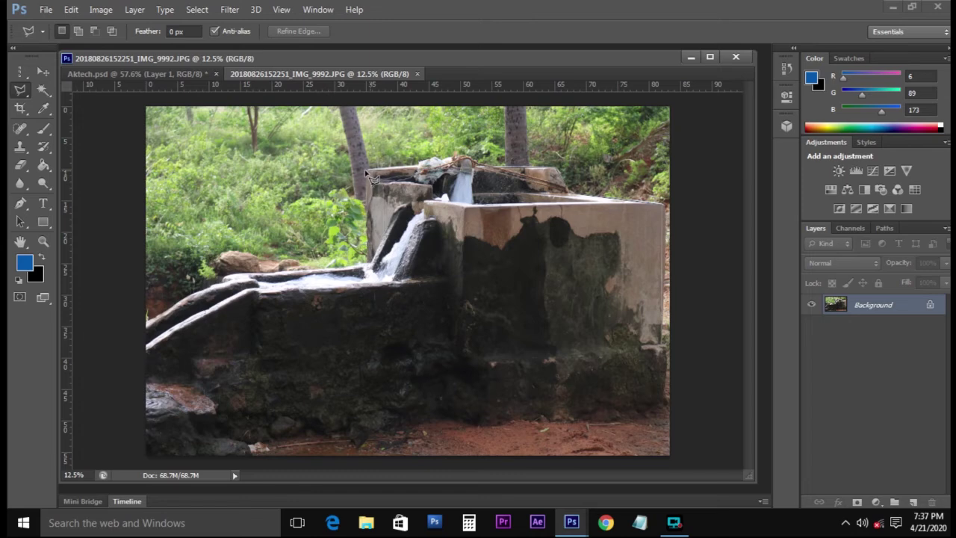
pyautogui.click(364, 172)
pyautogui.click(373, 269)
# Step: Continue the outline down the left edge and along the bottom, closing it into a selection
pyautogui.click(226, 284)
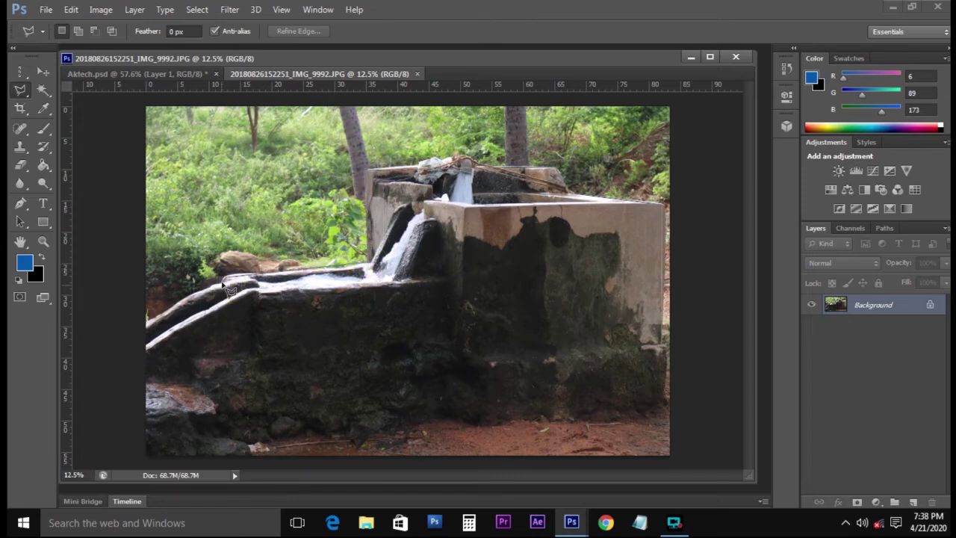
pyautogui.click(146, 321)
pyautogui.click(148, 441)
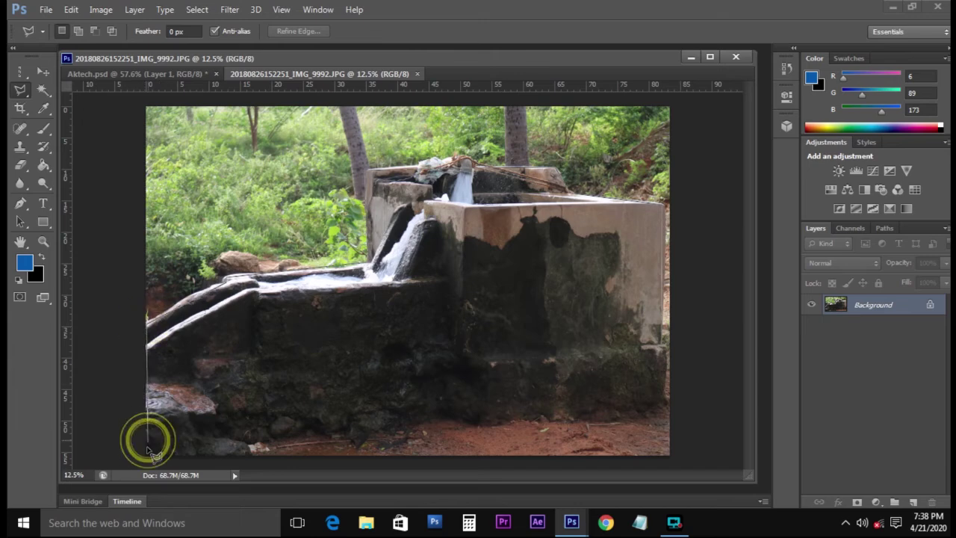
pyautogui.click(147, 450)
pyautogui.click(662, 409)
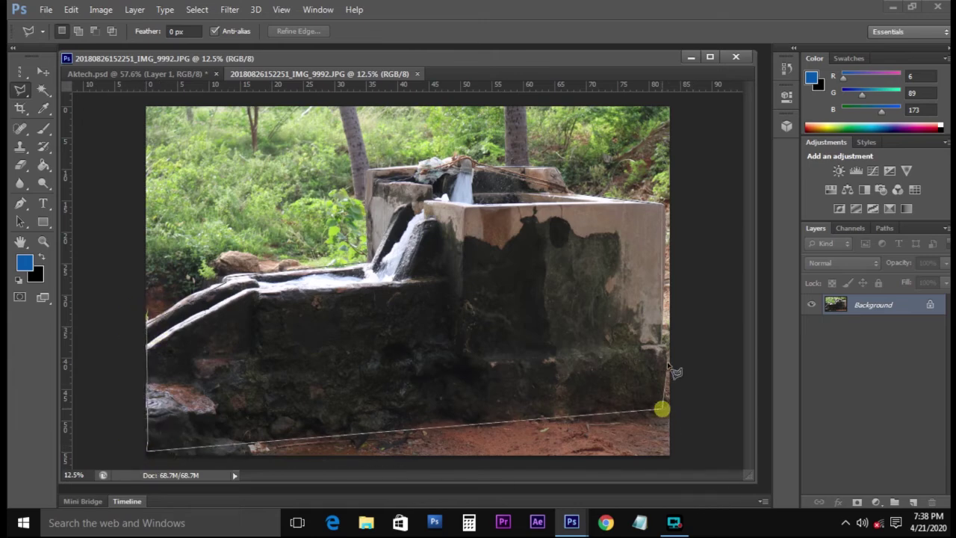
pyautogui.doubleClick(662, 344)
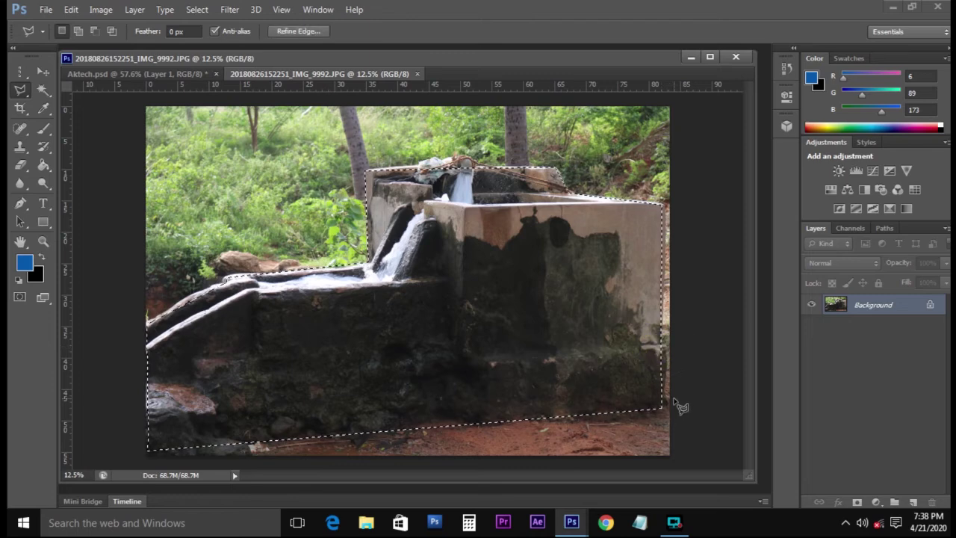
# Step: Drag the selected tank section into the Aktech.psd collage as Layer 5
pyautogui.press('v')
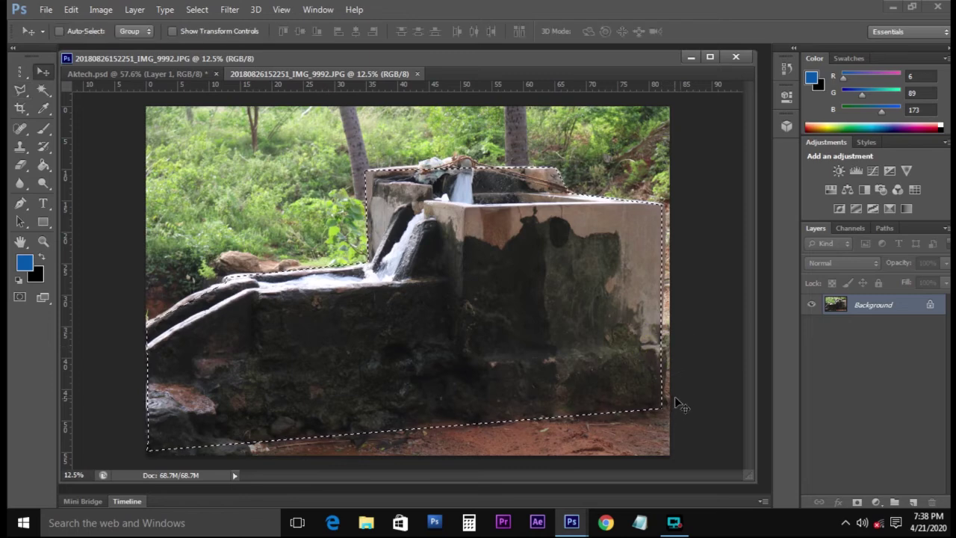
pyautogui.click(570, 262)
pyautogui.click(597, 237)
pyautogui.moveTo(431, 197); pyautogui.dragTo(380, 248)
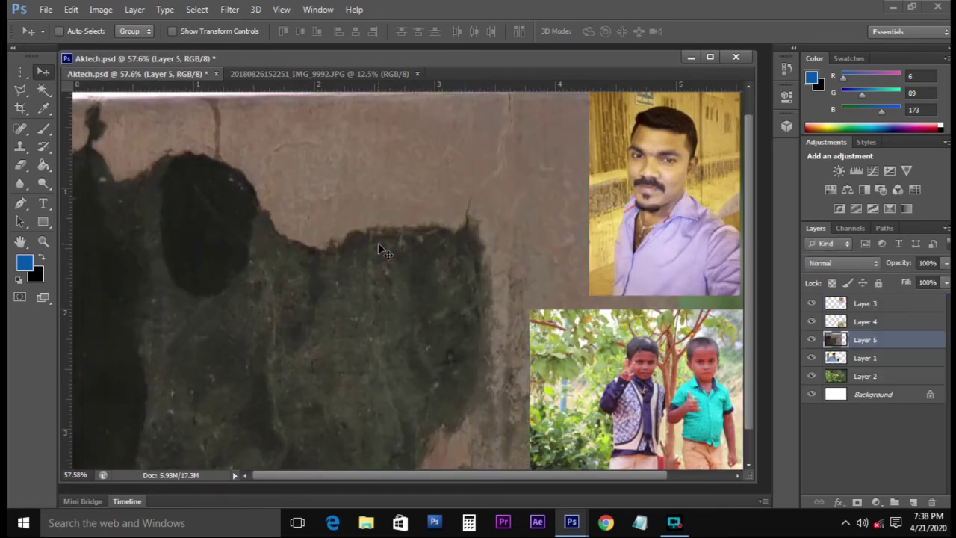
# Step: Scale the pasted tank piece to about half size and move it over the collage
pyautogui.scroll(-5, 380, 250)
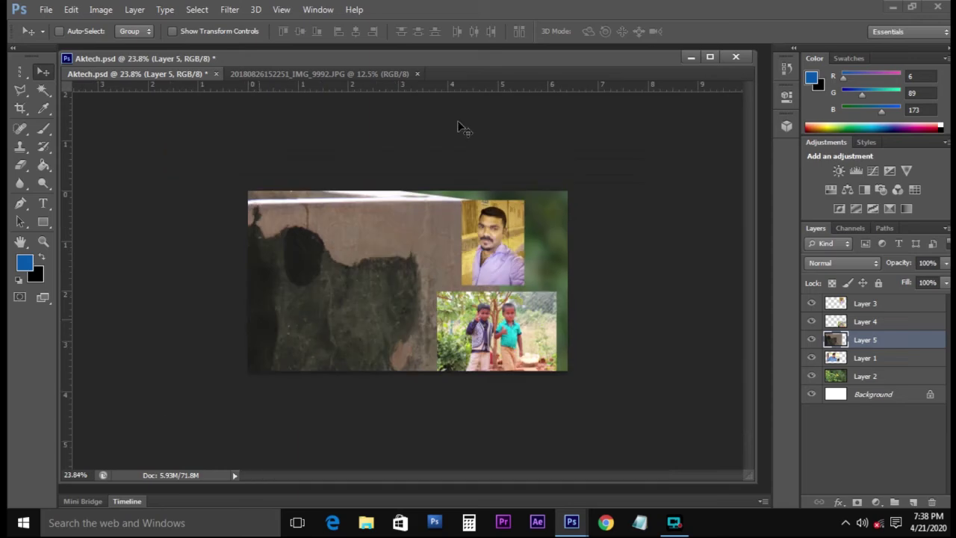
pyautogui.rightClick(403, 258)
pyautogui.click(423, 252)
pyautogui.hotkey('ctrl', 't')
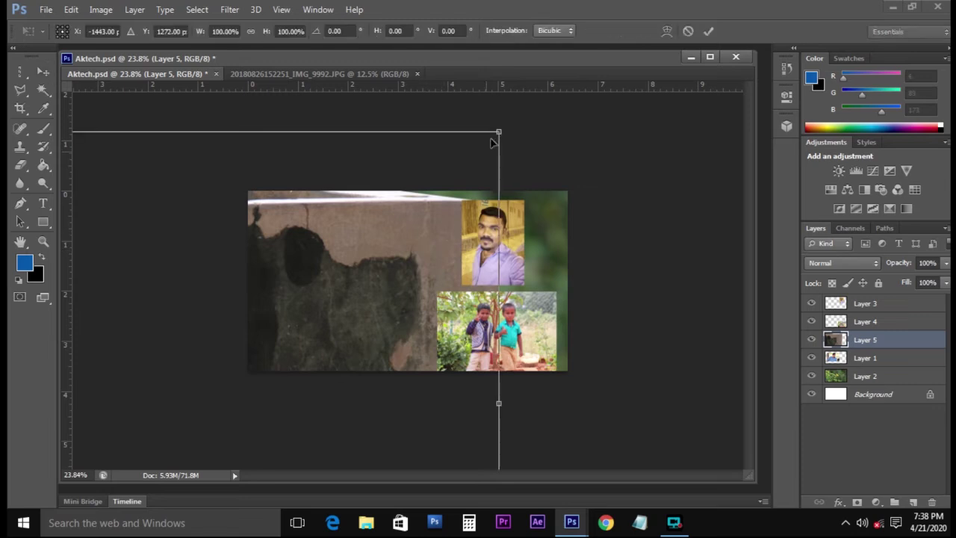
pyautogui.moveTo(499, 132); pyautogui.dragTo(261, 262)
pyautogui.click(238, 333)
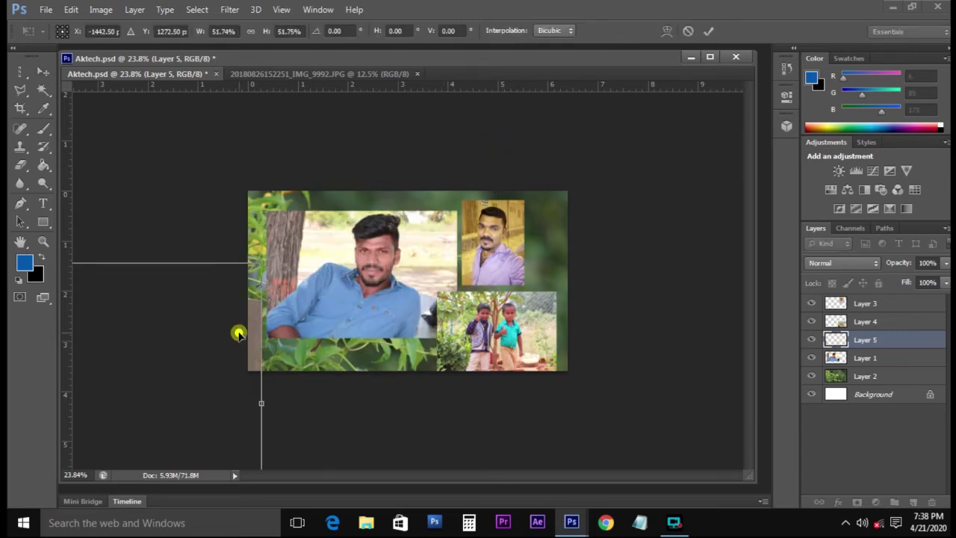
pyautogui.press('Return')
pyautogui.moveTo(263, 321); pyautogui.dragTo(556, 213)
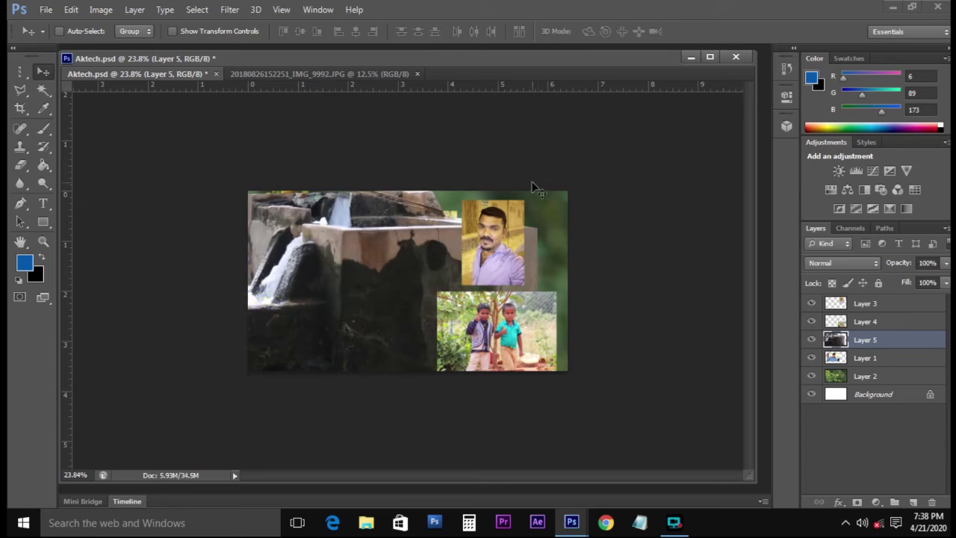
# Step: Shrink the tank piece further to about 27% and save Aktech.psd
pyautogui.hotkey('ctrl', 't')
pyautogui.moveTo(536, 193); pyautogui.dragTo(361, 307)
pyautogui.press('Return')
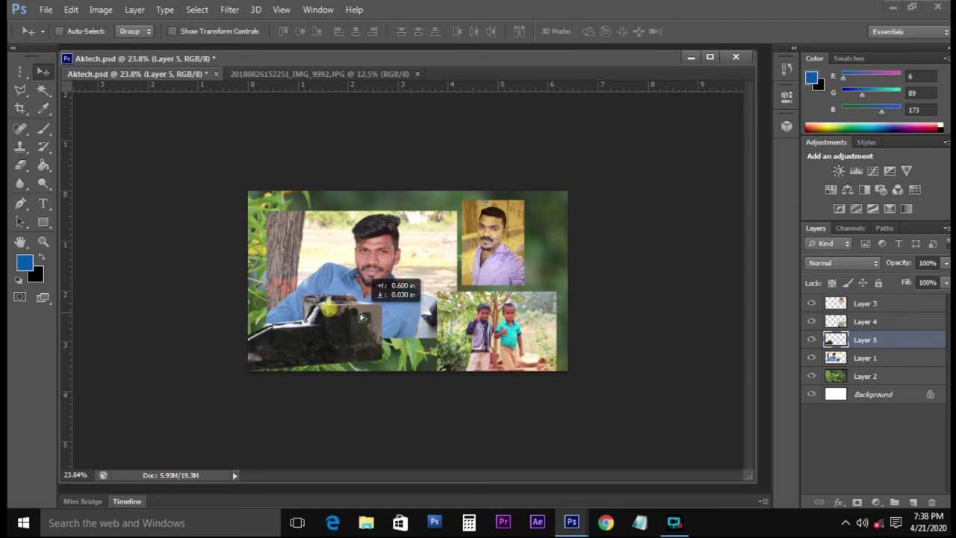
pyautogui.scroll(3, 362, 307)
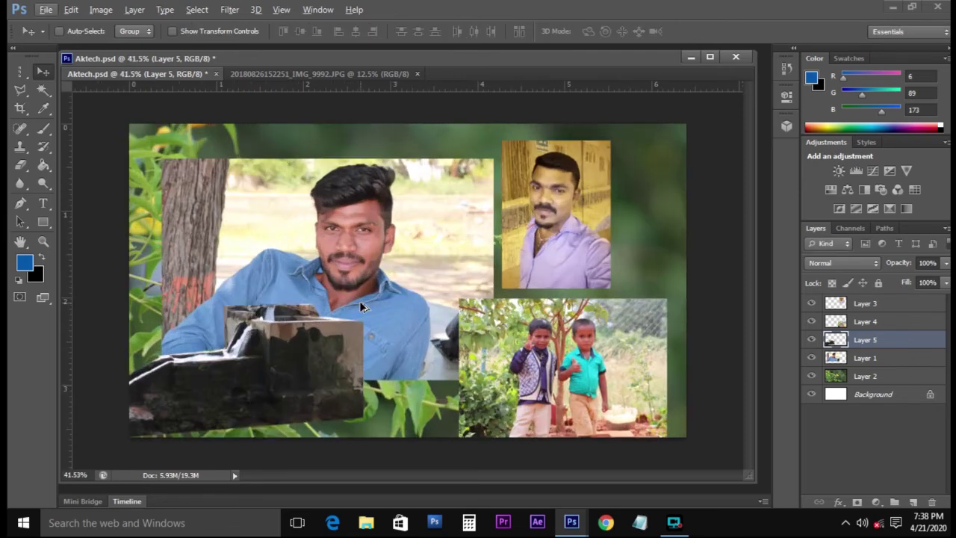
pyautogui.hotkey('ctrl', 's')
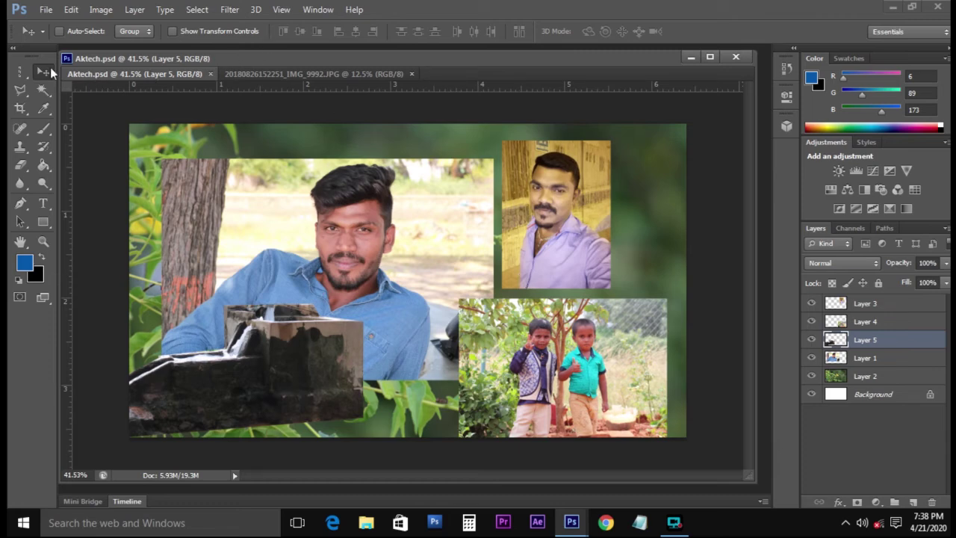
pyautogui.moveTo(21, 89); pyautogui.dragTo(40, 102)
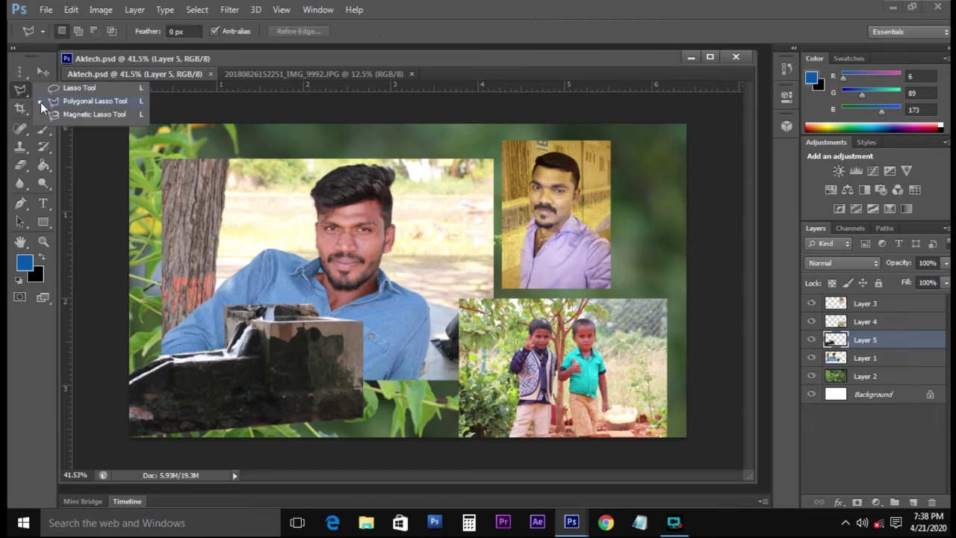
# Step: Choose the Magnetic Lasso, make Layer 3 active, and zoom into the purple-shirt portrait
pyautogui.click(109, 114)
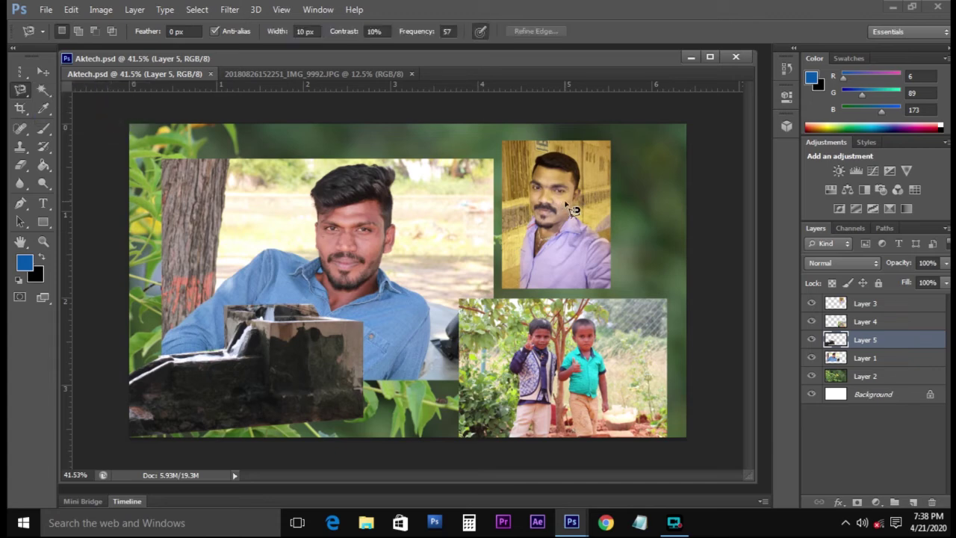
pyautogui.scroll(4, 573, 211)
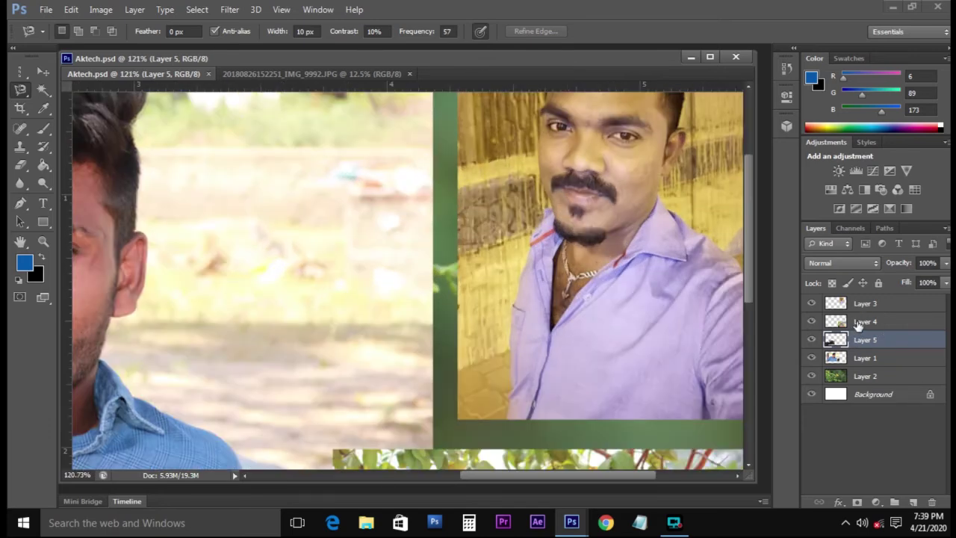
pyautogui.click(861, 304)
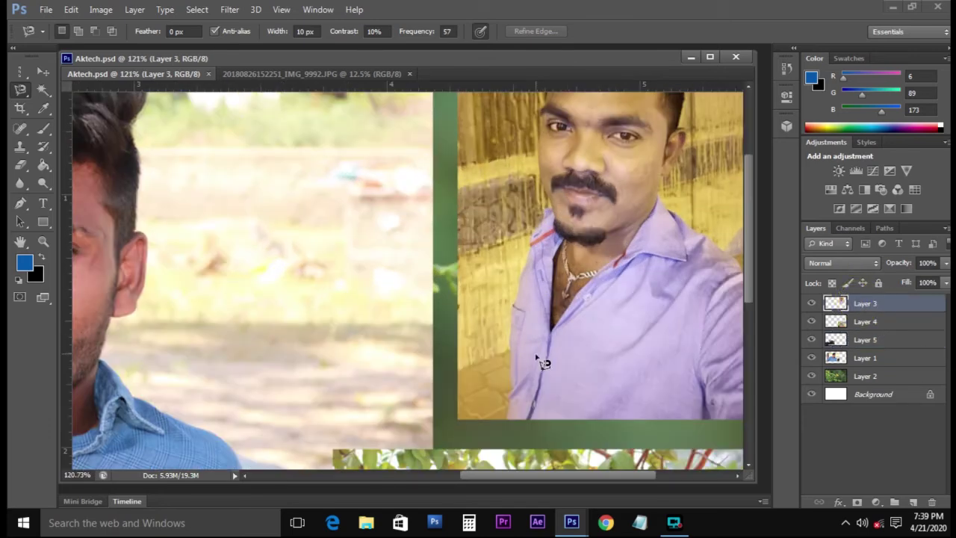
pyautogui.moveTo(605, 207); pyautogui.dragTo(505, 222)
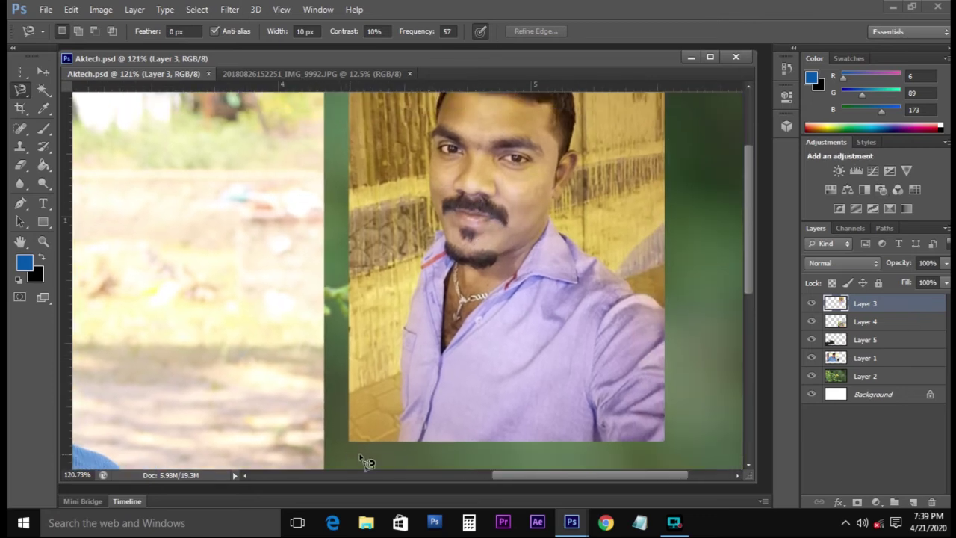
pyautogui.moveTo(422, 384); pyautogui.dragTo(400, 352)
pyautogui.scroll(1, 396, 393)
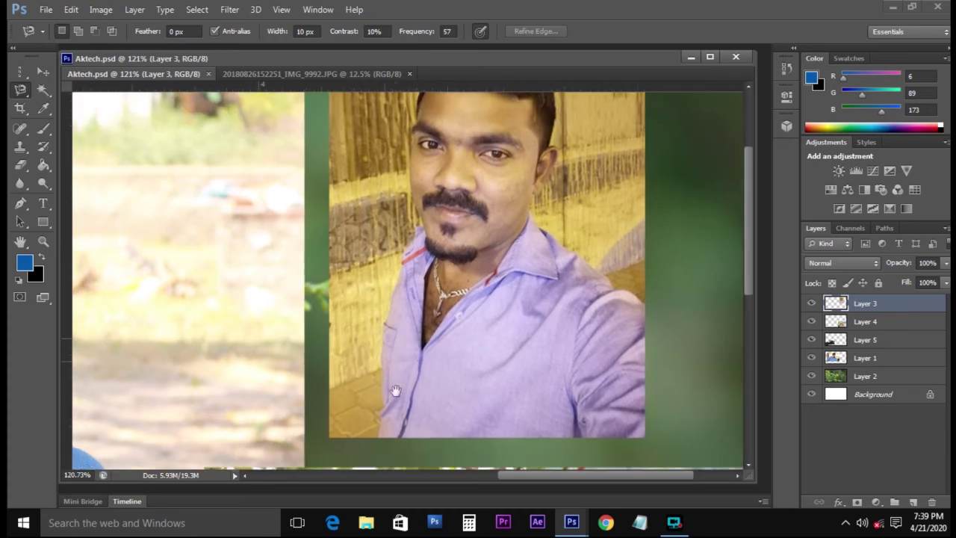
pyautogui.scroll(1, 402, 403)
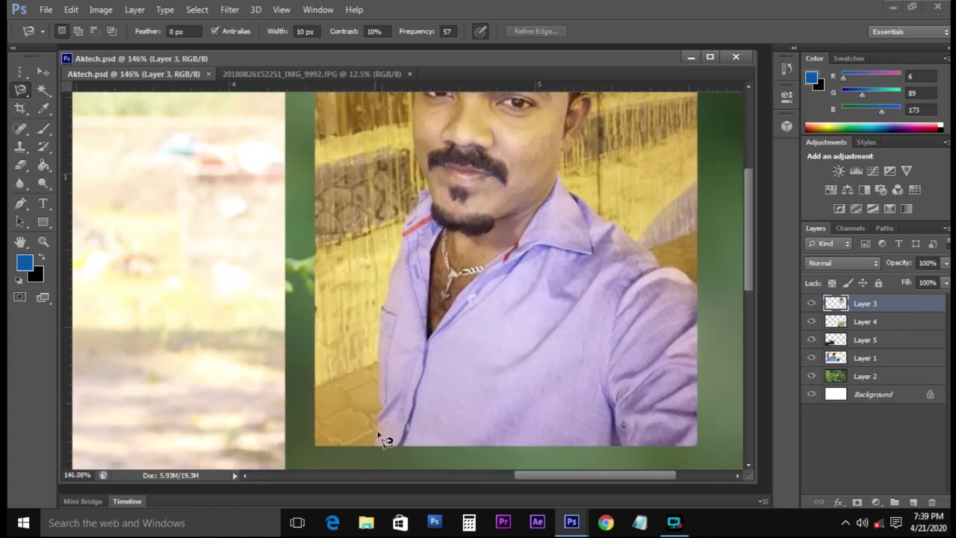
pyautogui.scroll(3, 388, 426)
pyautogui.scroll(1, 400, 355)
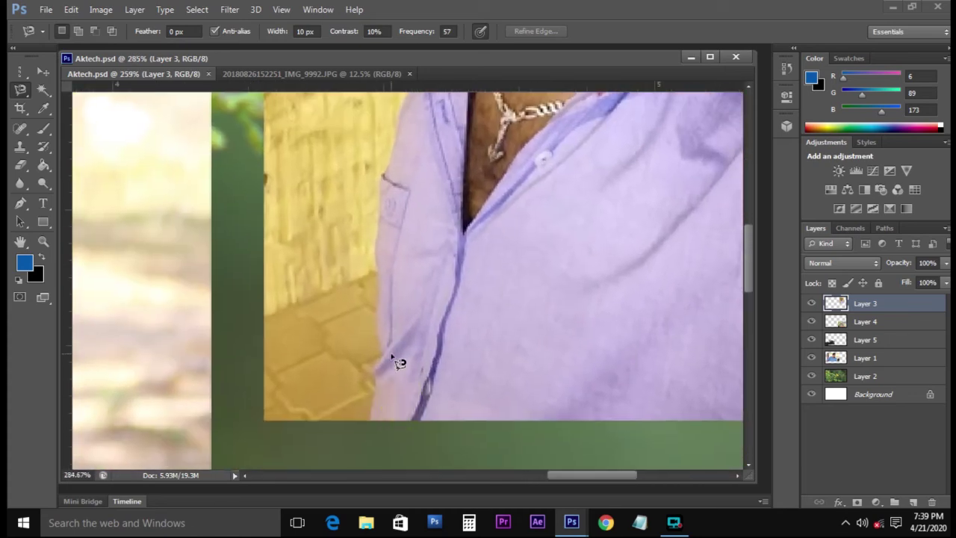
pyautogui.scroll(1, 404, 365)
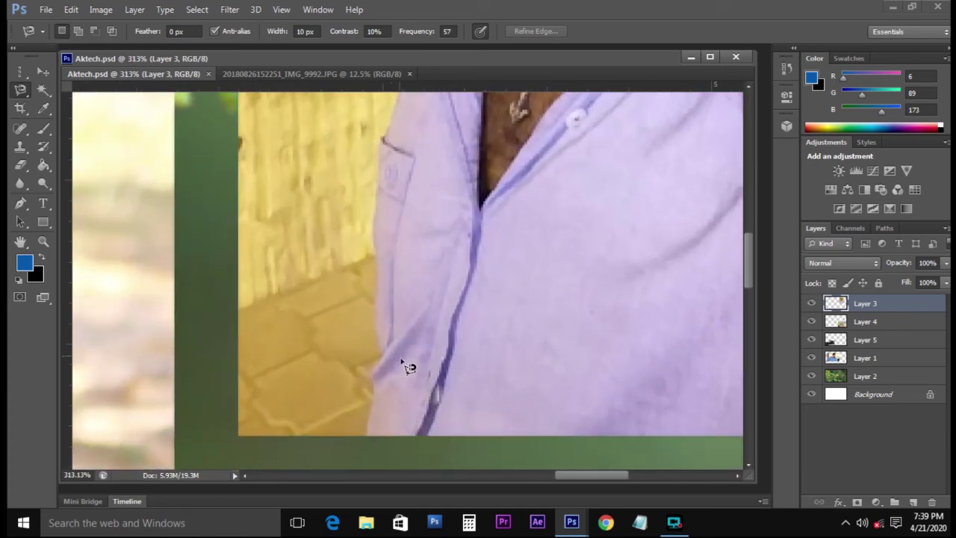
# Step: Trace the outline up the shirt's left edge and neck, removing stray points
pyautogui.click(367, 435)
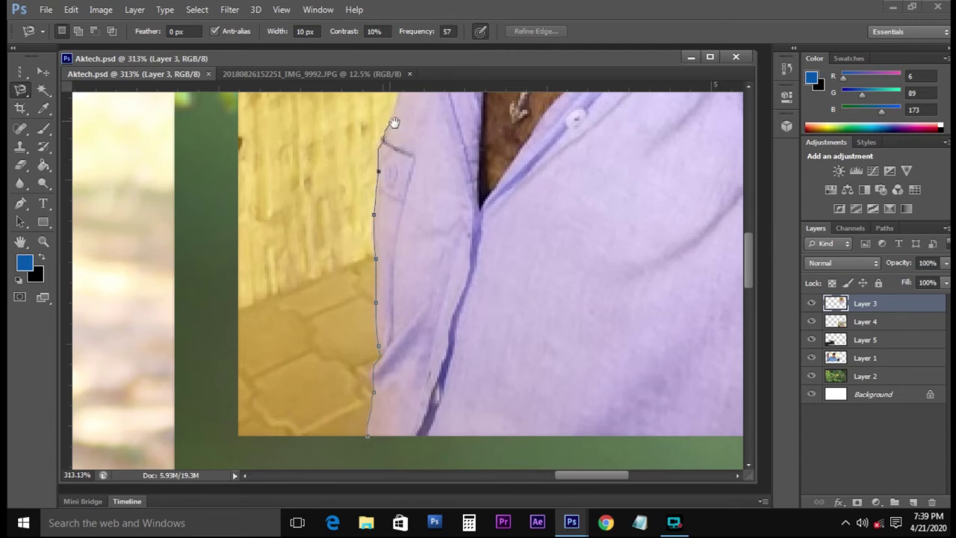
pyautogui.moveTo(406, 203); pyautogui.dragTo(386, 425)
pyautogui.moveTo(418, 244); pyautogui.dragTo(423, 307)
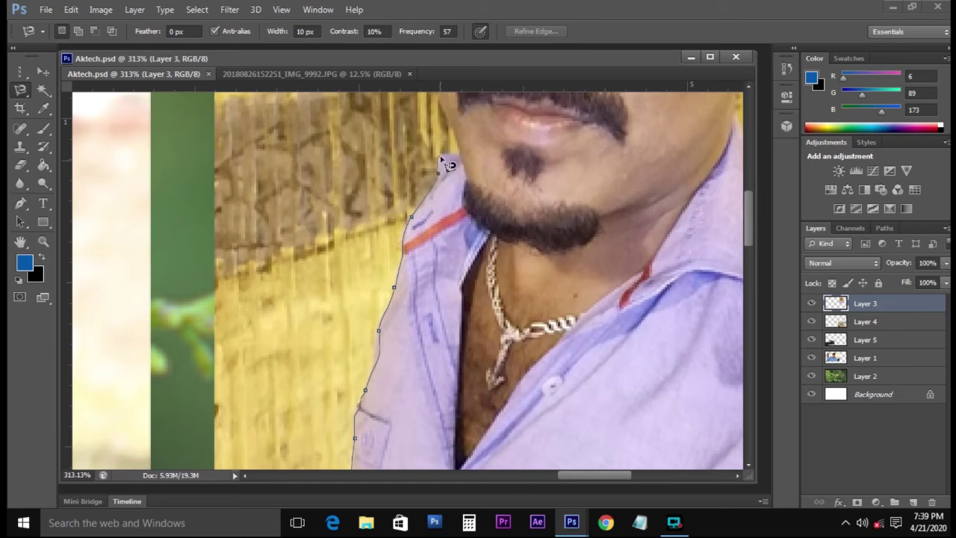
pyautogui.scroll(5, 463, 163)
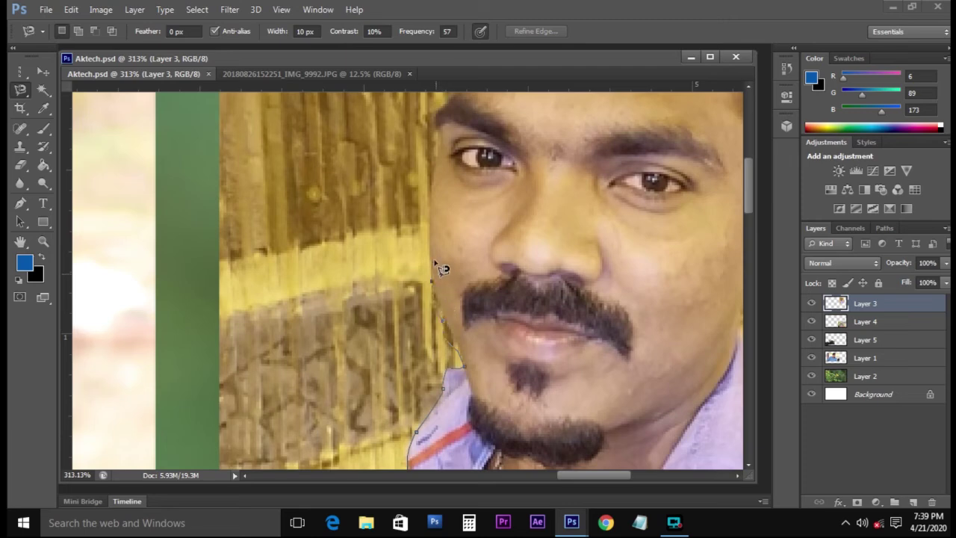
pyautogui.press('BackSpace')
pyautogui.press('BackSpace')
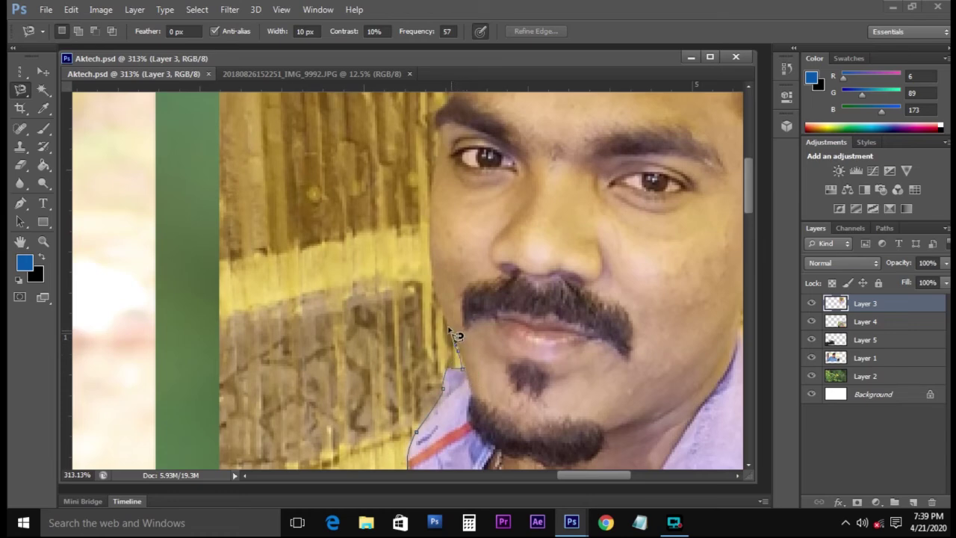
pyautogui.click(444, 310)
pyautogui.click(431, 241)
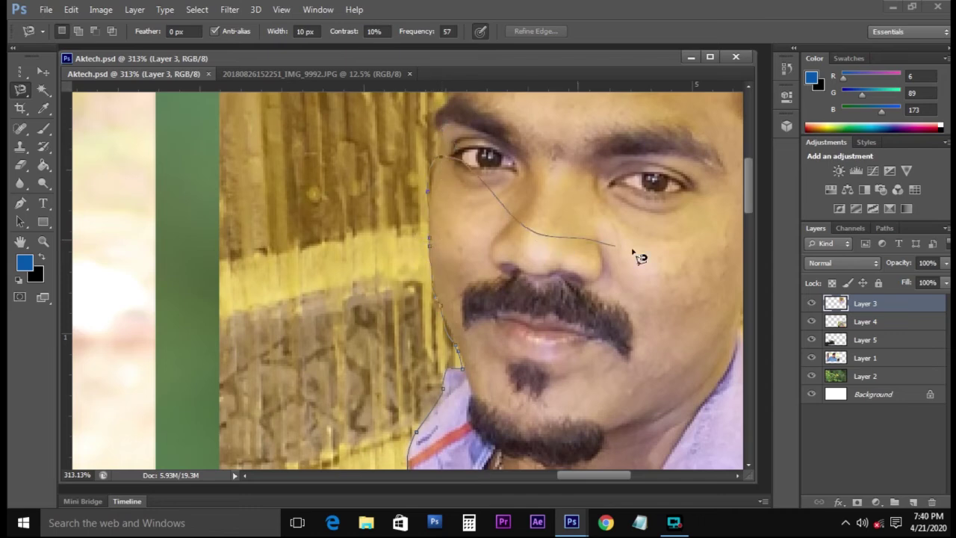
# Step: Trace across the face and down the collar, then close the outline into a selection
pyautogui.moveTo(642, 250)
pyautogui.mouseDown()
pyautogui.moveTo(562, 381)
pyautogui.moveTo(450, 255)
pyautogui.mouseUp()
pyautogui.moveTo(582, 353)
pyautogui.mouseDown()
pyautogui.moveTo(608, 406)
pyautogui.moveTo(548, 353)
pyautogui.mouseUp()
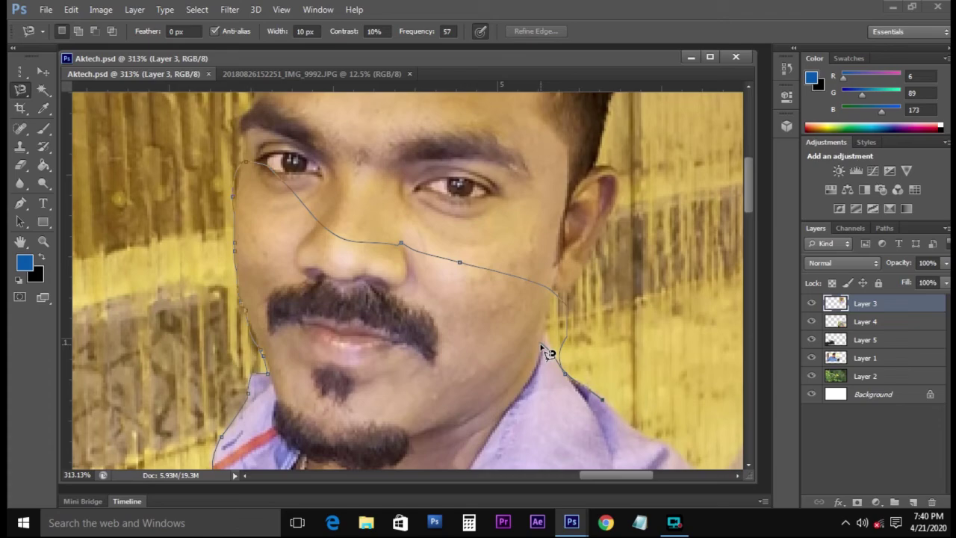
pyautogui.scroll(-10, 537, 346)
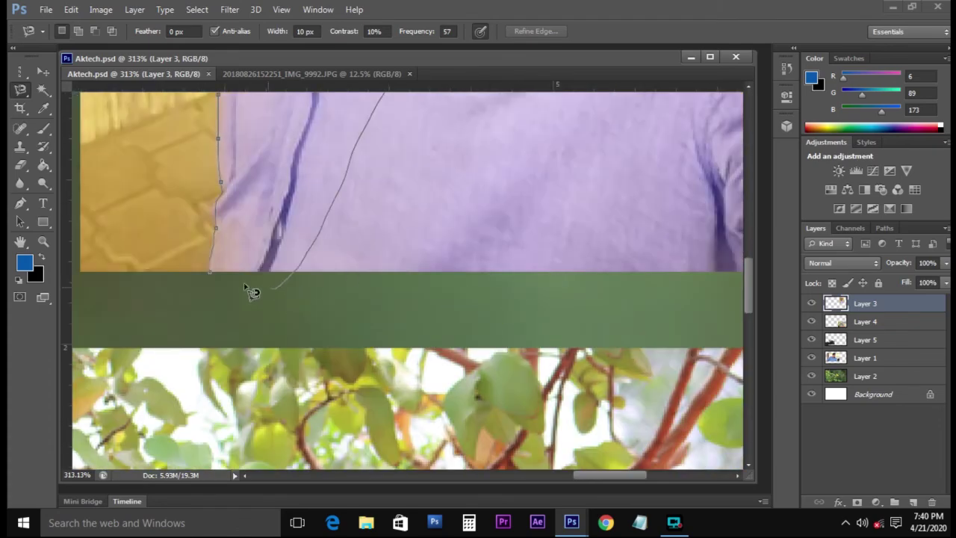
pyautogui.moveTo(244, 284); pyautogui.dragTo(211, 274)
pyautogui.click(211, 274)
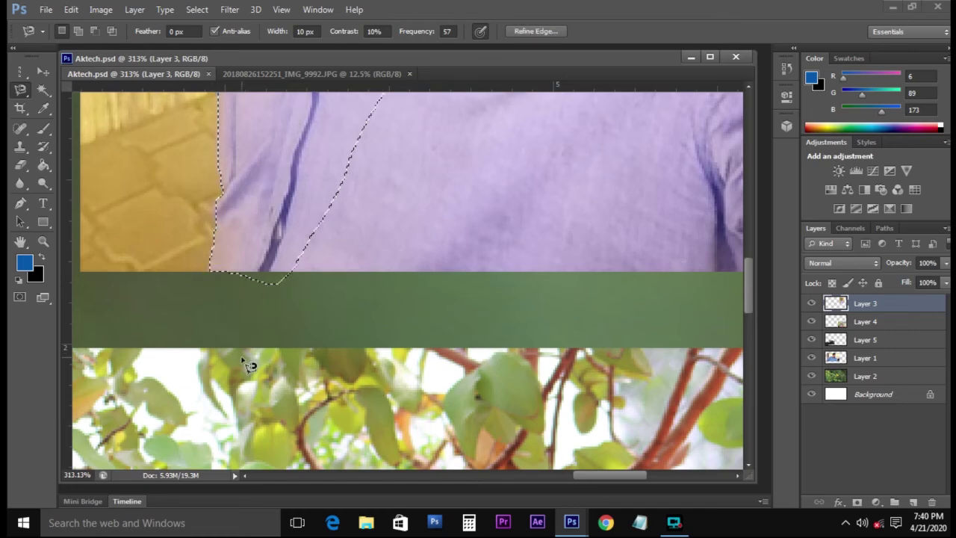
pyautogui.scroll(-5, 378, 303)
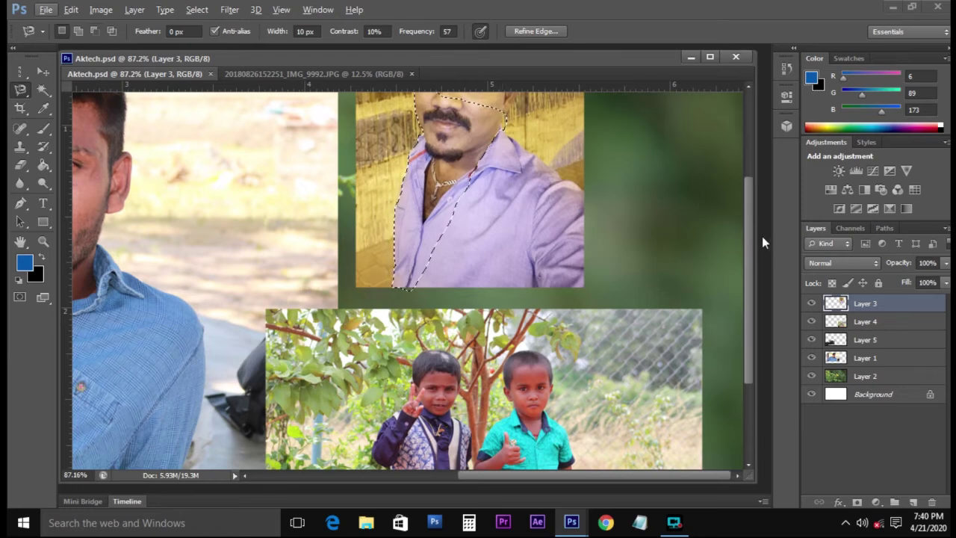
pyautogui.moveTo(750, 220); pyautogui.dragTo(743, 157)
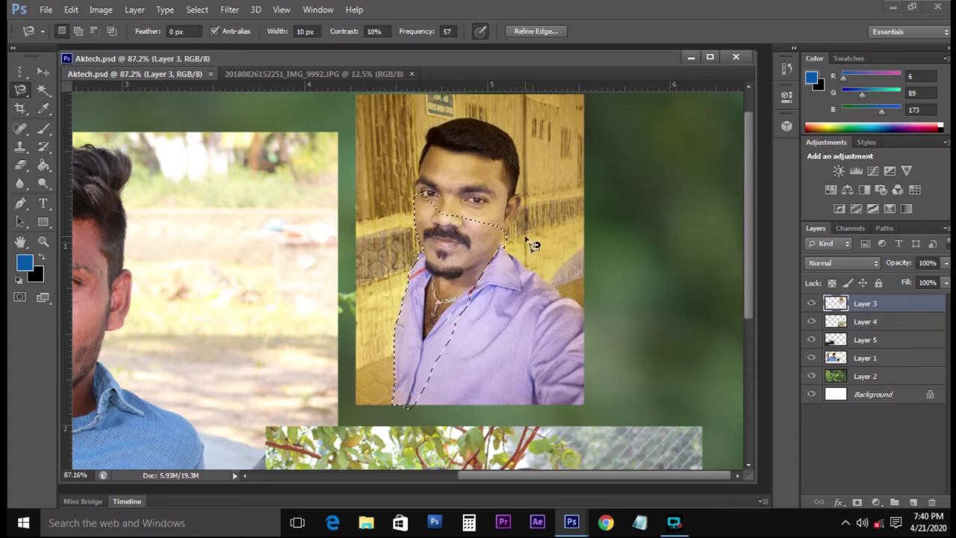
# Step: Discard the selection and fit the whole collage in the window
pyautogui.hotkey('ctrl', 'd')
pyautogui.press('v')
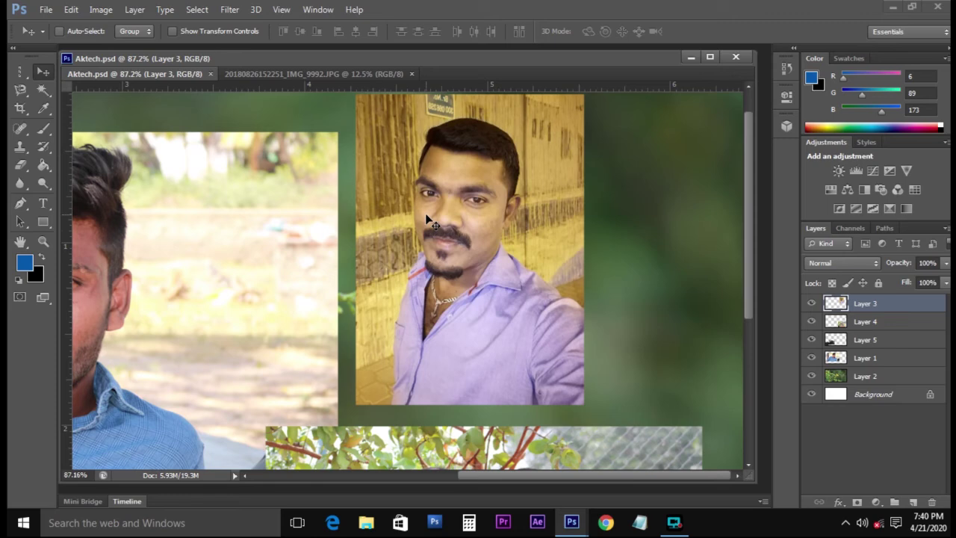
pyautogui.hotkey('ctrl', '0')
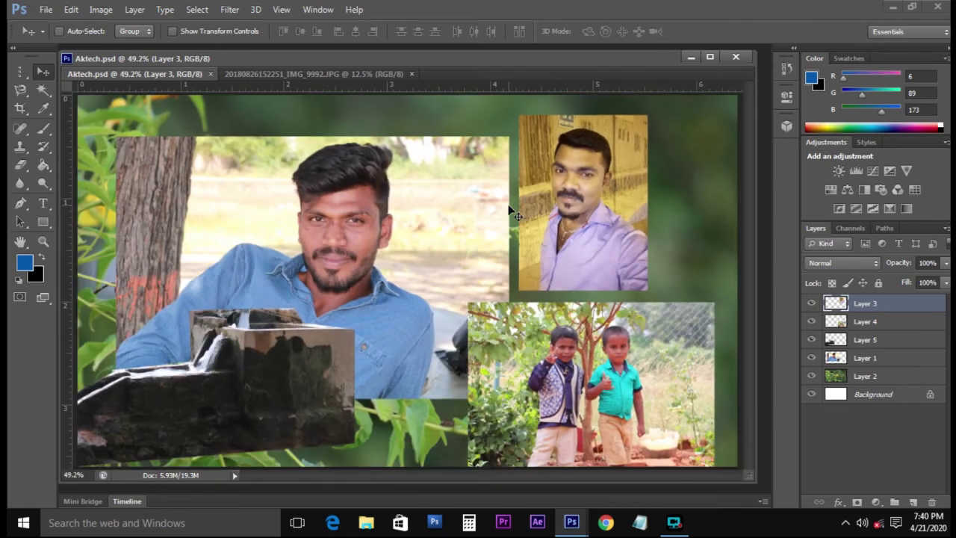
pyautogui.click(41, 91)
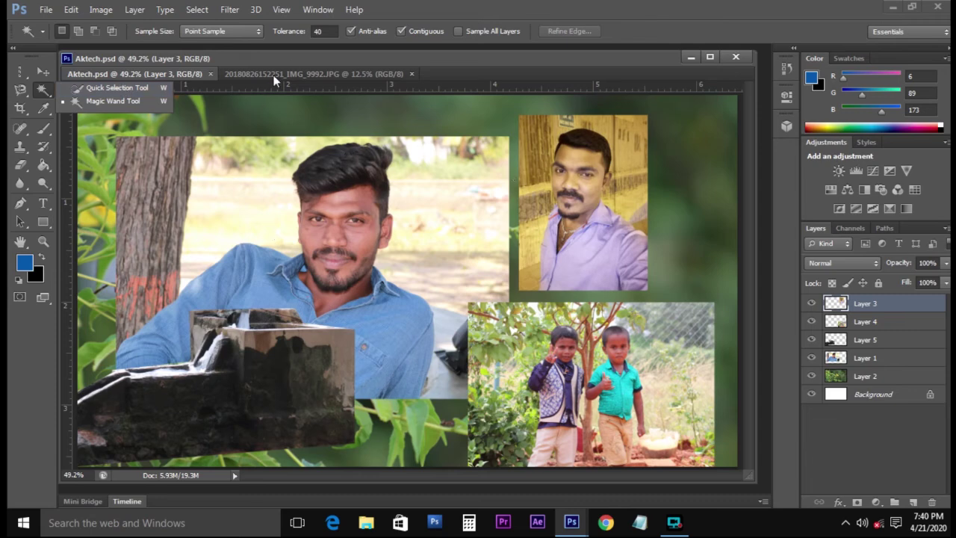
# Step: Make Layer 1 active and Magic Wand select the background beside the man's head
pyautogui.click(167, 74)
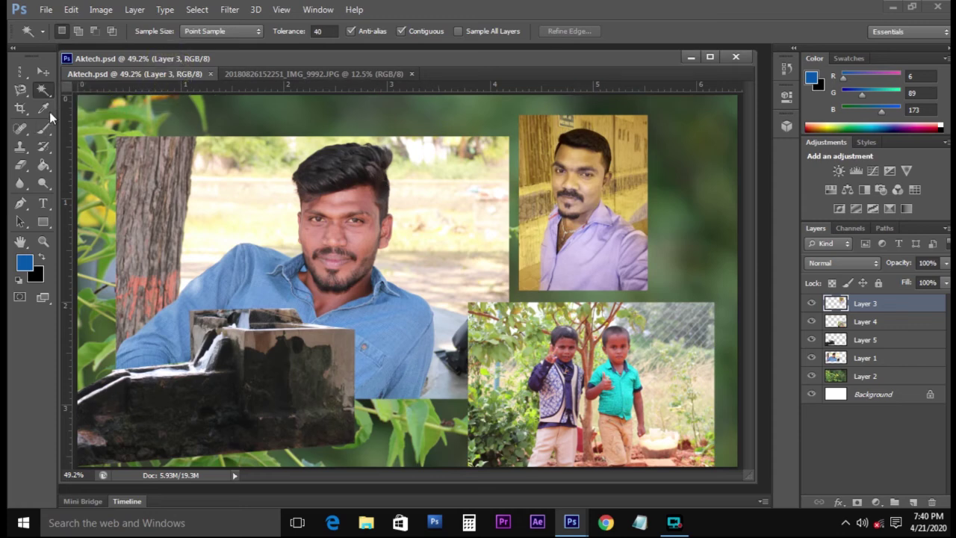
pyautogui.click(437, 230)
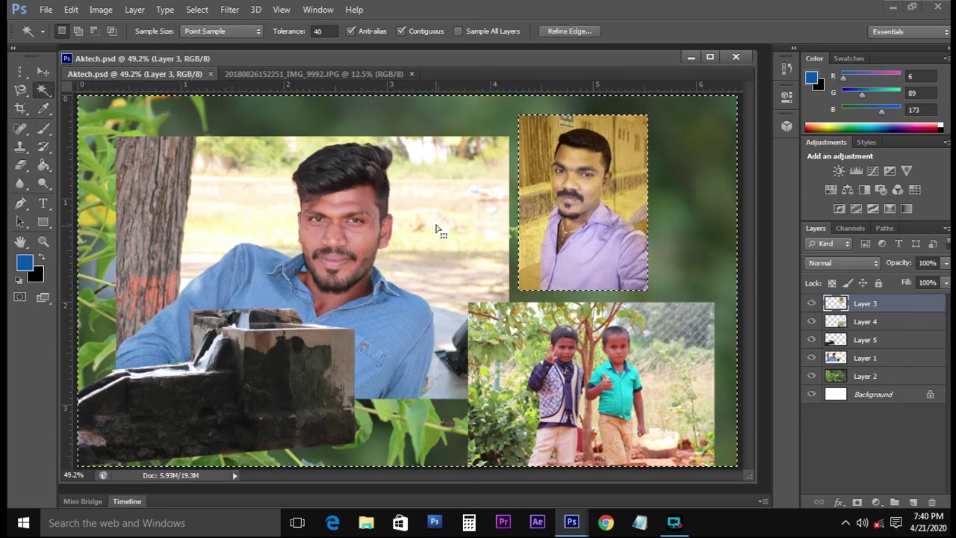
pyautogui.hotkey('ctrl', 'd')
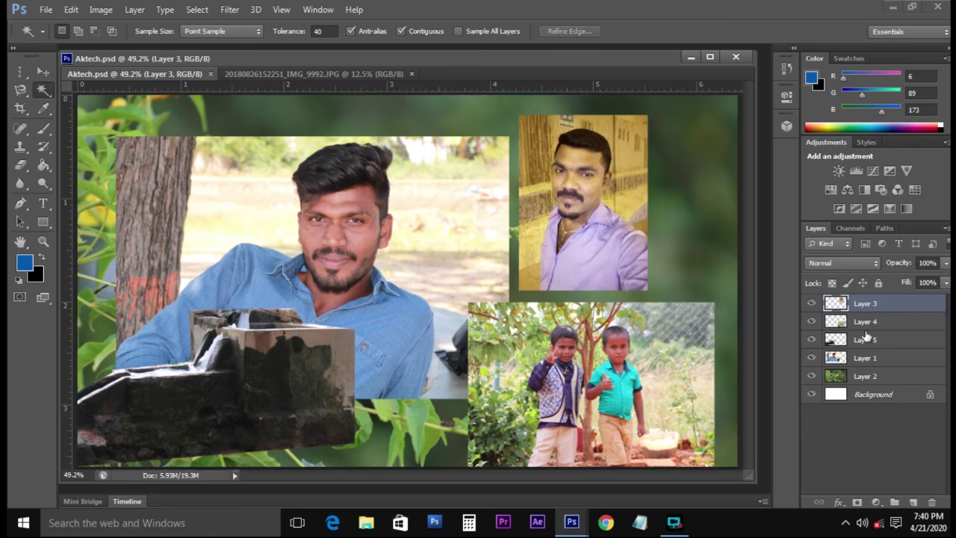
pyautogui.click(862, 361)
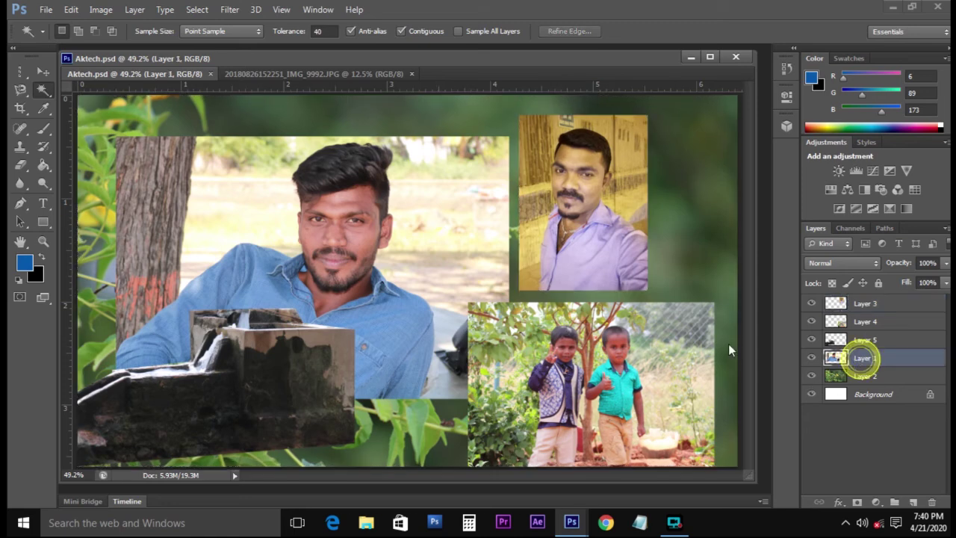
pyautogui.click(409, 211)
pyautogui.moveTo(408, 212); pyautogui.dragTo(424, 295)
pyautogui.click(405, 169)
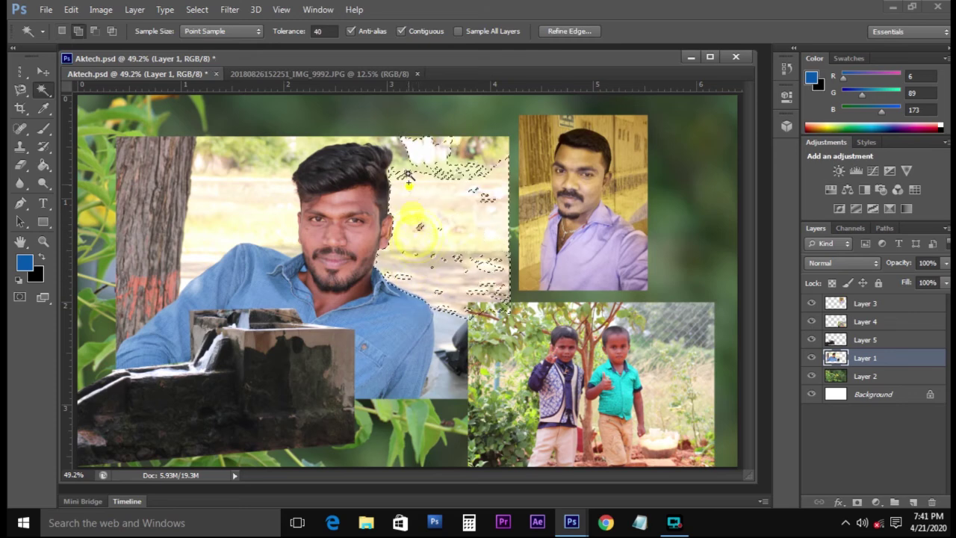
pyautogui.keyDown('shift'); pyautogui.click(396, 168); pyautogui.keyUp('shift')
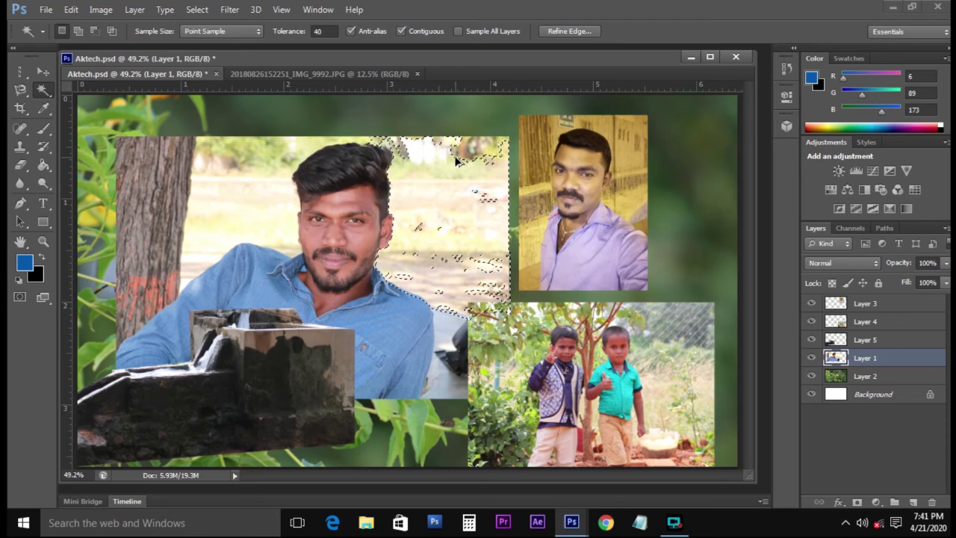
pyautogui.click(439, 198)
# Step: Add background around the shirt, beside the hair and the tree trunk, then set tolerance to 60
pyautogui.click(78, 31)
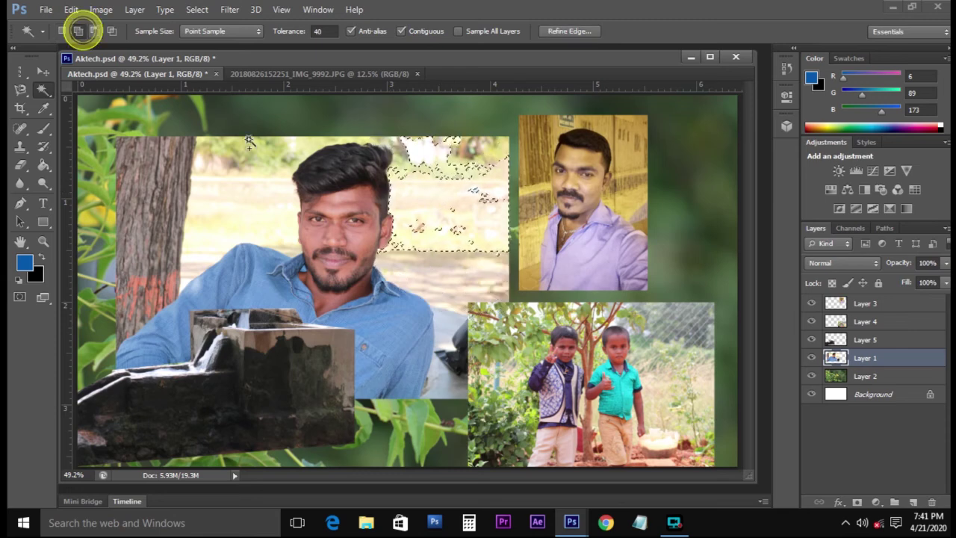
pyautogui.click(435, 258)
pyautogui.click(439, 336)
pyautogui.click(475, 269)
pyautogui.click(475, 153)
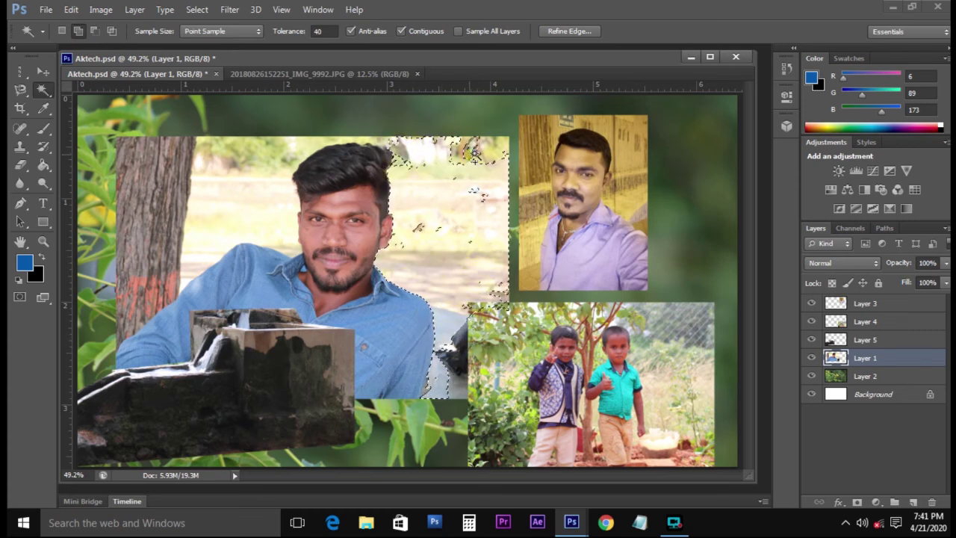
pyautogui.click(320, 140)
pyautogui.click(269, 145)
pyautogui.click(233, 163)
pyautogui.click(168, 168)
pyautogui.click(171, 199)
pyautogui.click(178, 216)
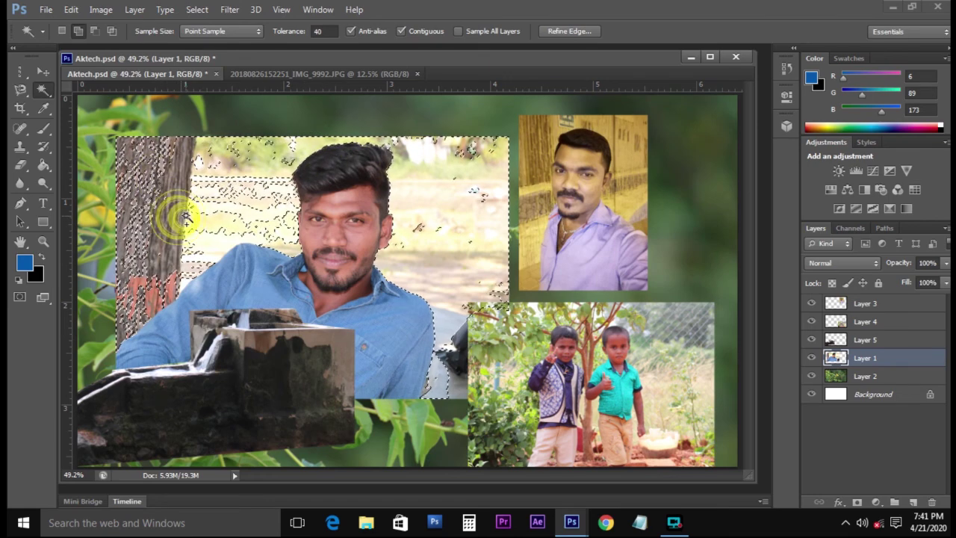
pyautogui.click(322, 30)
pyautogui.write('60')
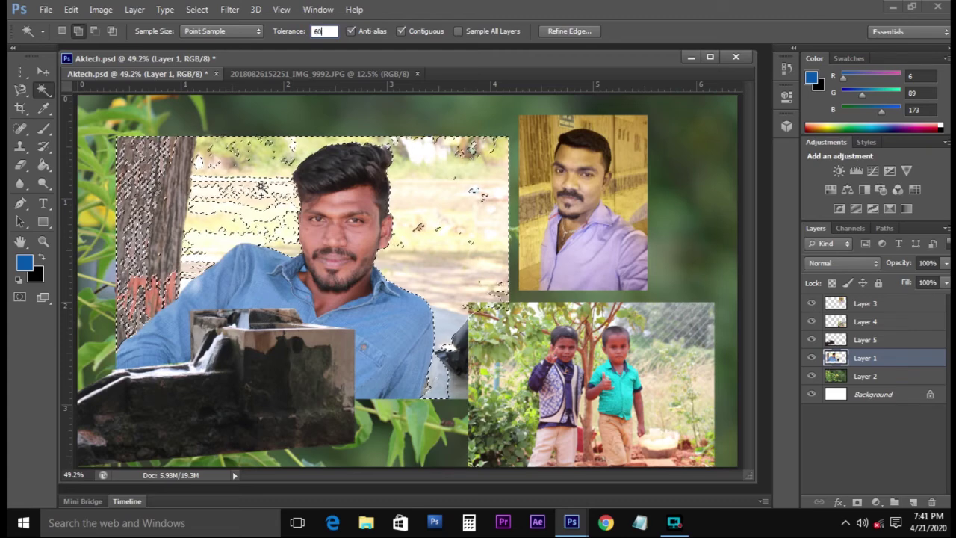
pyautogui.press('Return')
pyautogui.click(170, 190)
pyautogui.click(155, 289)
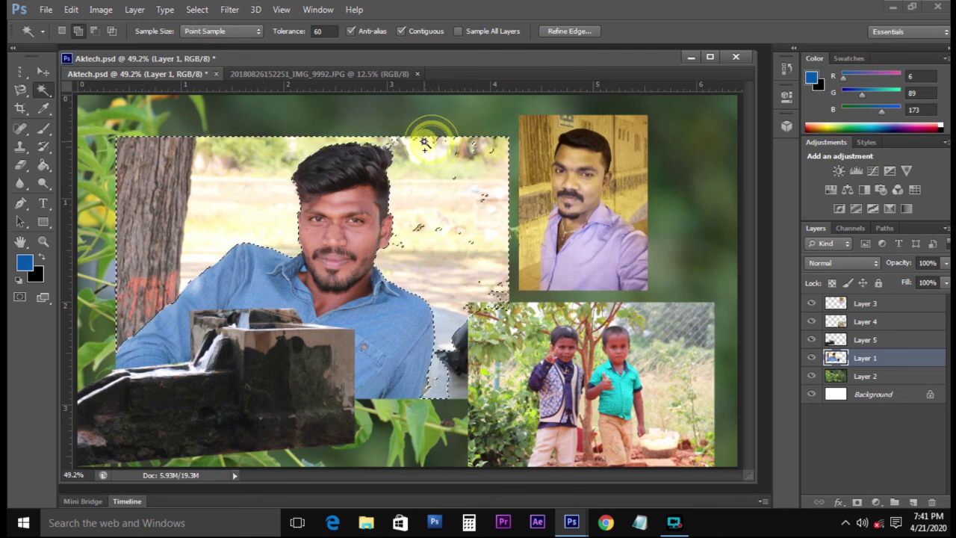
pyautogui.click(391, 142)
pyautogui.click(432, 237)
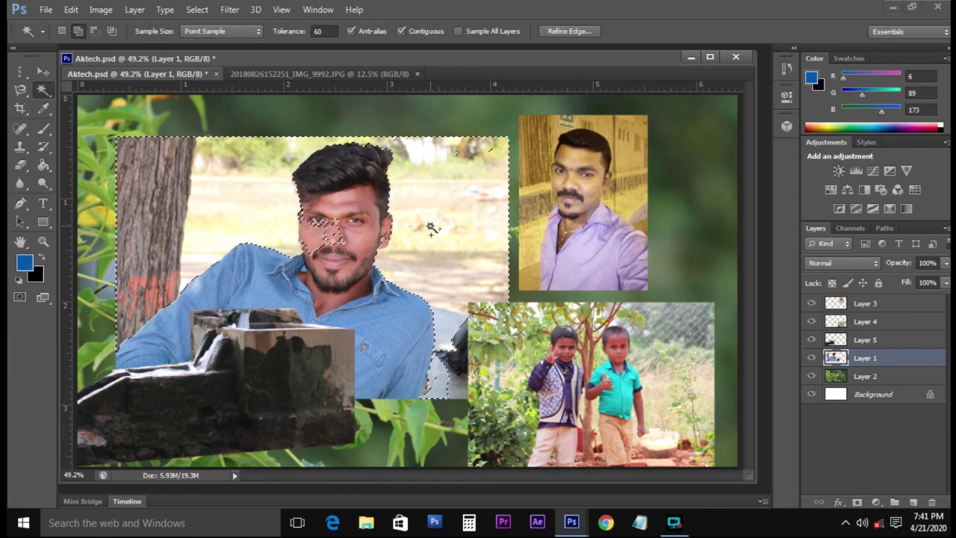
pyautogui.press('Delete')
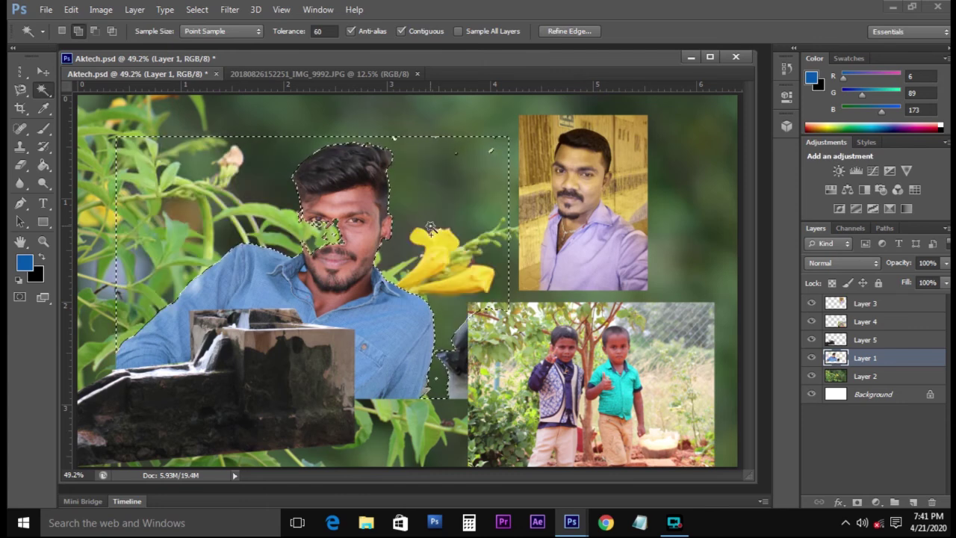
pyautogui.hotkey('ctrl', 'd')
pyautogui.hotkey('ctrl', 'alt', 'z')
pyautogui.hotkey('ctrl', 'alt', 'z')
pyautogui.hotkey('ctrl', 'd')
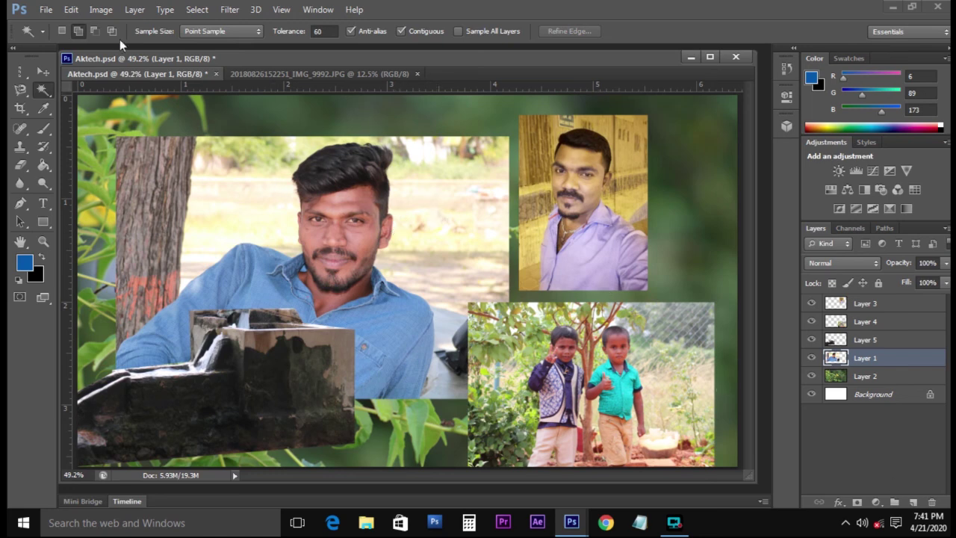
# Step: Pick the Magic Wand with Subtract from selection mode
pyautogui.click(96, 31)
pyautogui.rightClick(43, 89)
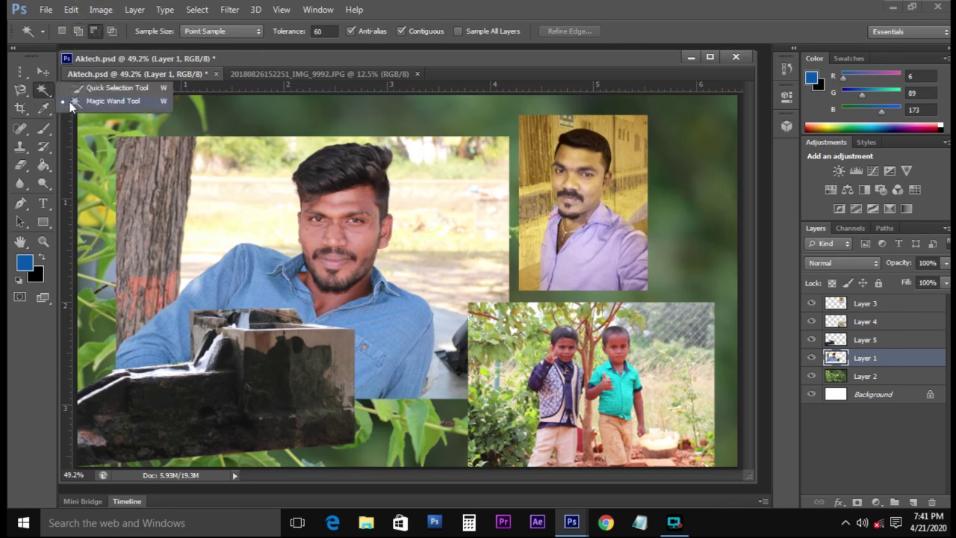
pyautogui.click(105, 101)
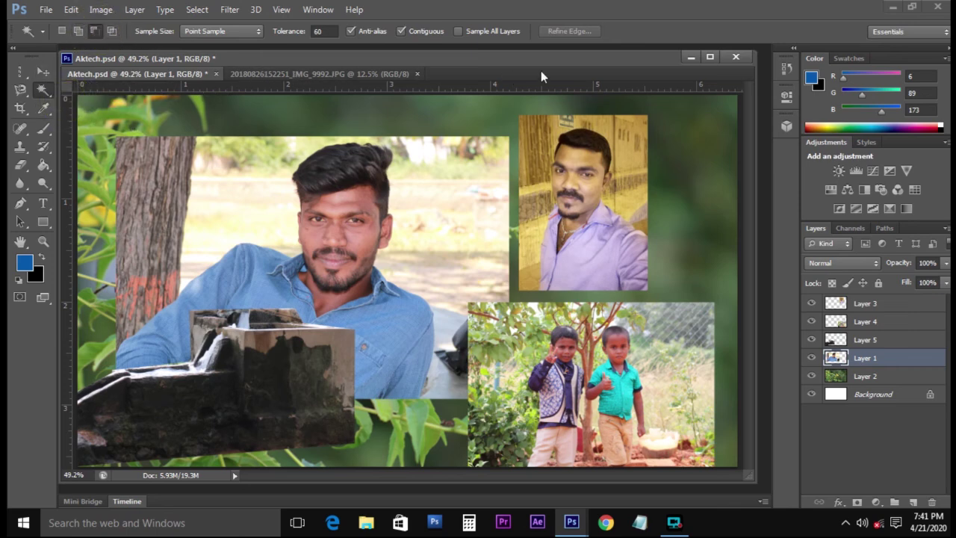
# Step: Open the green-backdrop portrait IMG_3382.JPG as a new document
pyautogui.doubleClick(766, 164)
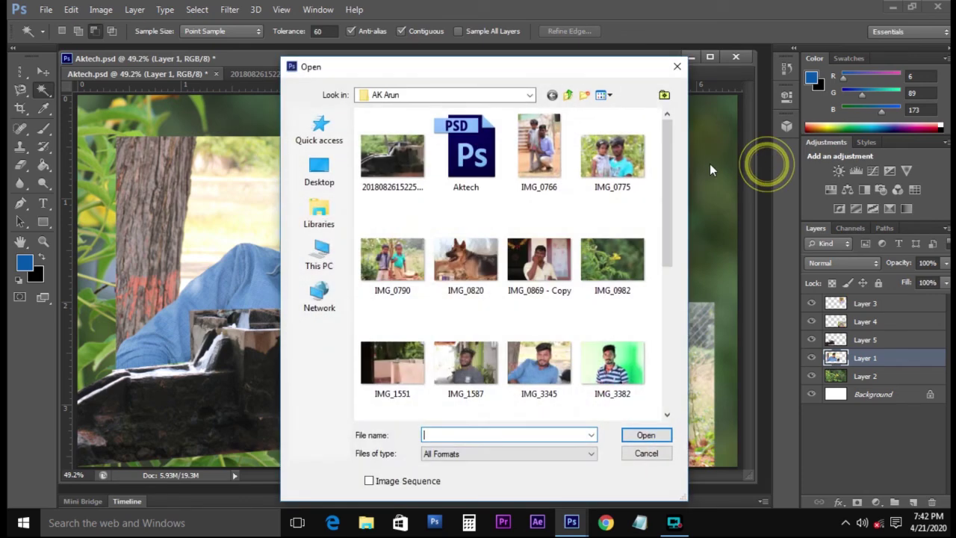
pyautogui.scroll(-3, 652, 298)
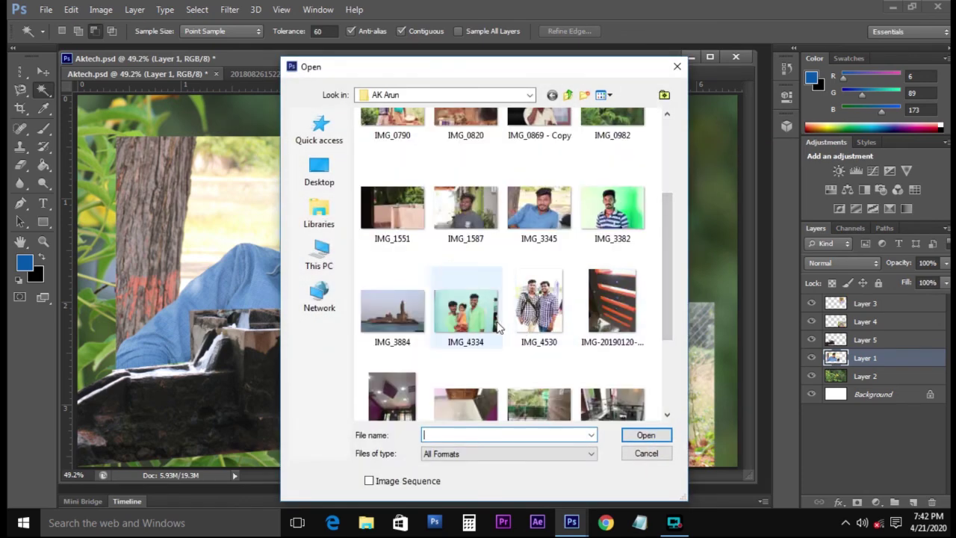
pyautogui.doubleClick(602, 215)
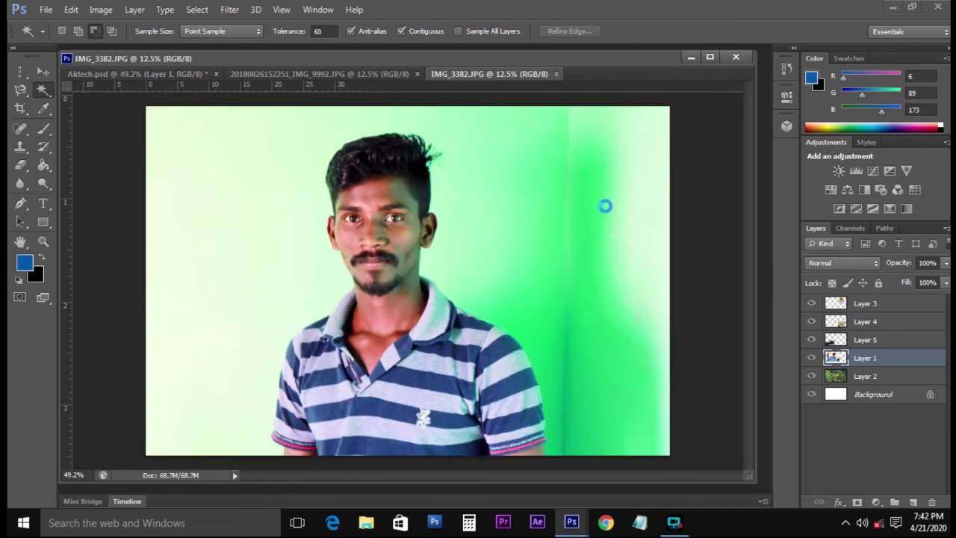
pyautogui.press('v')
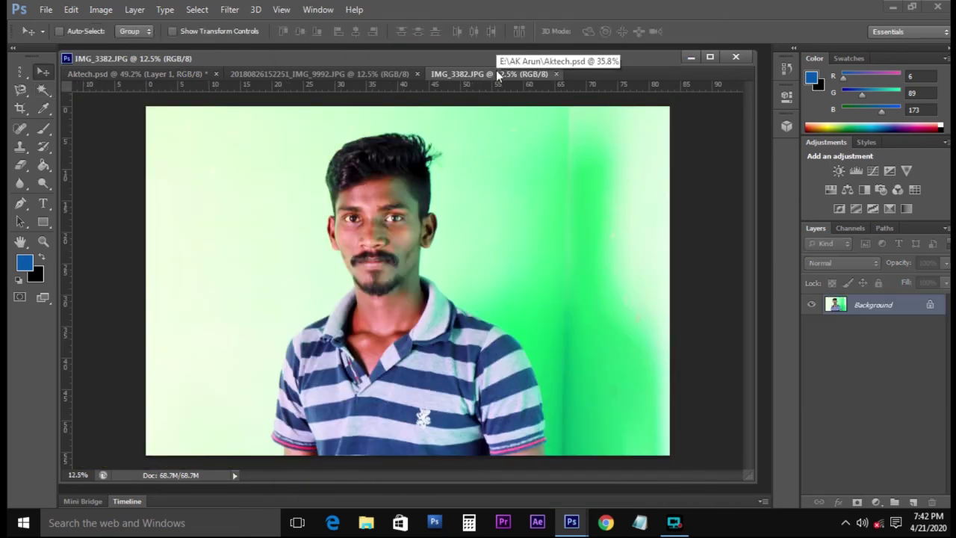
# Step: Magic Wand select the light left background and add green backdrop areas
pyautogui.moveTo(497, 81); pyautogui.dragTo(500, 82)
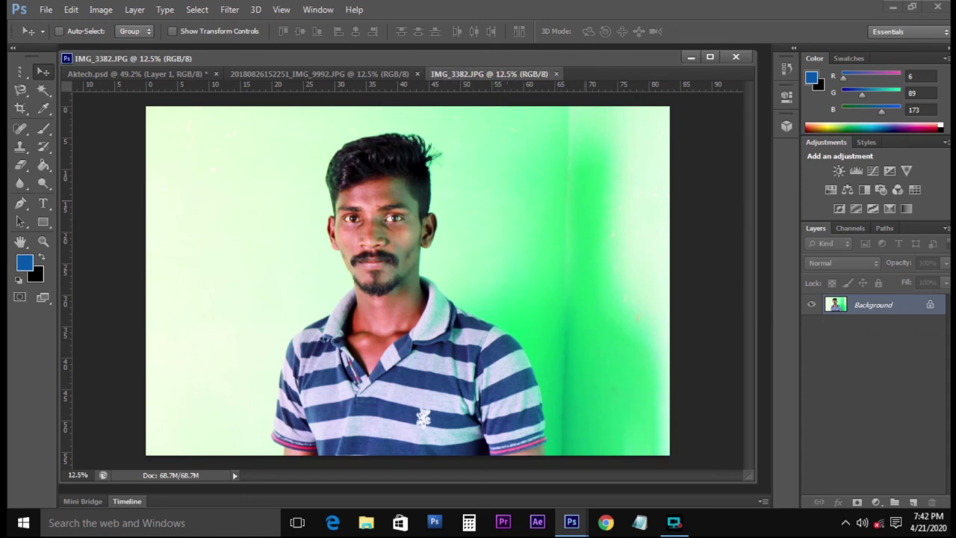
pyautogui.click(42, 91)
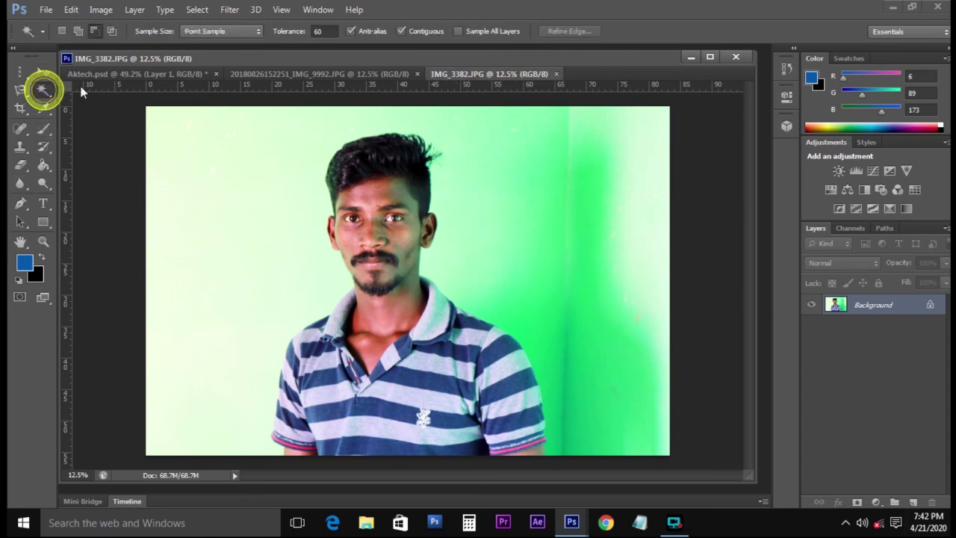
pyautogui.click(186, 163)
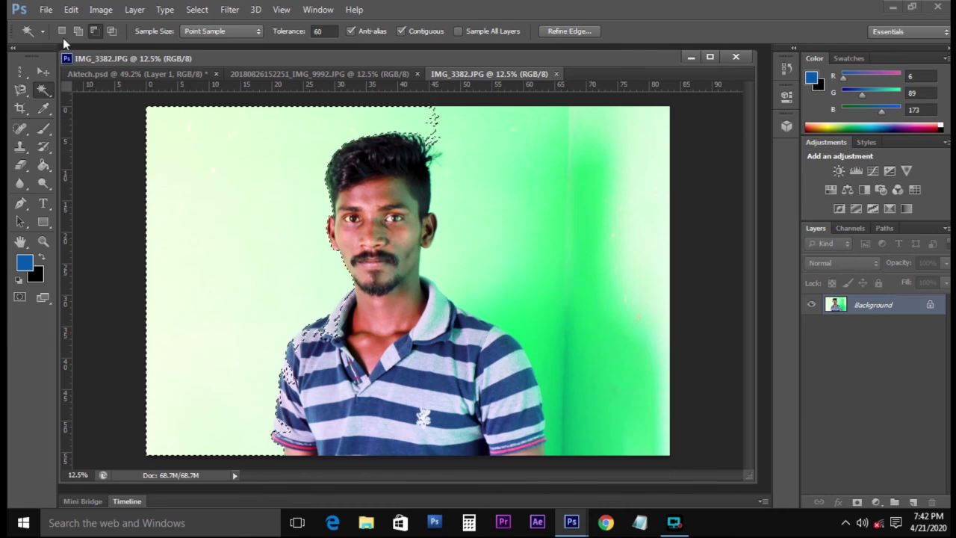
pyautogui.click(444, 136)
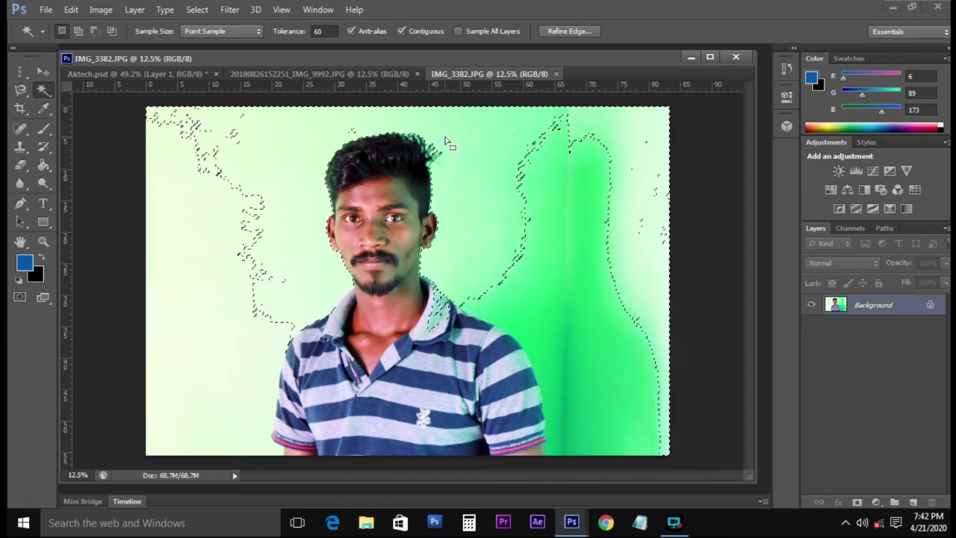
pyautogui.click(77, 30)
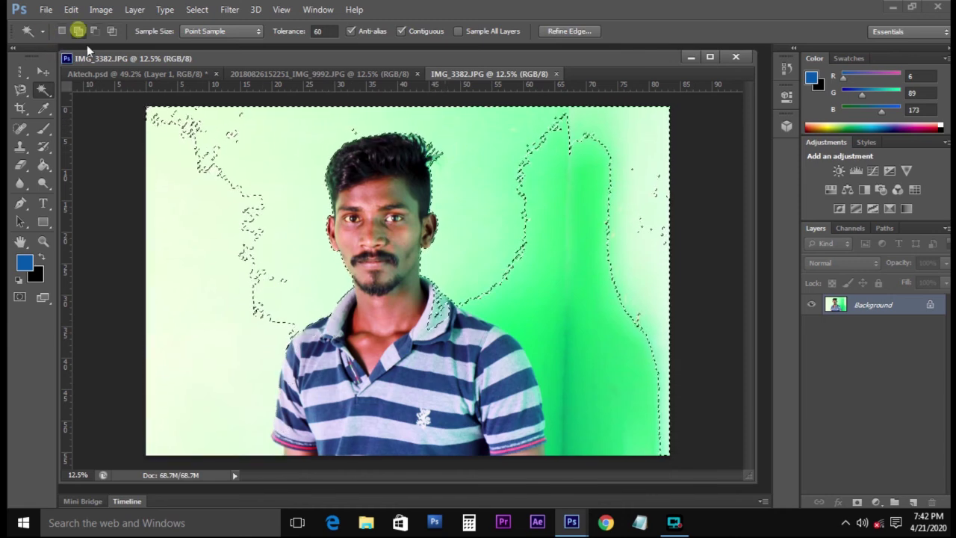
pyautogui.click(228, 237)
pyautogui.click(220, 306)
pyautogui.click(523, 216)
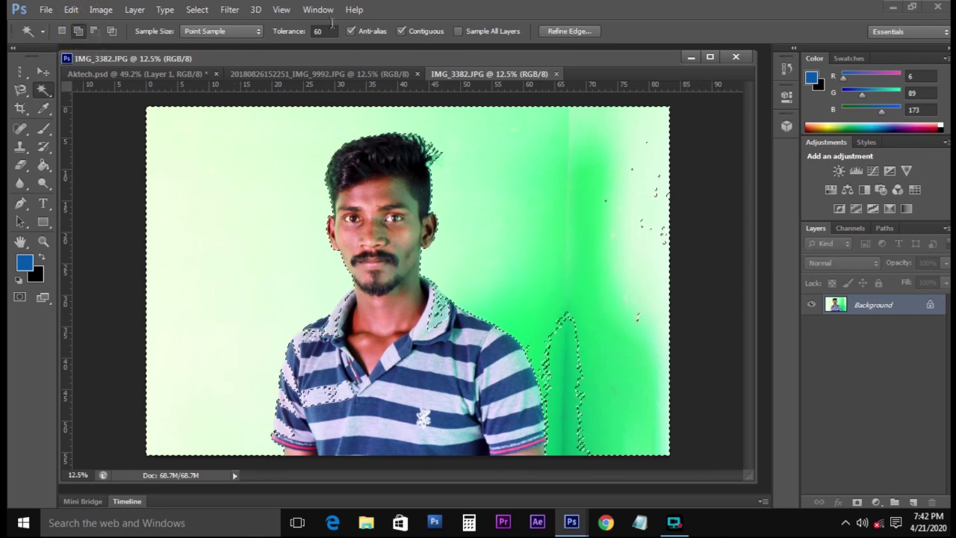
# Step: Set tolerance to 30, reselect the upper-left background, and add green wall areas
pyautogui.click(325, 30)
pyautogui.write('30')
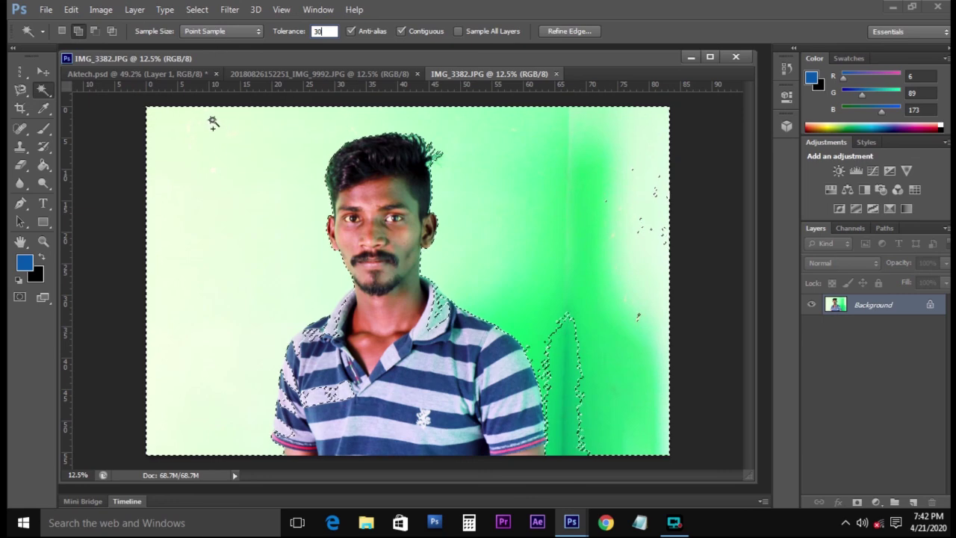
pyautogui.click(198, 160)
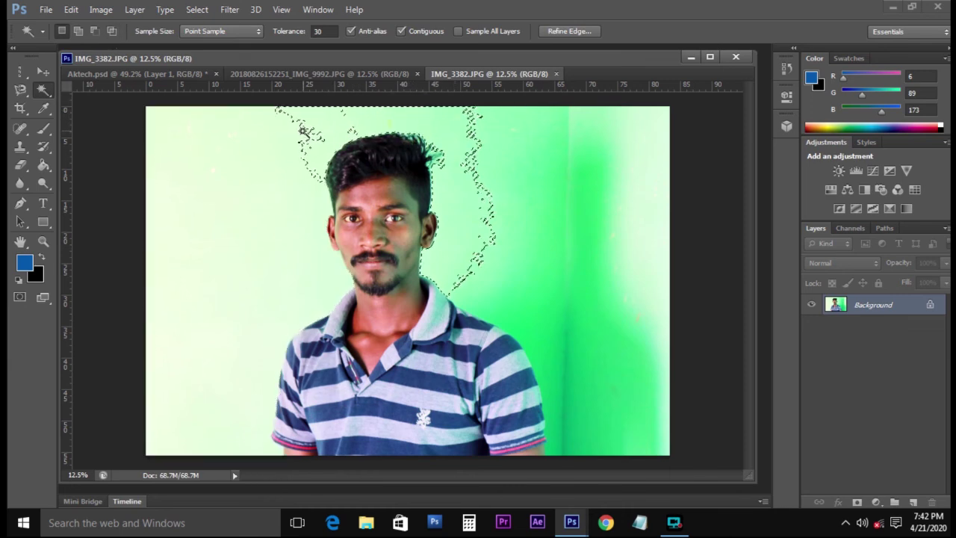
pyautogui.click(77, 31)
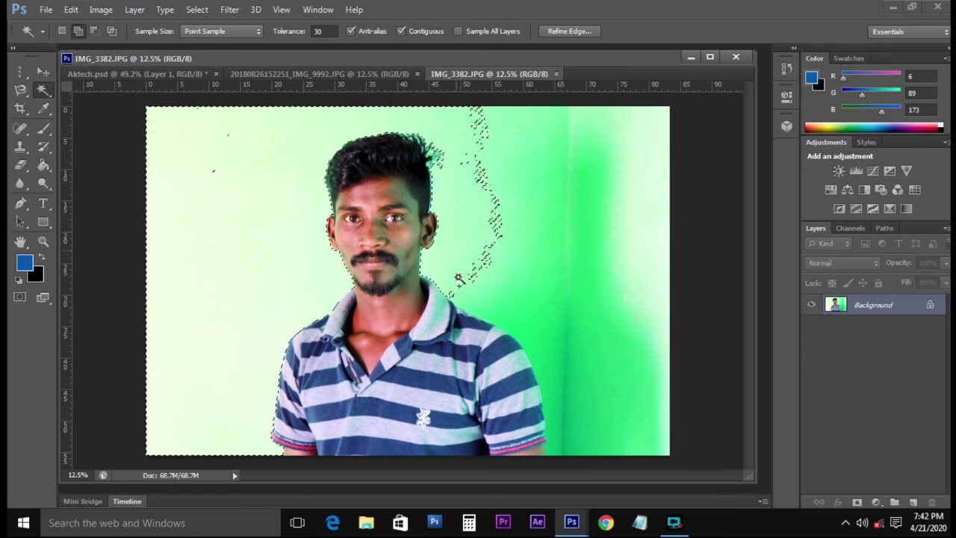
pyautogui.click(478, 295)
pyautogui.click(519, 316)
pyautogui.click(550, 340)
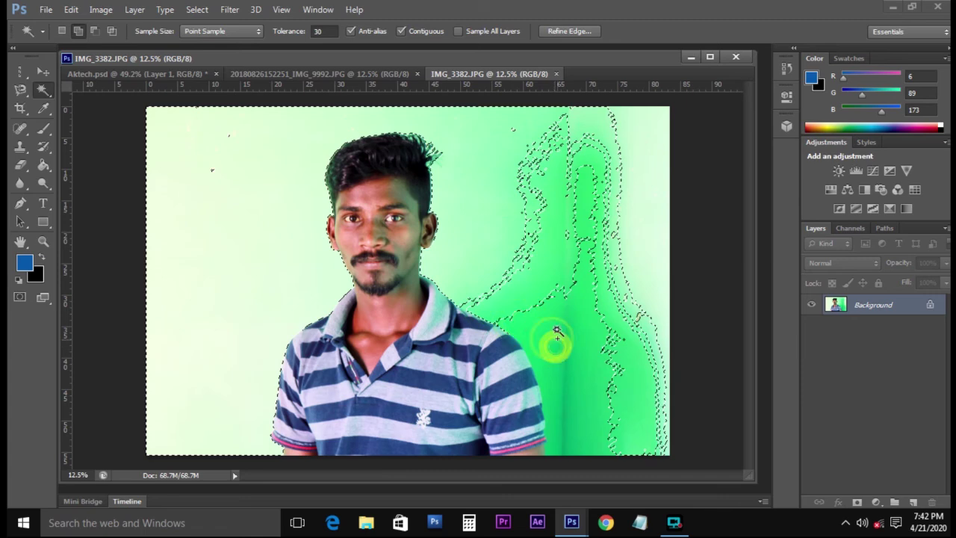
# Step: Add the rest of the green wall, its right edge and the sliver near the shirt
pyautogui.click(560, 173)
pyautogui.click(549, 150)
pyautogui.click(612, 179)
pyautogui.click(628, 232)
pyautogui.click(644, 135)
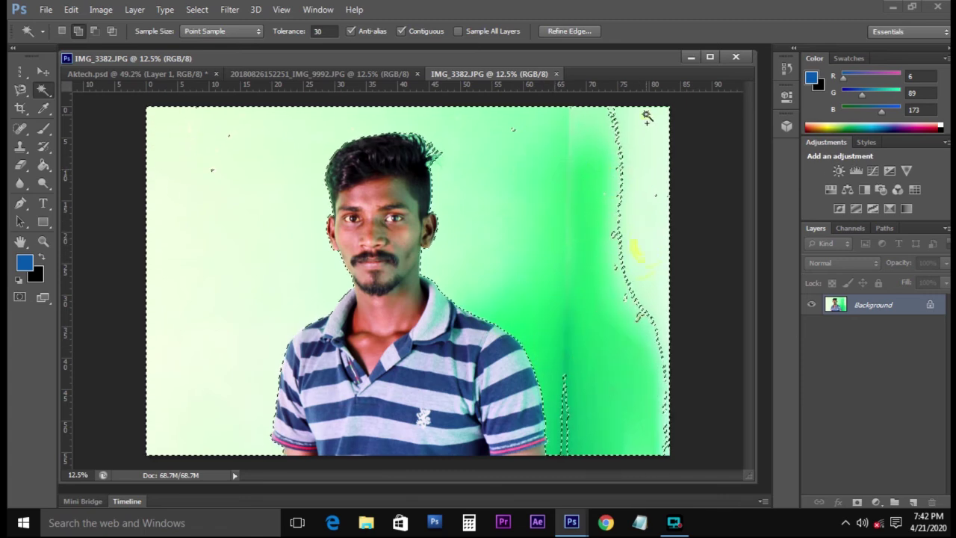
pyautogui.click(616, 126)
pyautogui.click(619, 172)
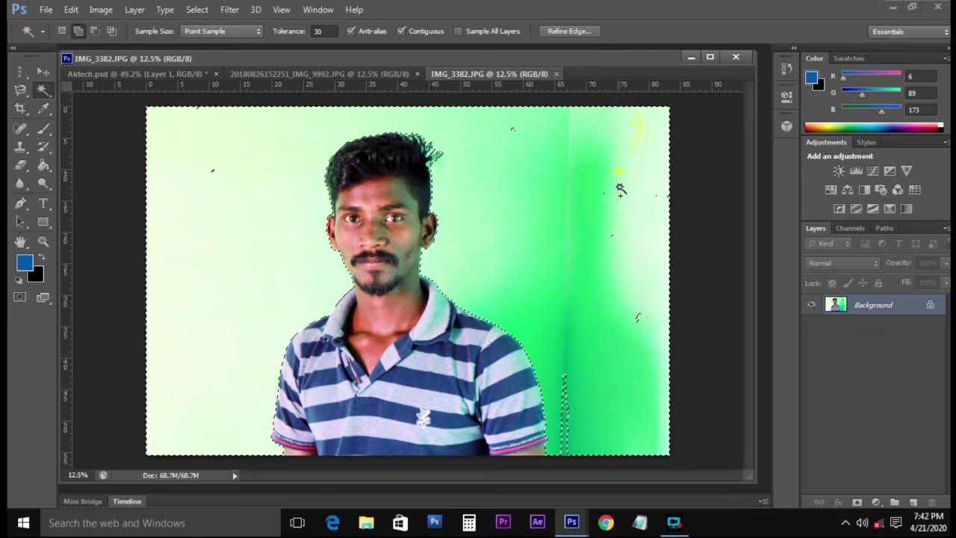
pyautogui.click(565, 425)
pyautogui.scroll(1, 408, 244)
pyautogui.scroll(3, 432, 140)
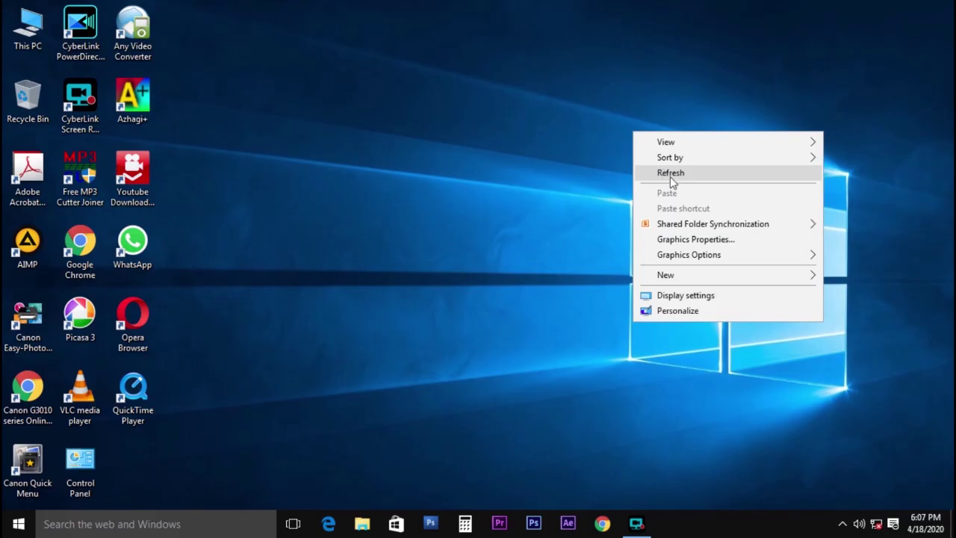
pyautogui.click(670, 174)
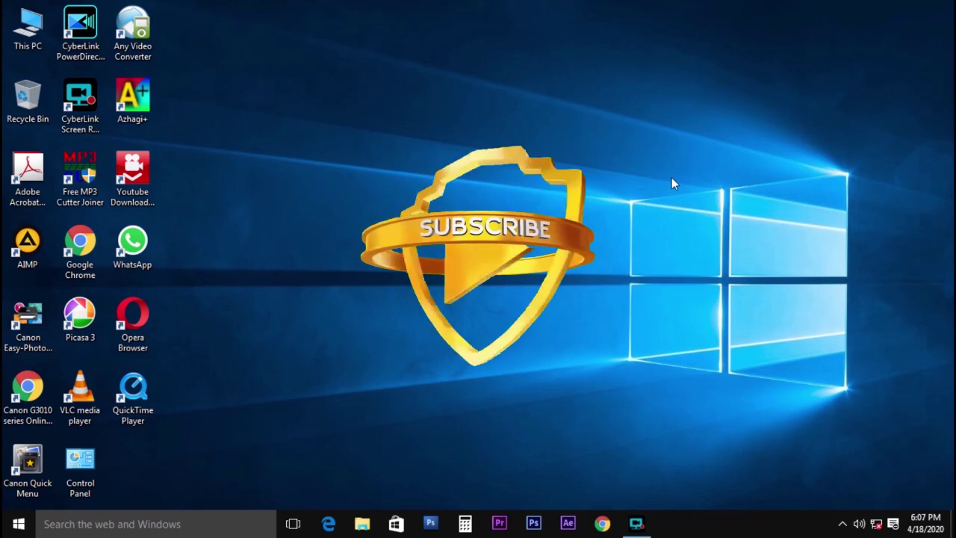
pyautogui.rightClick(472, 76)
pyautogui.click(514, 112)
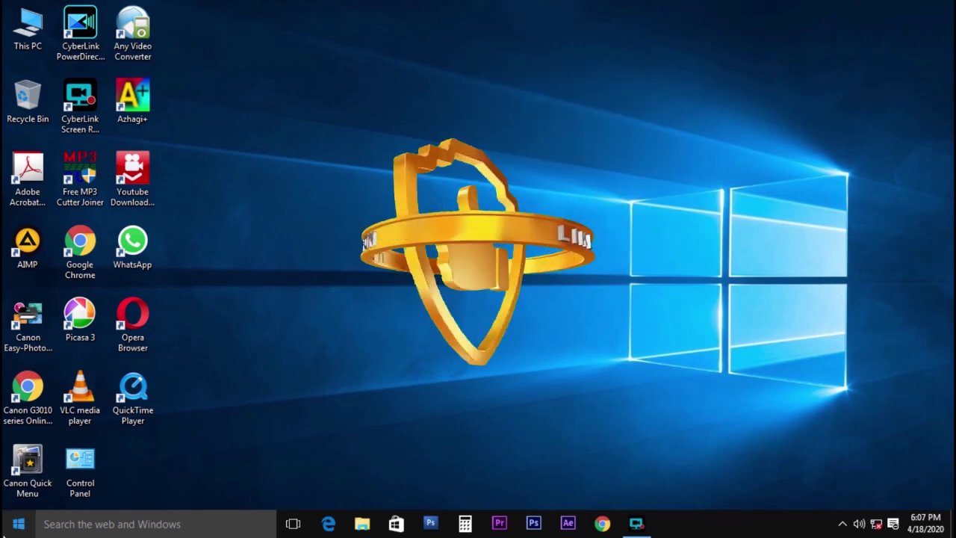
pyautogui.rightClick(632, 130)
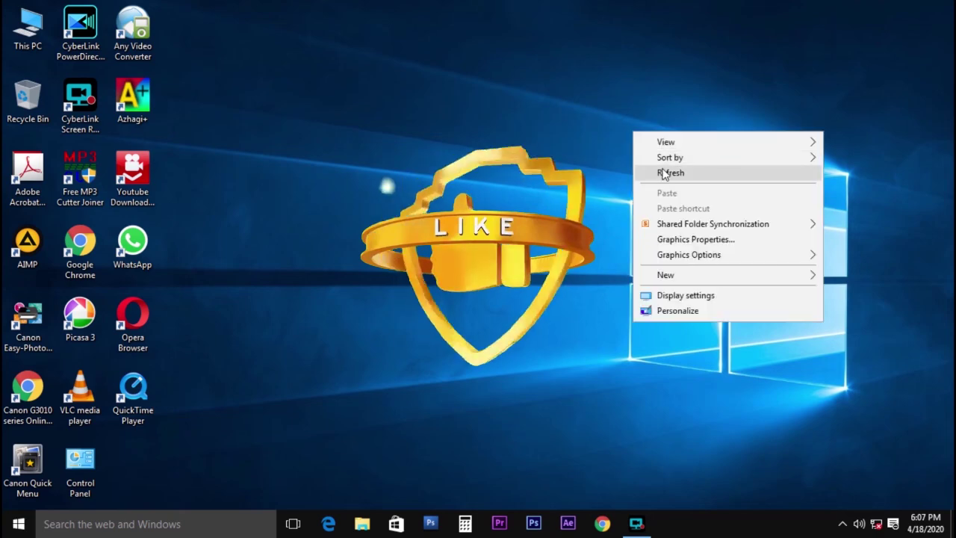
pyautogui.click(672, 177)
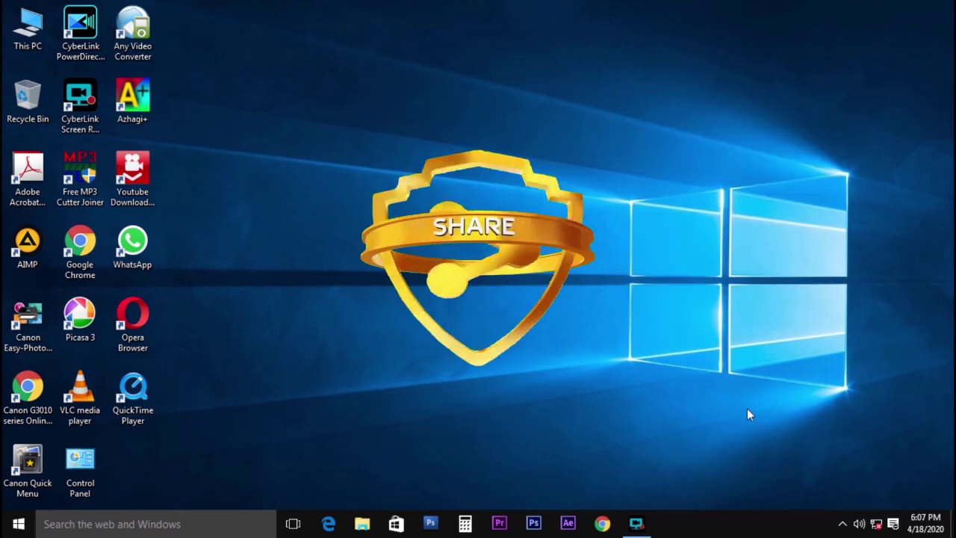
pyautogui.rightClick(474, 71)
pyautogui.click(514, 110)
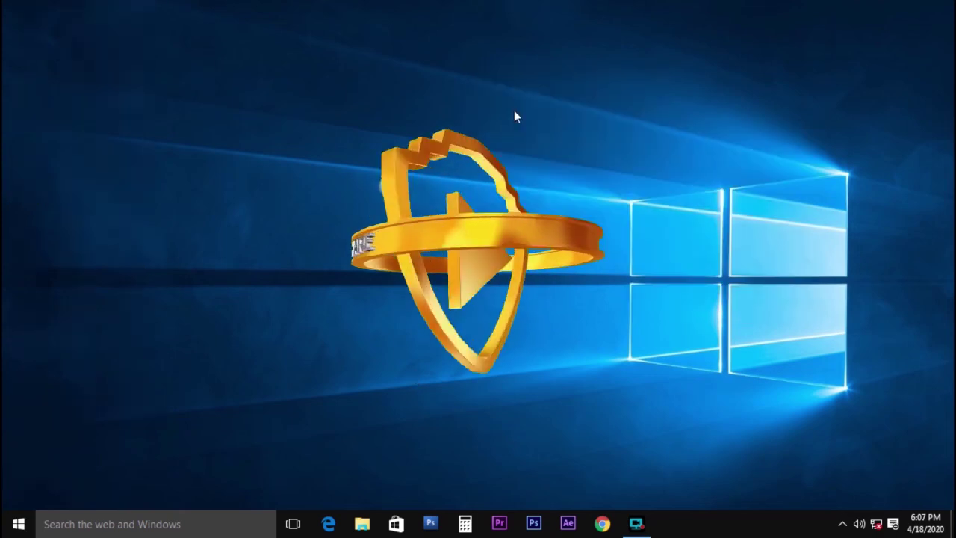